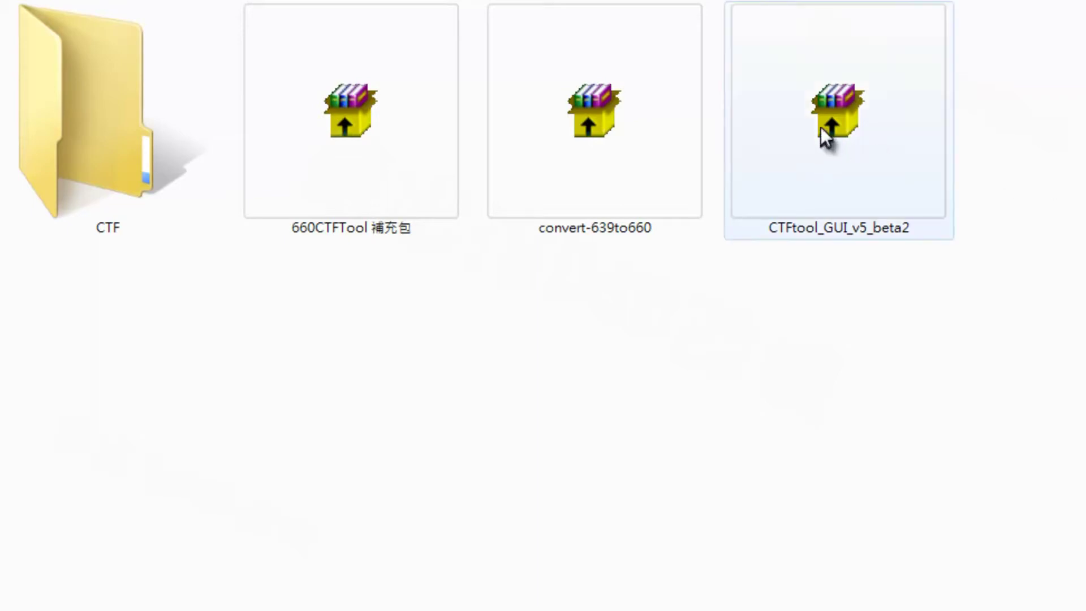
{"action": "left_click", "coordinate": [821, 129]}
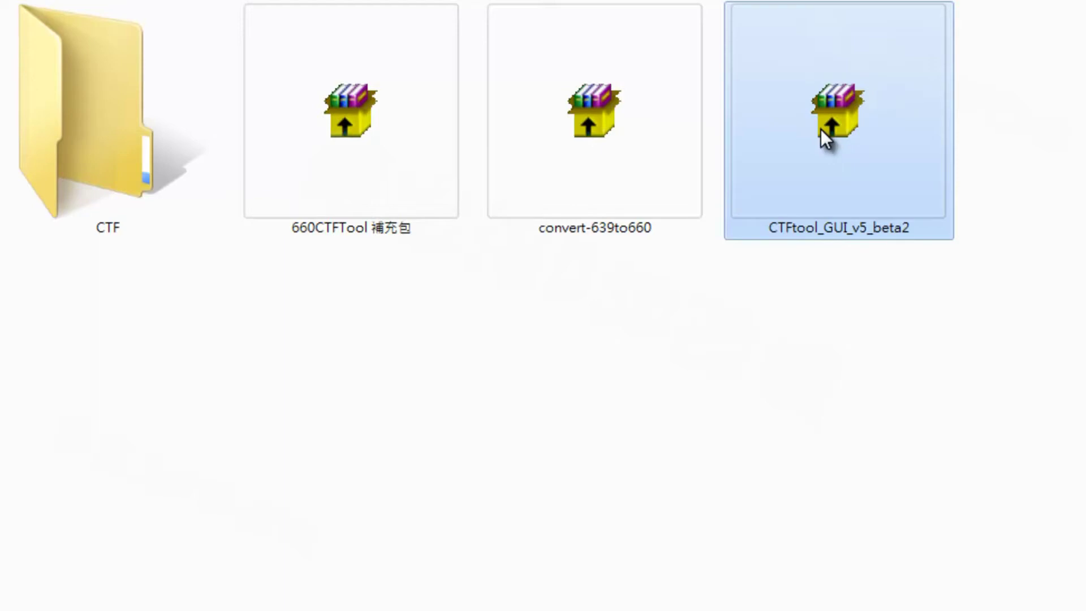
{"action": "left_click", "coordinate": [543, 436]}
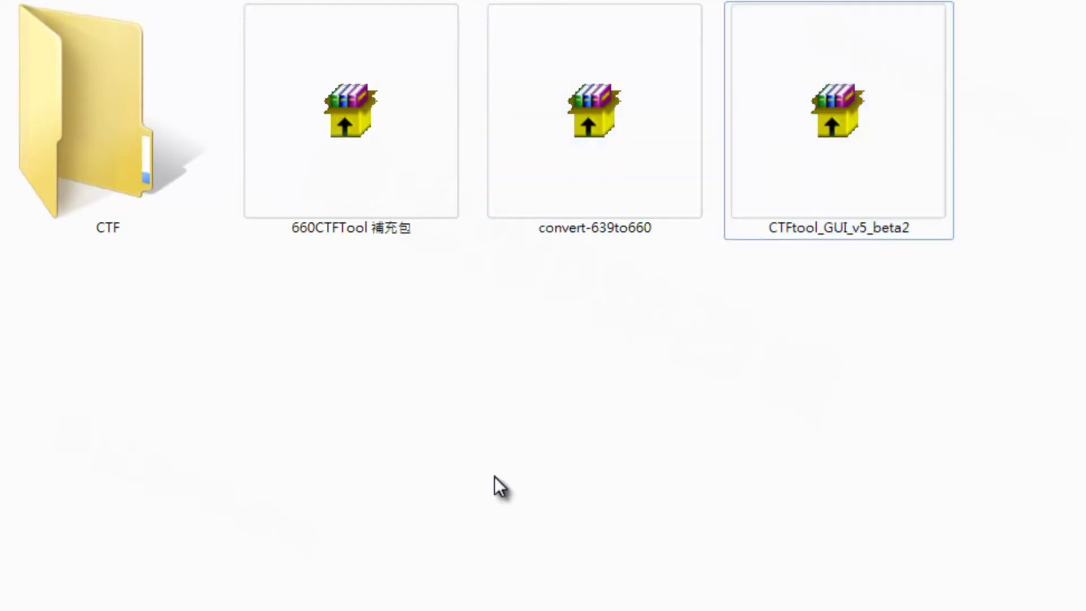
{"action": "left_click_drag", "start_coordinate": [1015, 368], "coordinate": [296, 158]}
{"action": "left_click", "coordinate": [413, 365]}
Step: Look at the theme files inside the CTF folder and return to the parent folder
{"action": "left_click", "coordinate": [83, 155]}
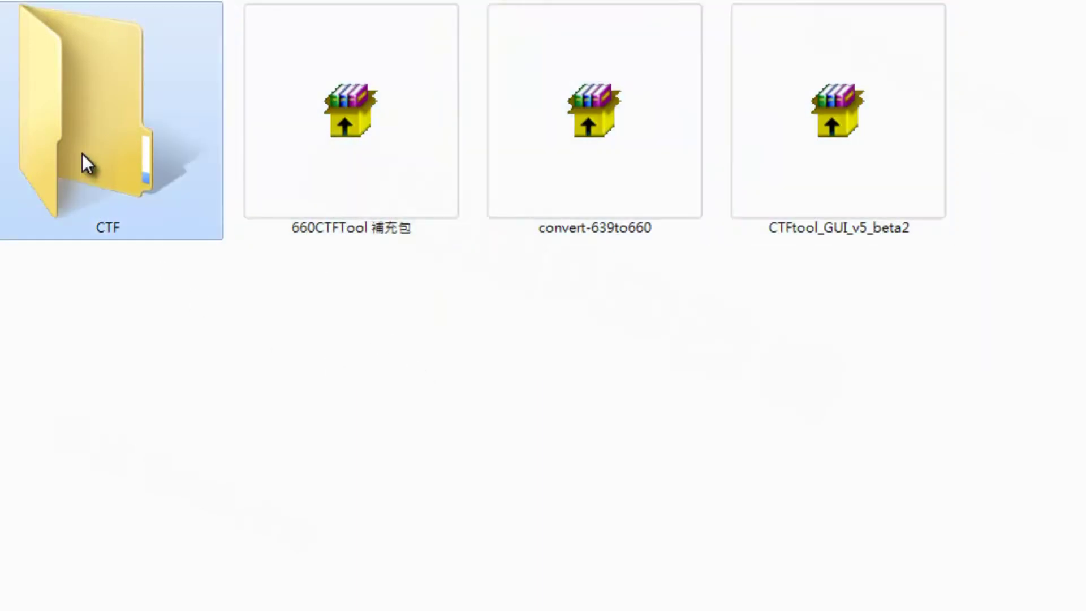
{"action": "double_click", "coordinate": [83, 155]}
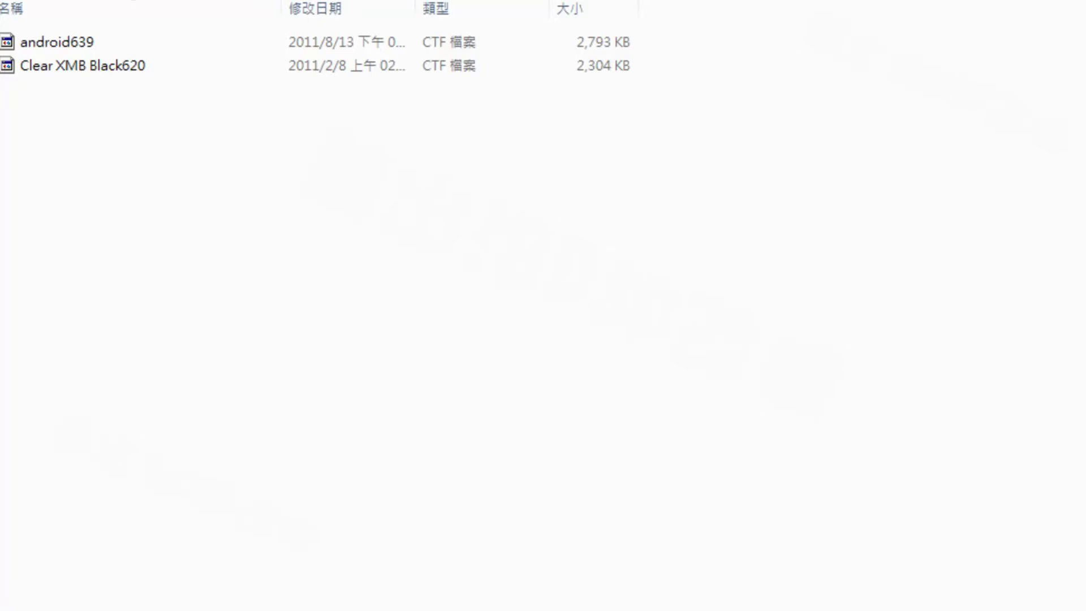
{"action": "key", "text": "alt+Left"}
{"action": "left_click", "coordinate": [752, 420]}
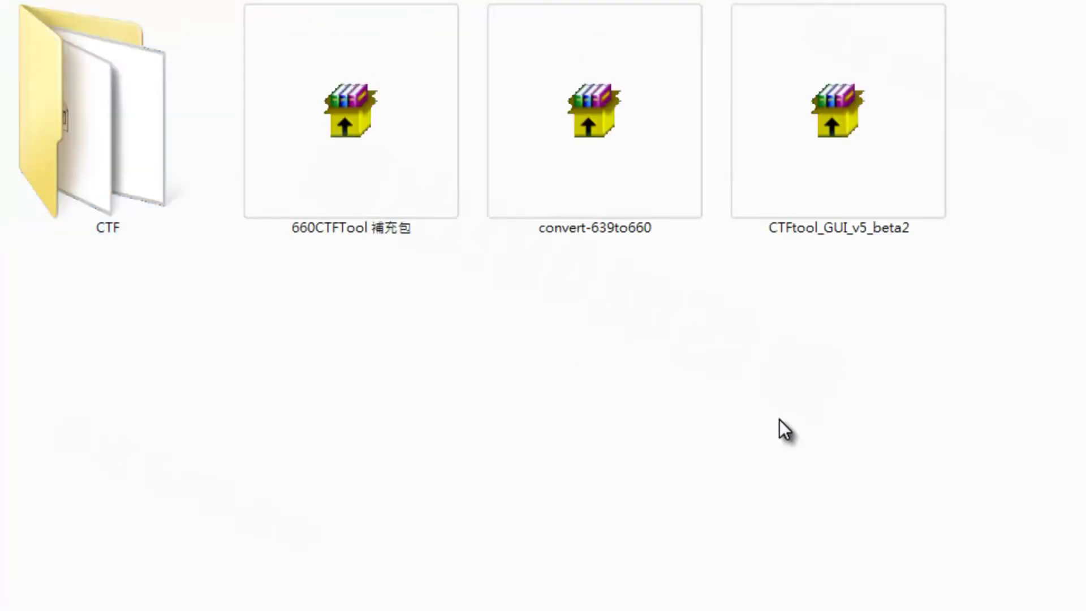
Step: Extract the CTFtool_GUI_v5_beta2 self-extracting archive into the CTFTool教學 folder on the desktop
{"action": "double_click", "coordinate": [885, 129]}
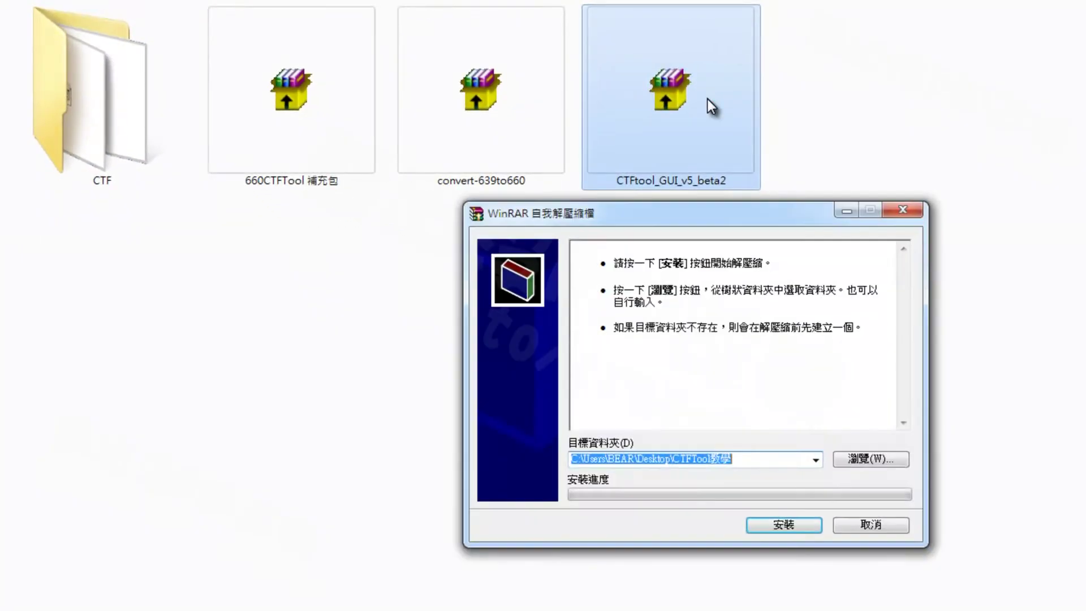
{"action": "left_click", "coordinate": [763, 532]}
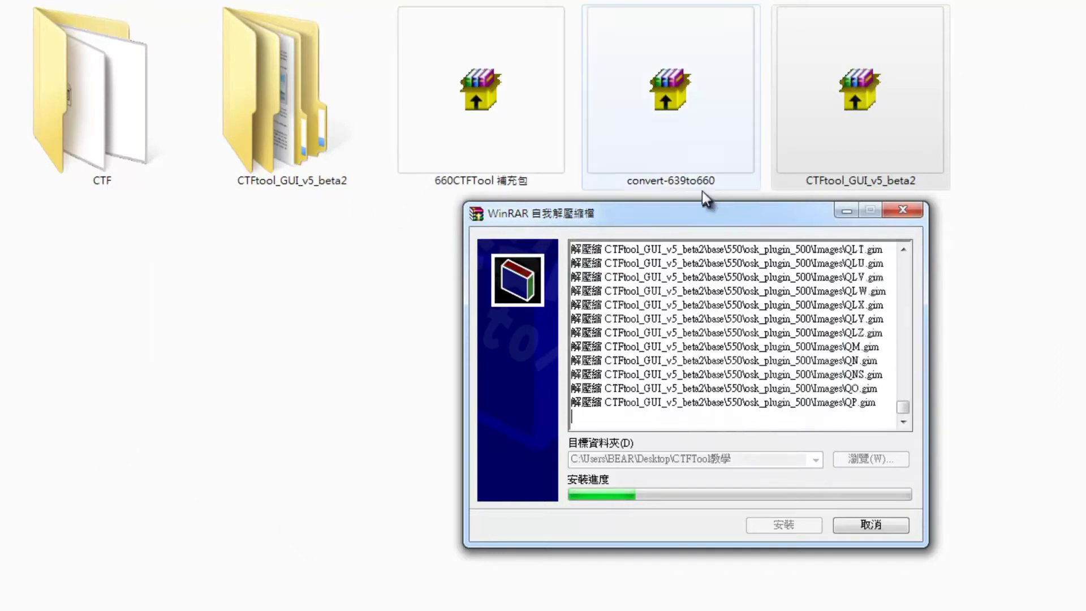
Step: Inspect the contents of the 660CTFTool 補充包 archive in WinRAR without extracting it, and close it
{"action": "left_click", "coordinate": [512, 148]}
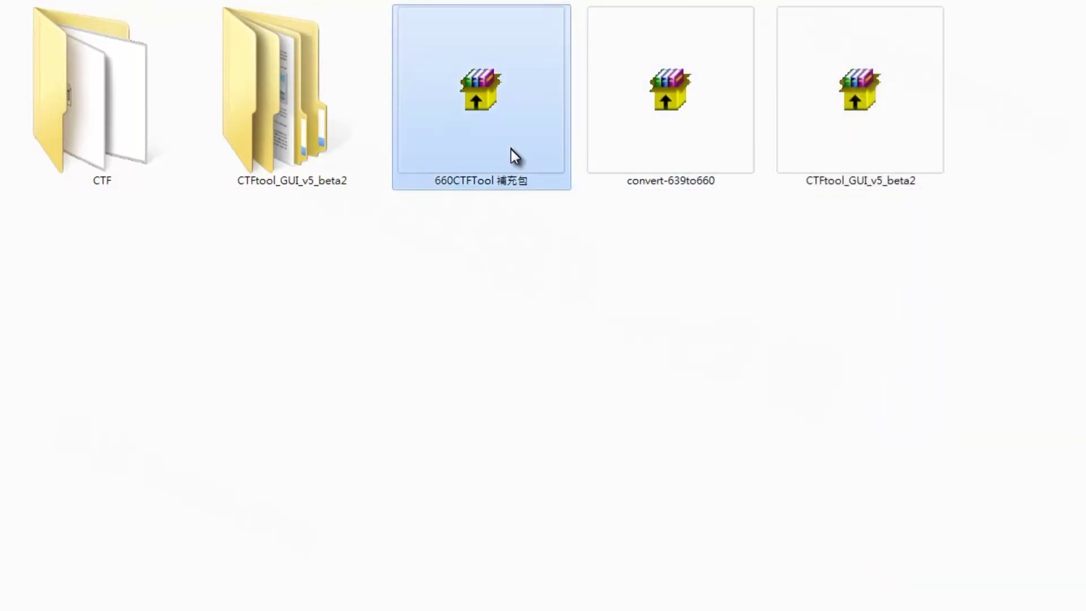
{"action": "left_click", "coordinate": [859, 135]}
{"action": "left_click", "coordinate": [471, 133]}
{"action": "right_click", "coordinate": [494, 147]}
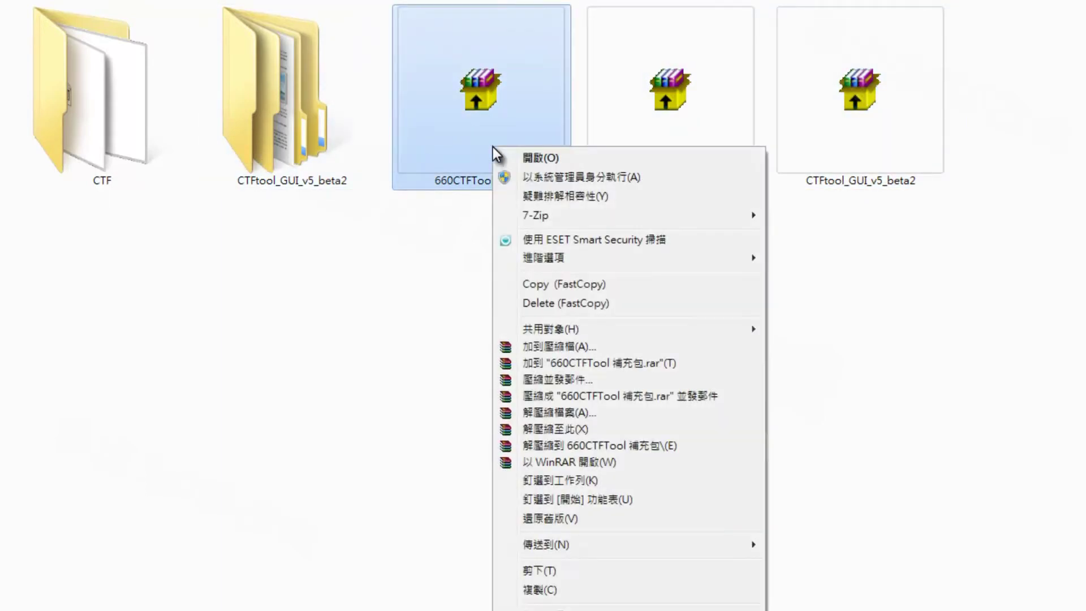
{"action": "left_click", "coordinate": [550, 464]}
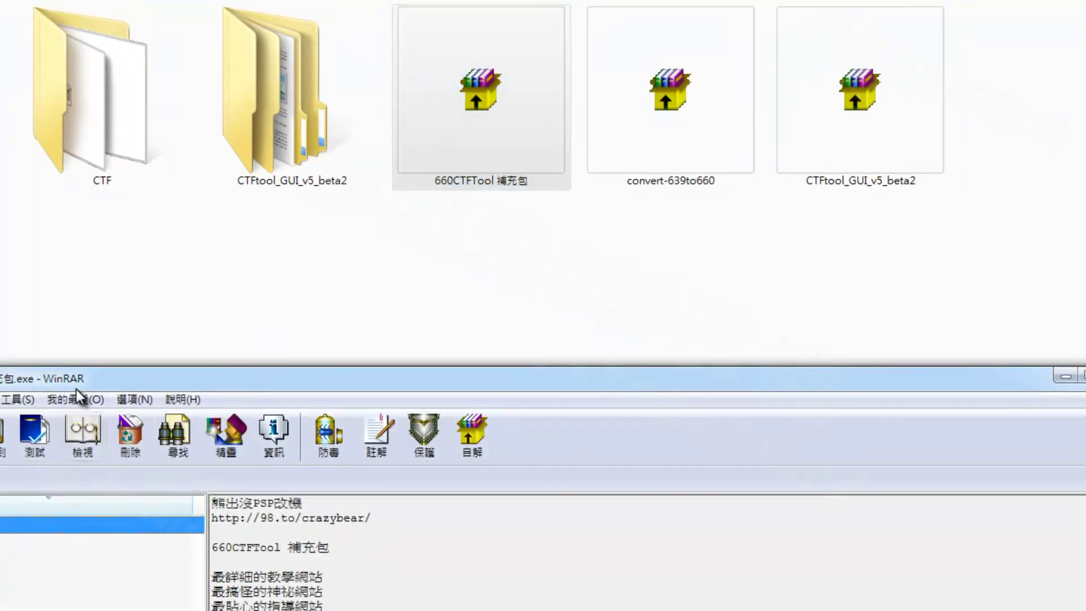
{"action": "left_click_drag", "start_coordinate": [76, 389], "coordinate": [389, 222]}
{"action": "key", "text": "BackSpace"}
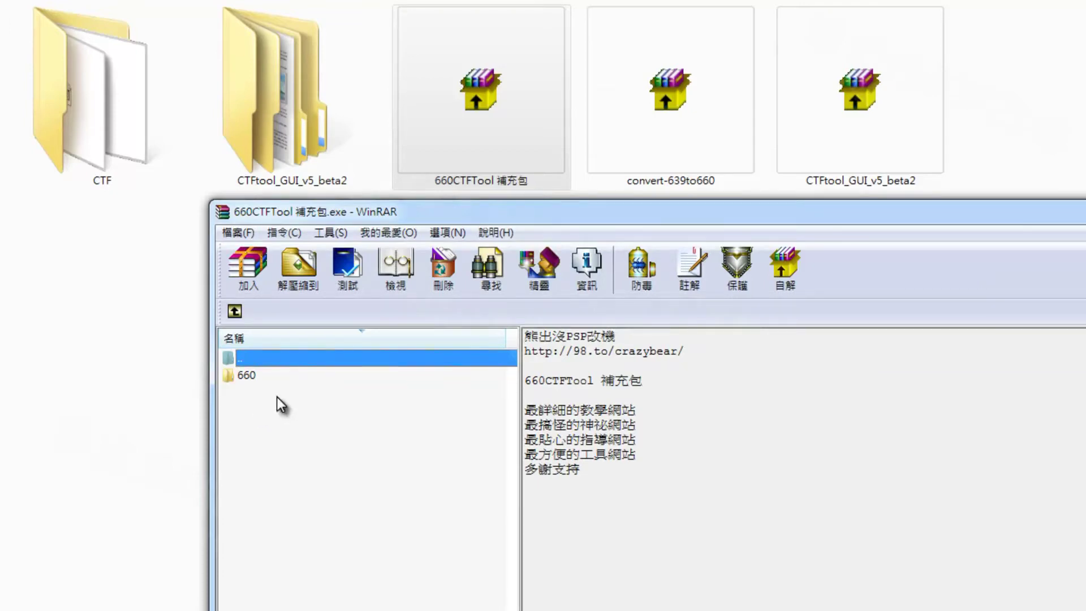
{"action": "left_click", "coordinate": [277, 397]}
{"action": "left_click", "coordinate": [250, 382]}
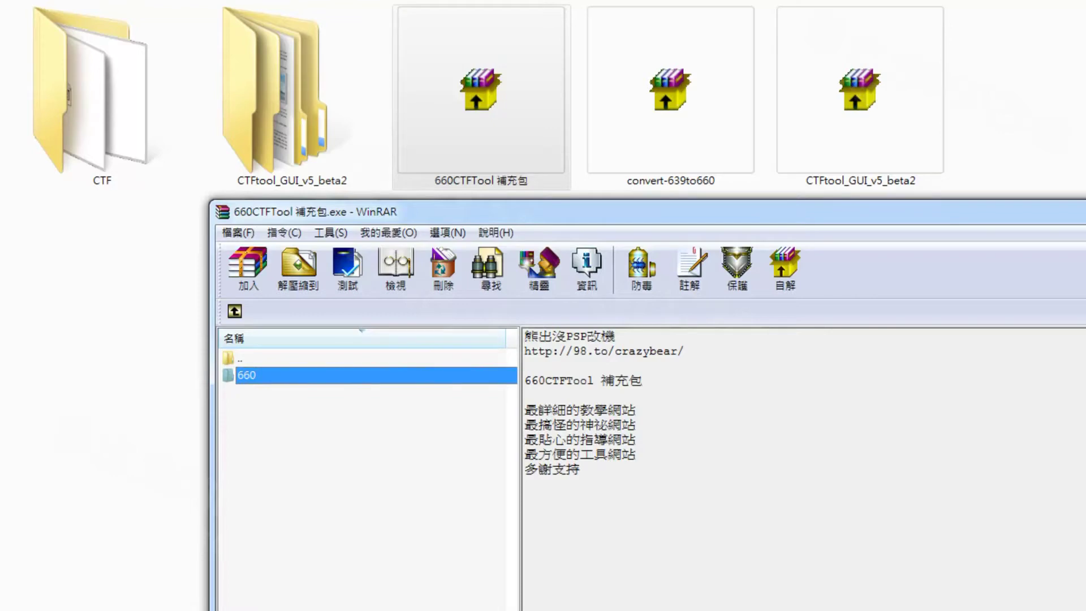
{"action": "key", "text": "alt+F4"}
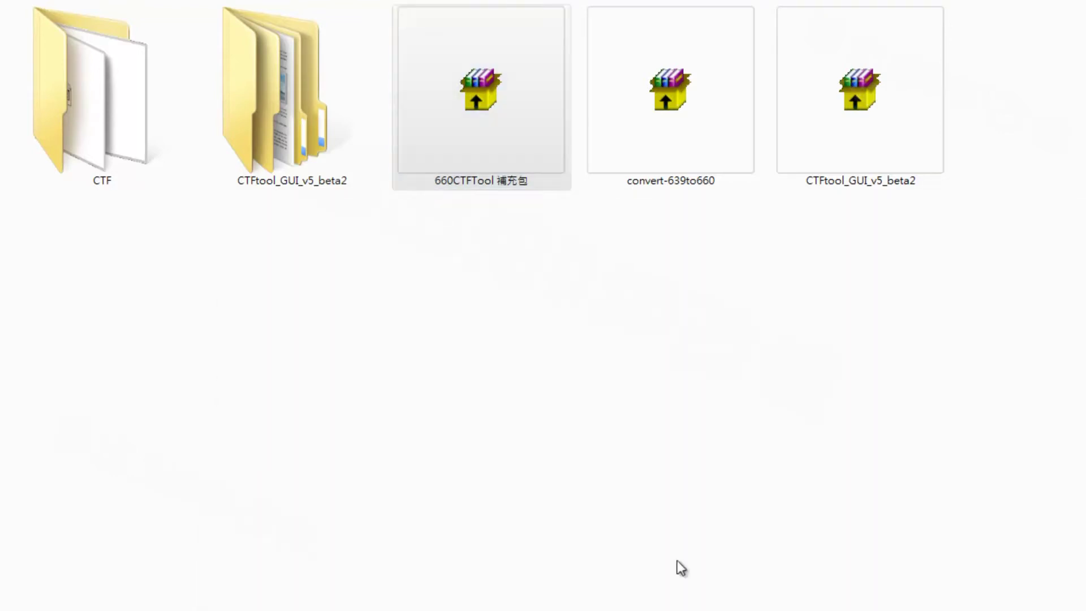
Step: Extract the 660CTFTool 補充包 self-extracting archive into the same CTFTool教學 folder
{"action": "double_click", "coordinate": [490, 115]}
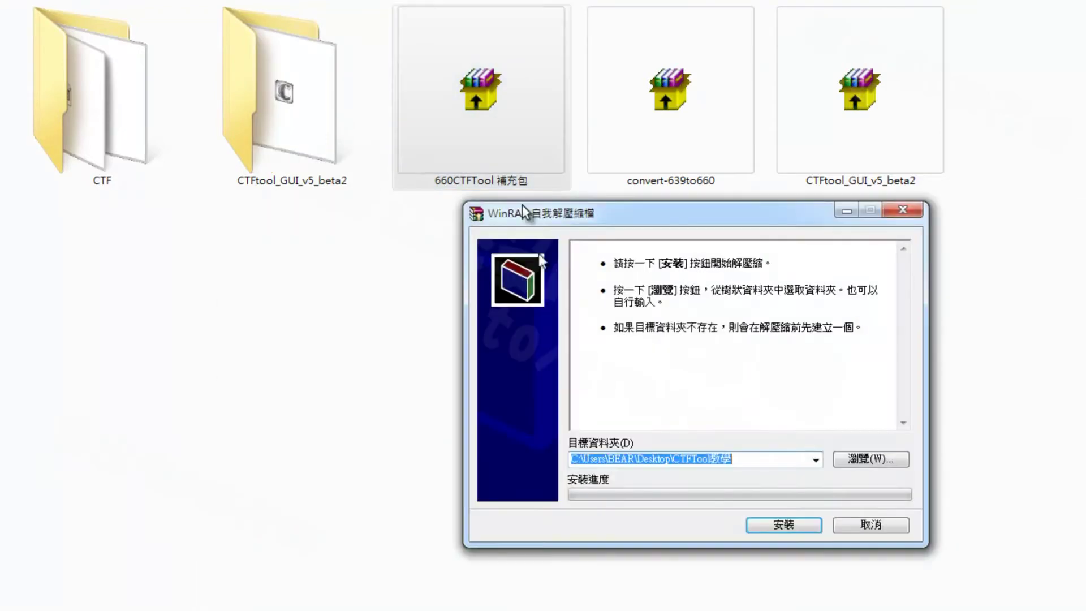
{"action": "left_click", "coordinate": [809, 526]}
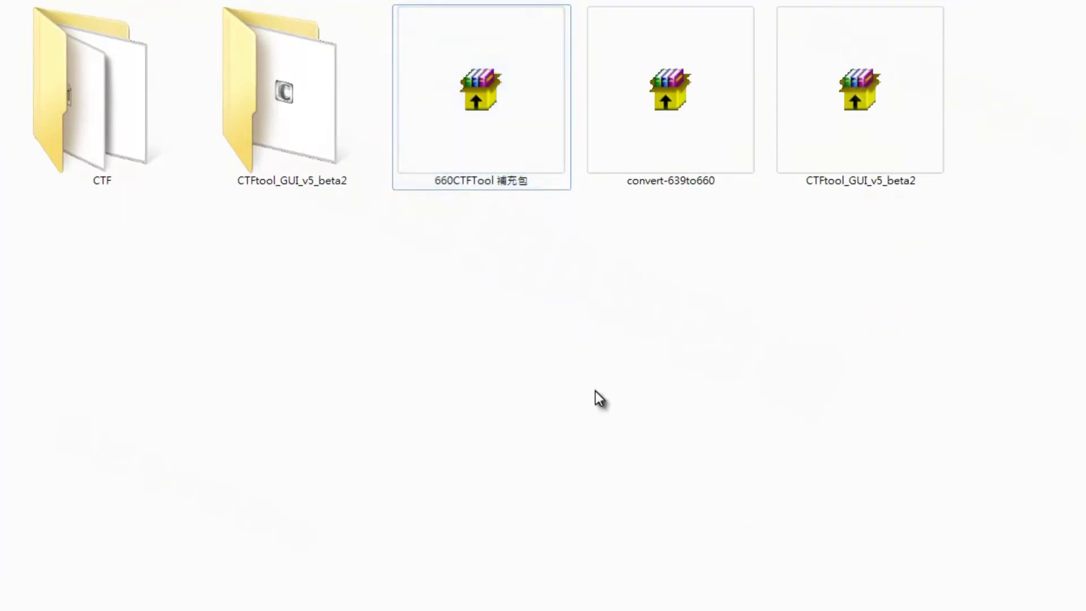
Step: Check the base folder of CTFtool_GUI_v5_beta2 for the 660 folder and return to the parent folder
{"action": "double_click", "coordinate": [335, 115]}
{"action": "left_click", "coordinate": [46, 35]}
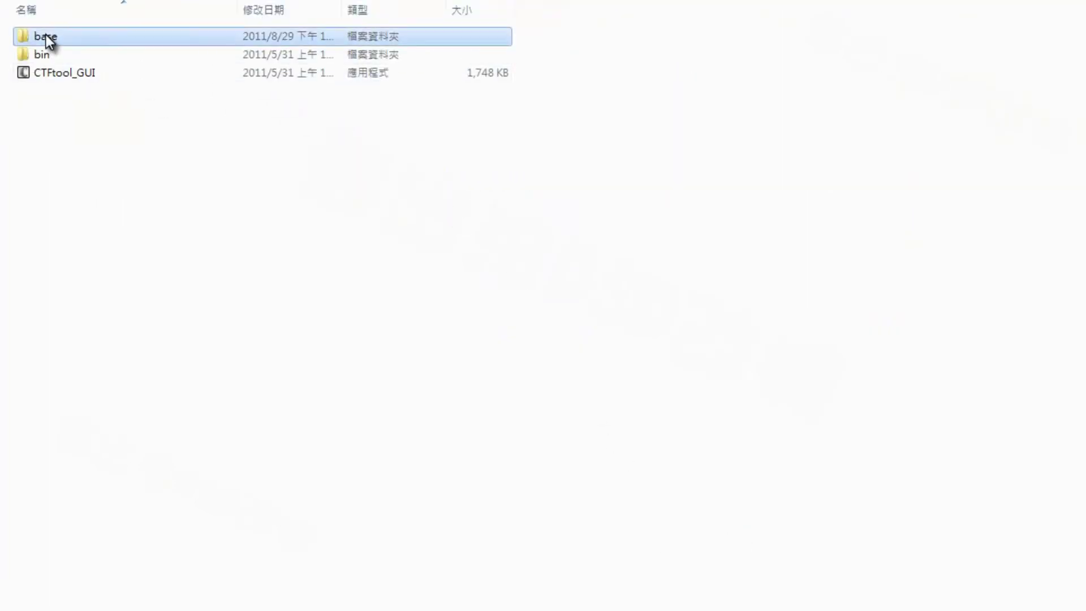
{"action": "double_click", "coordinate": [46, 36]}
{"action": "left_click", "coordinate": [85, 240]}
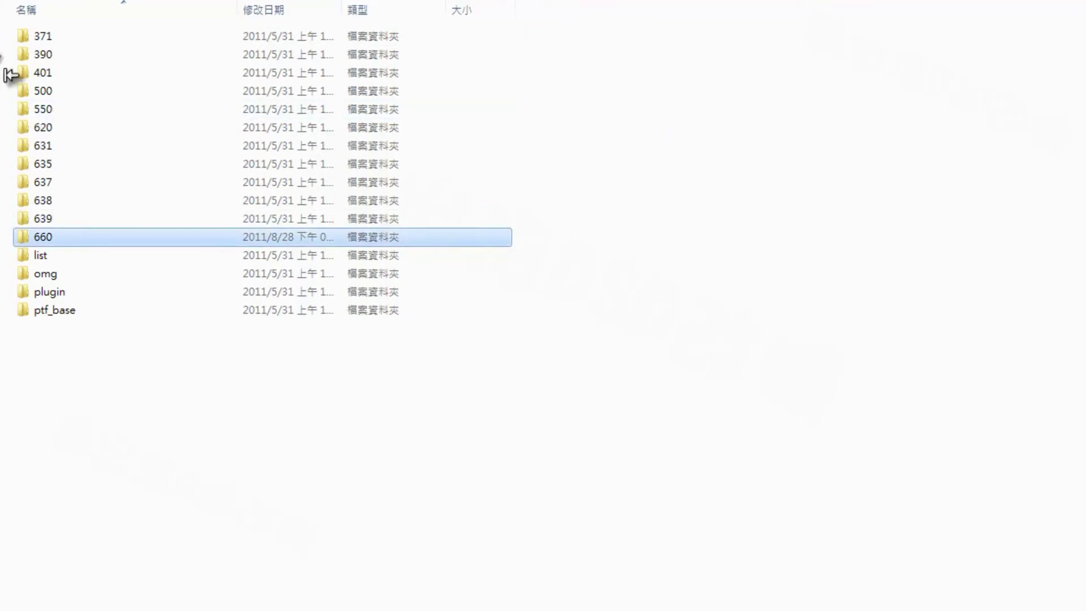
{"action": "key", "text": "BackSpace"}
{"action": "key", "text": "BackSpace"}
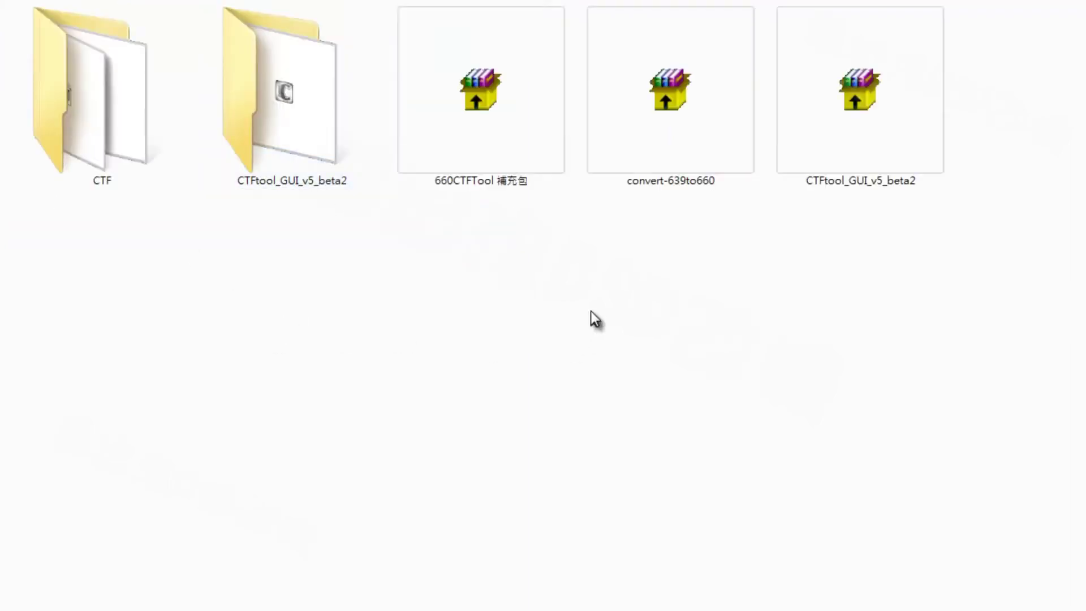
Step: Launch CTFtool_GUI from the extracted CTFtool_GUI_v5_beta2 folder and accept its first-run registration prompt
{"action": "double_click", "coordinate": [269, 88]}
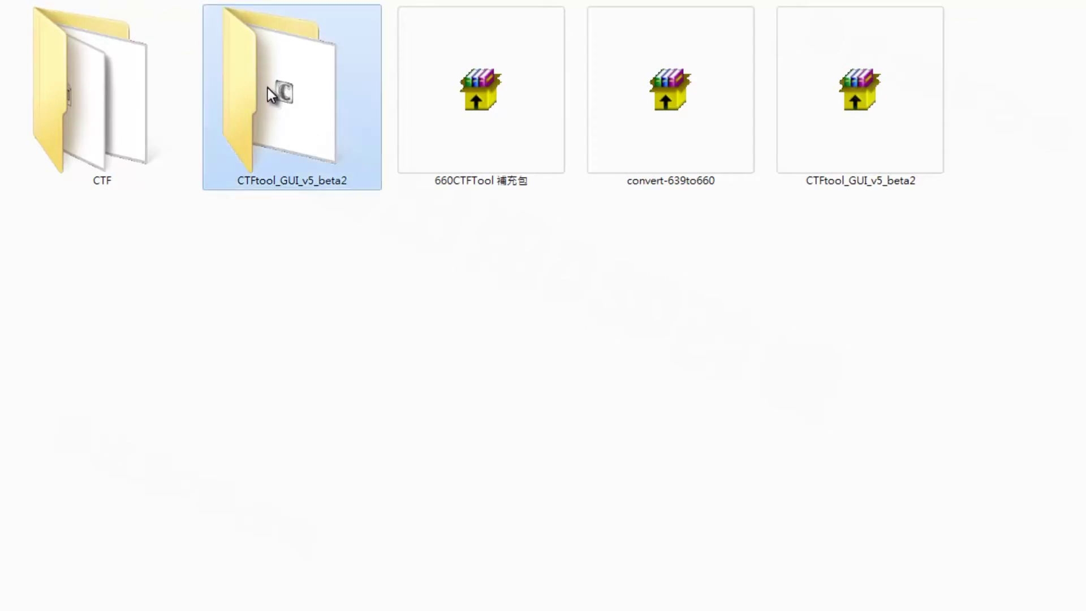
{"action": "double_click", "coordinate": [76, 75]}
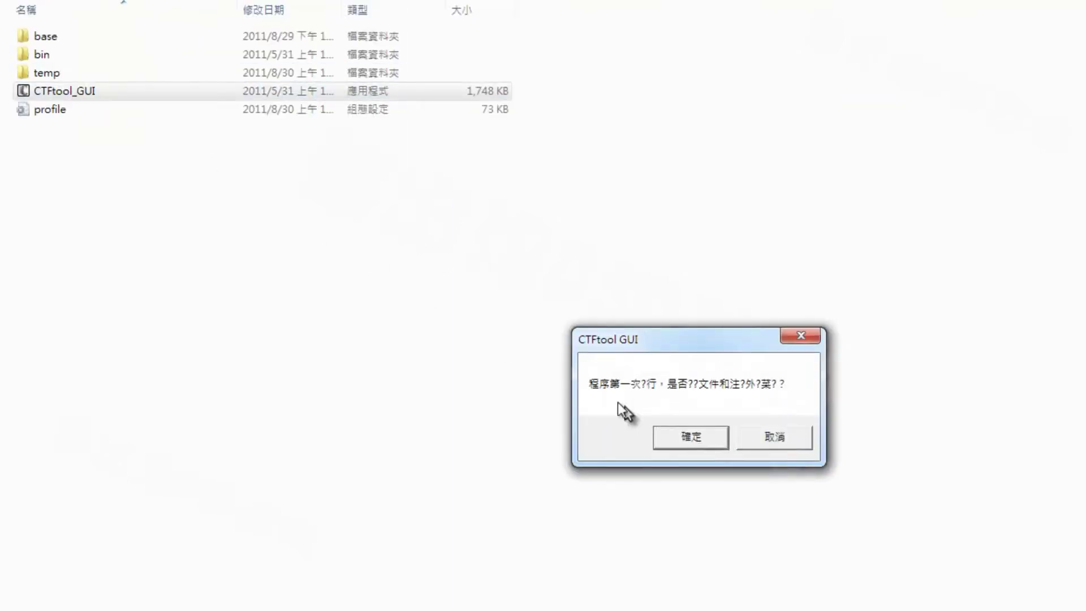
{"action": "left_click", "coordinate": [702, 436]}
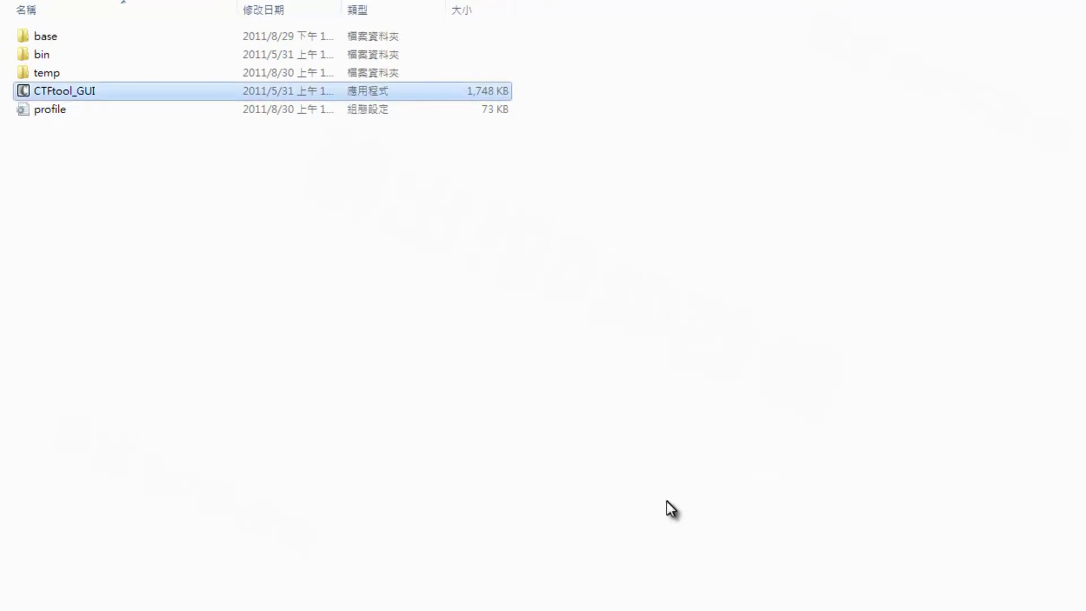
{"action": "left_click_drag", "start_coordinate": [633, 276], "coordinate": [481, 284]}
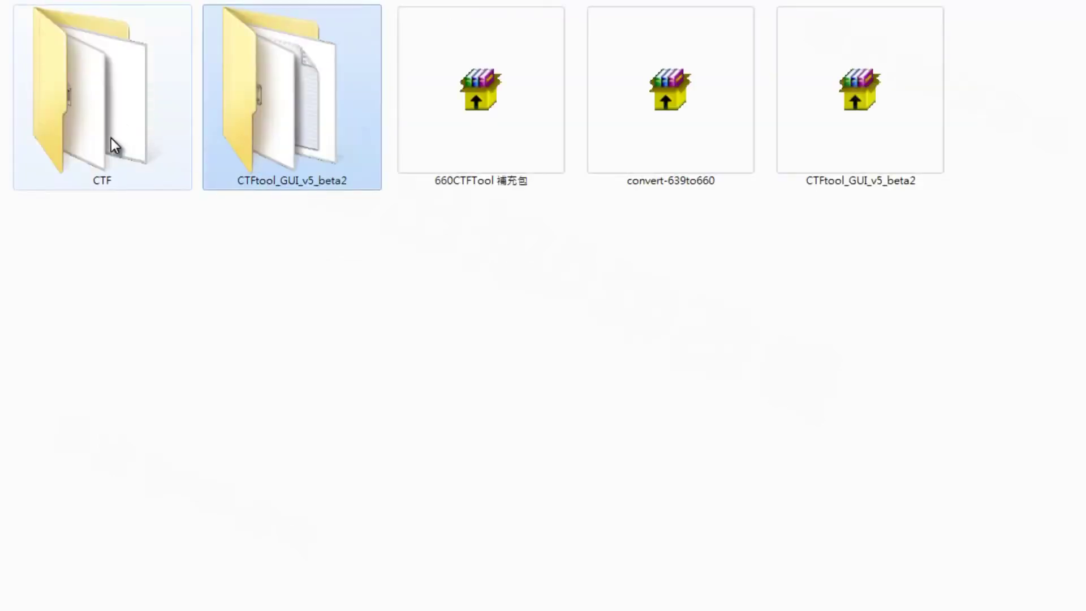
Step: Open the CTF folder and bring the CTF tool window up beside the android639 theme file
{"action": "double_click", "coordinate": [111, 145]}
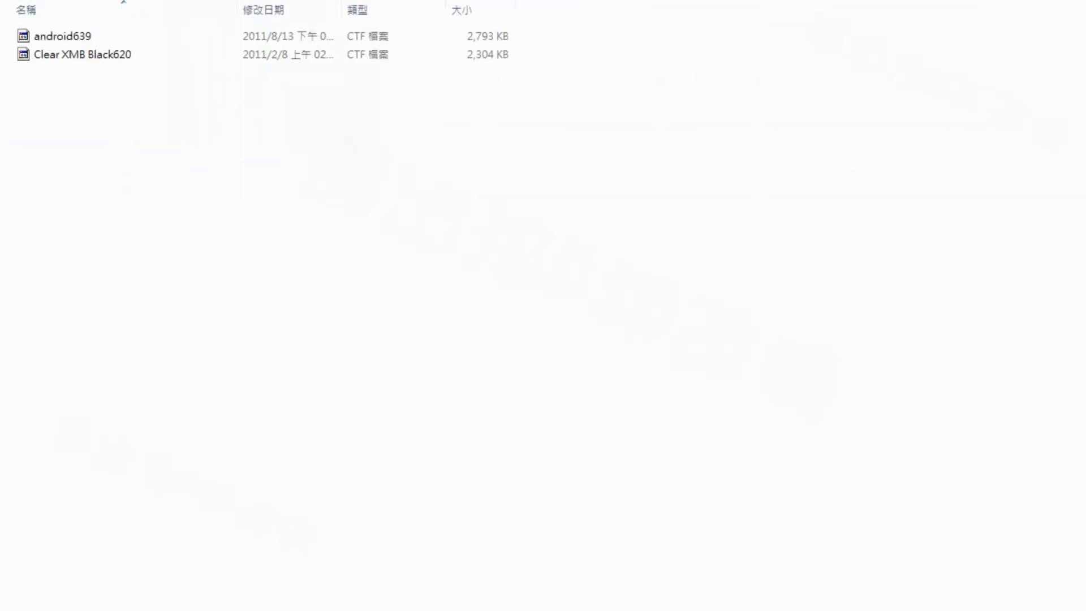
{"action": "left_click", "coordinate": [479, 606]}
{"action": "left_click_drag", "start_coordinate": [502, 286], "coordinate": [441, 140]}
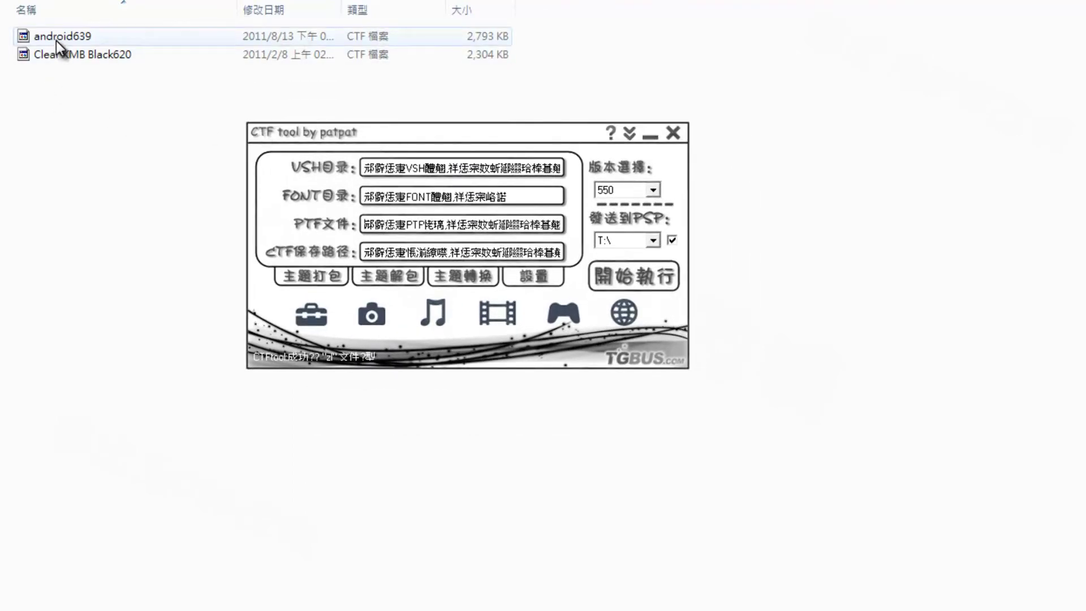
{"action": "mouse_move", "coordinate": [56, 41]}
{"action": "left_mouse_down"}
{"action": "mouse_move", "coordinate": [391, 253]}
{"action": "mouse_move", "coordinate": [89, 85]}
{"action": "mouse_move", "coordinate": [47, 41]}
{"action": "left_mouse_up"}
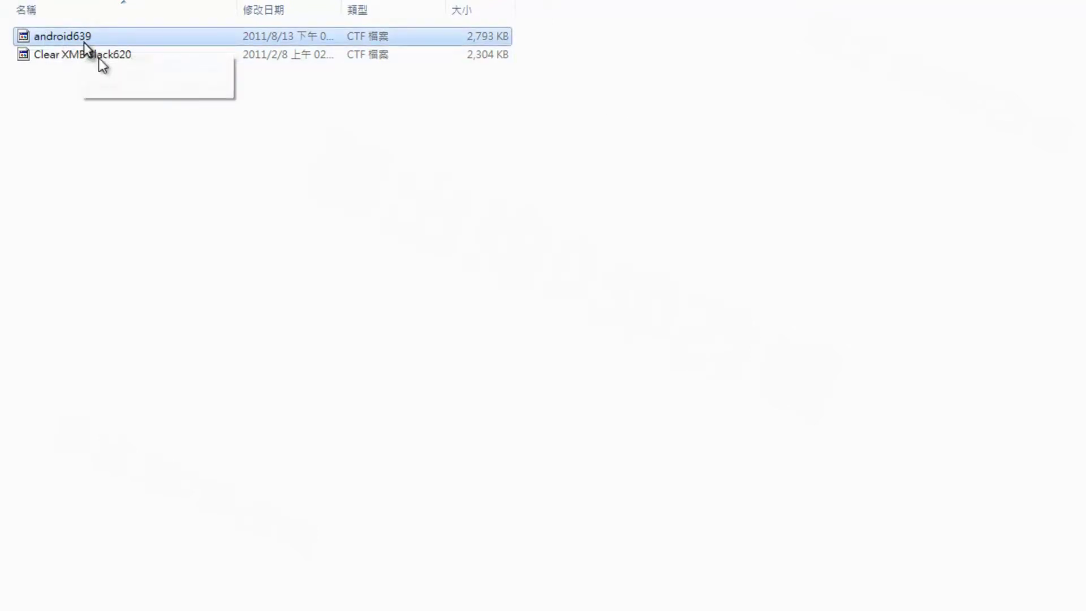
{"action": "key", "text": "alt+Tab"}
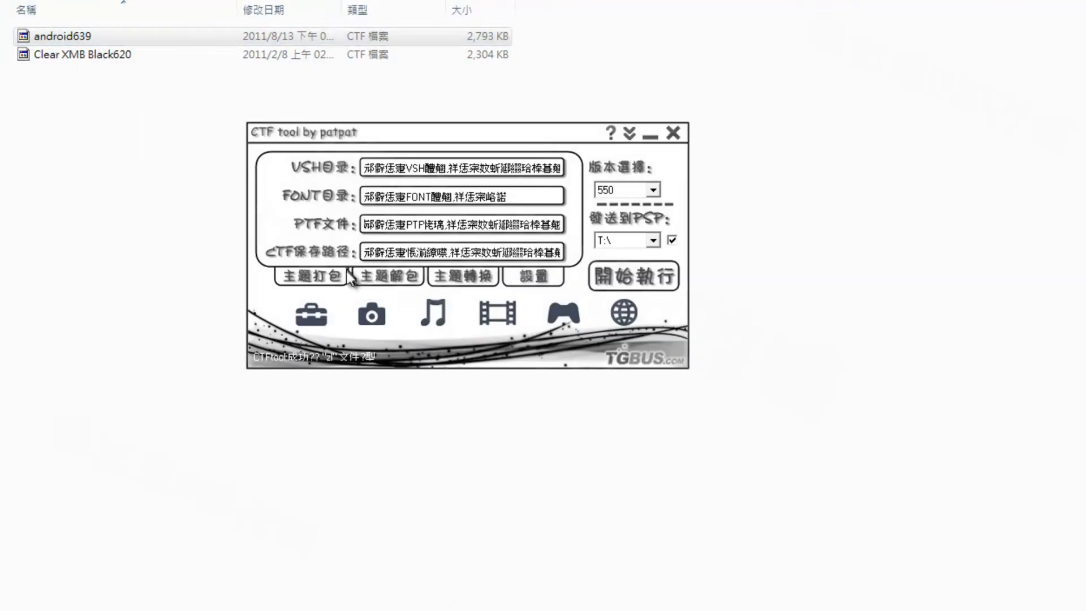
{"action": "left_click", "coordinate": [378, 280]}
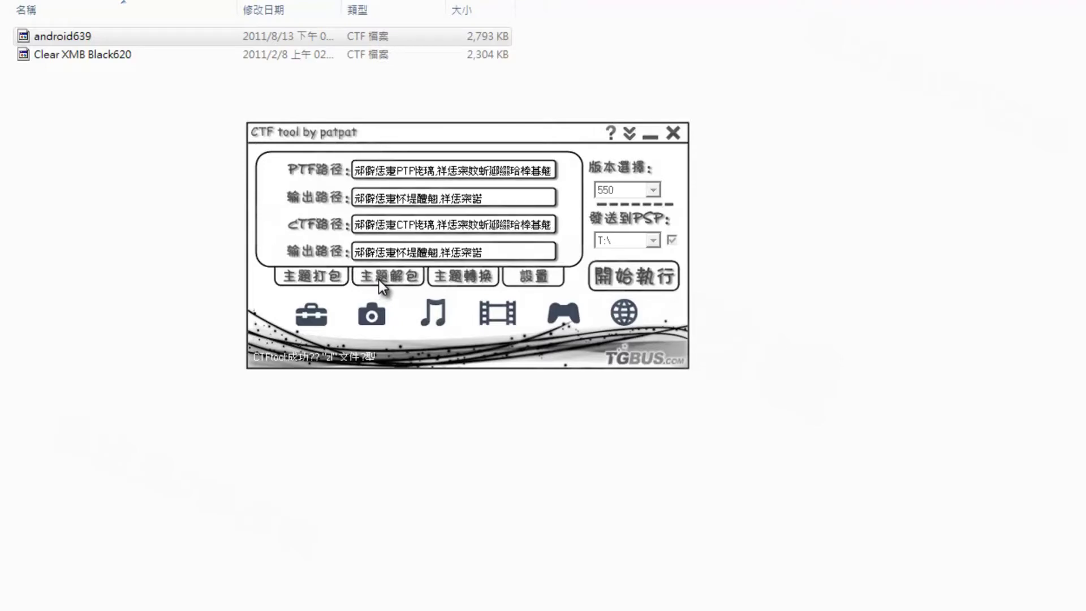
{"action": "left_click_drag", "start_coordinate": [64, 36], "coordinate": [336, 304]}
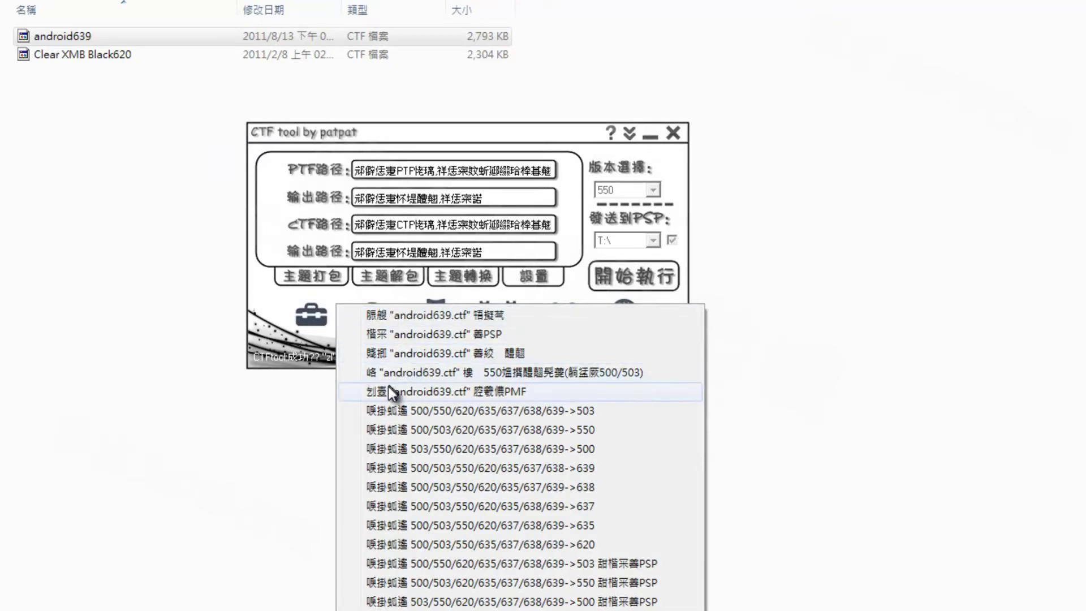
{"action": "left_click", "coordinate": [328, 410]}
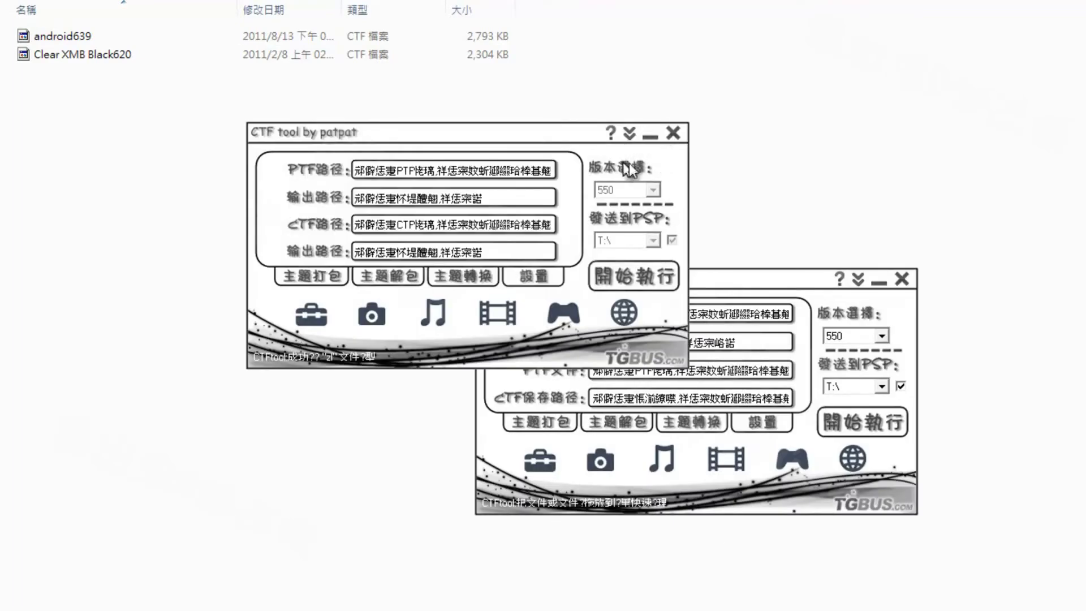
Step: Close the front CTF tool window and set the interface language of the remaining one to English
{"action": "left_click", "coordinate": [674, 137]}
{"action": "left_click", "coordinate": [758, 425]}
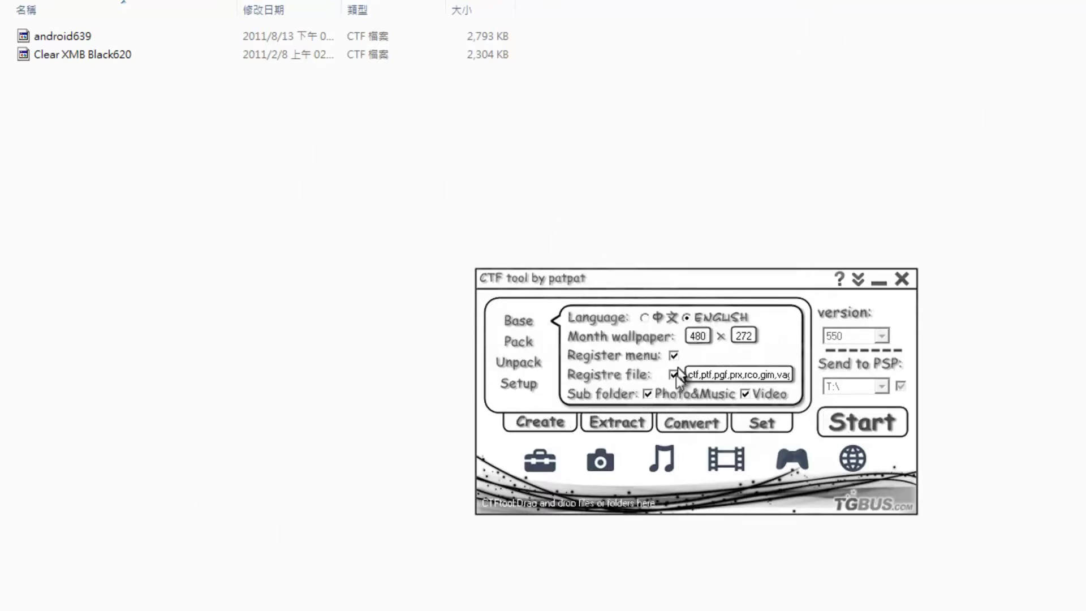
{"action": "left_click", "coordinate": [622, 429]}
{"action": "left_click_drag", "start_coordinate": [634, 275], "coordinate": [450, 202]}
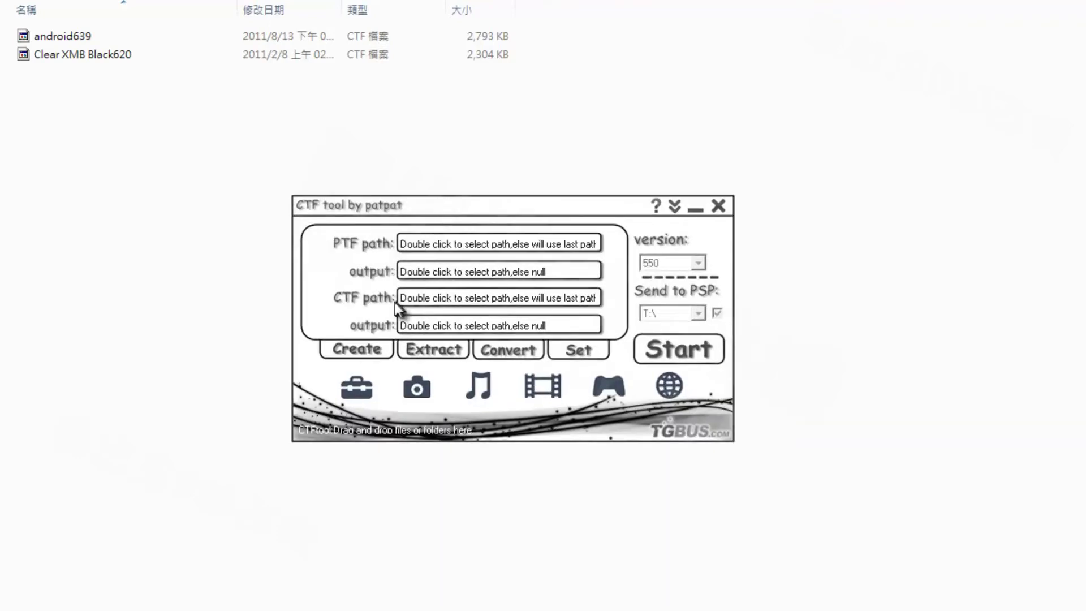
{"action": "double_click", "coordinate": [445, 299]}
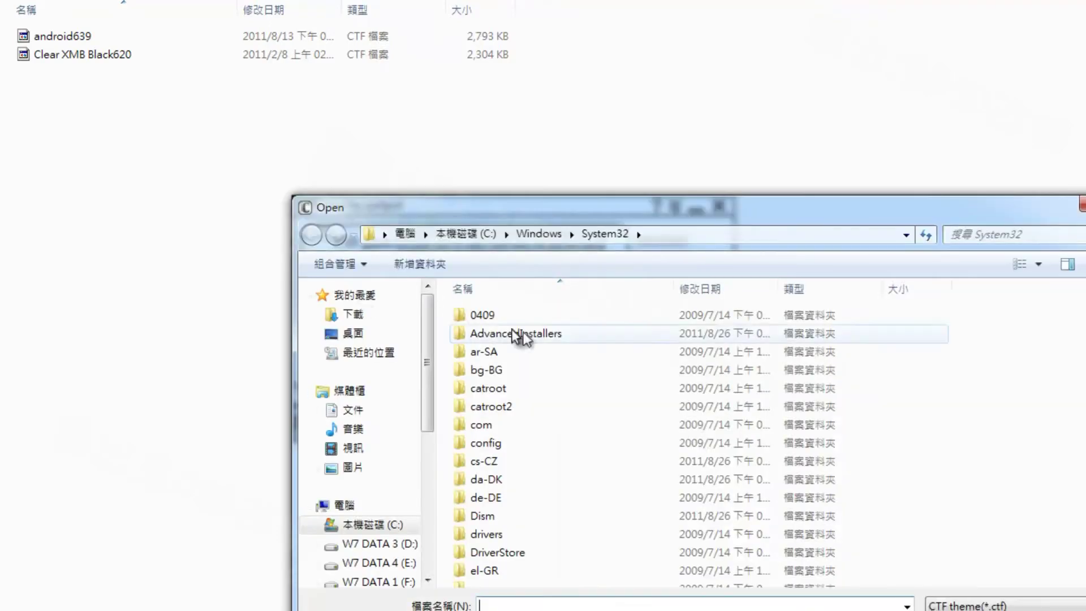
{"action": "left_click", "coordinate": [1081, 205]}
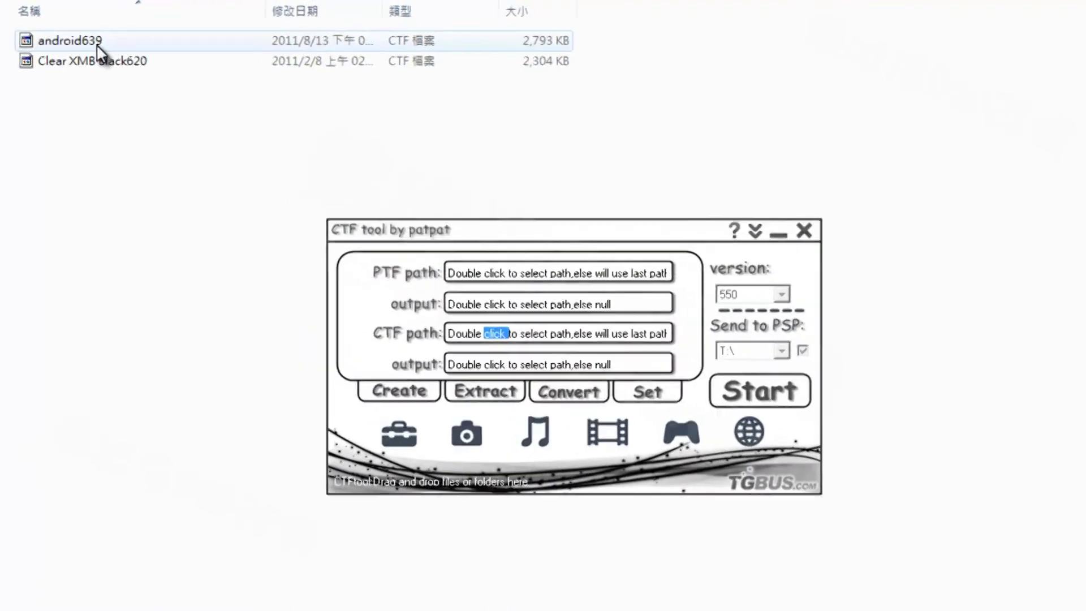
Step: Load the android639 CTF theme file into CTF tool and extract its contents
{"action": "left_click", "coordinate": [77, 40]}
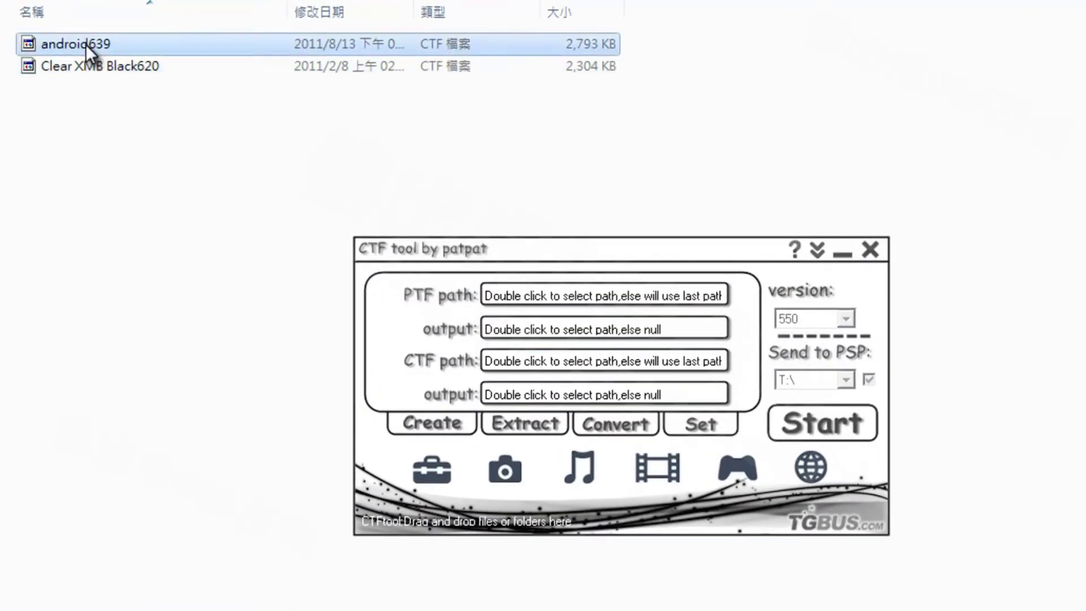
{"action": "left_click_drag", "start_coordinate": [86, 44], "coordinate": [490, 444]}
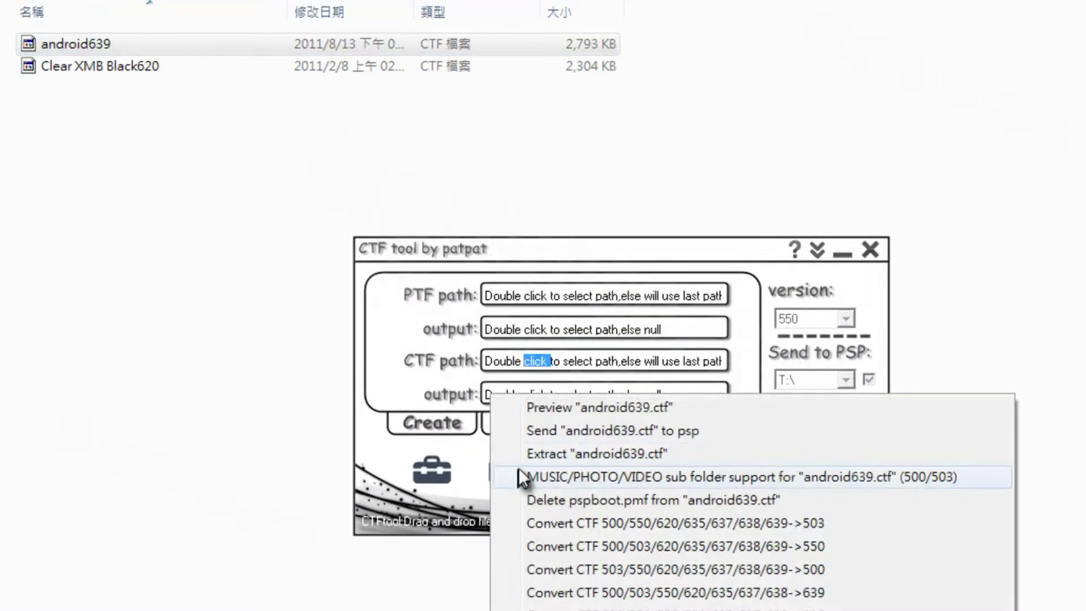
{"action": "left_click", "coordinate": [536, 452]}
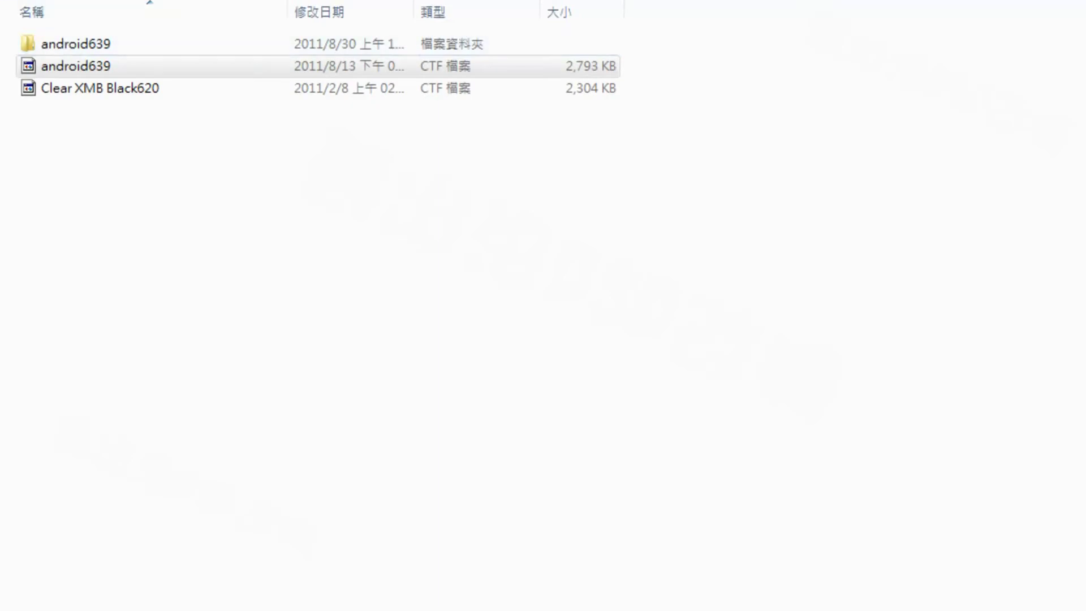
Step: Open the module folder inside the vsh folder of the extracted android639 theme
{"action": "double_click", "coordinate": [71, 44]}
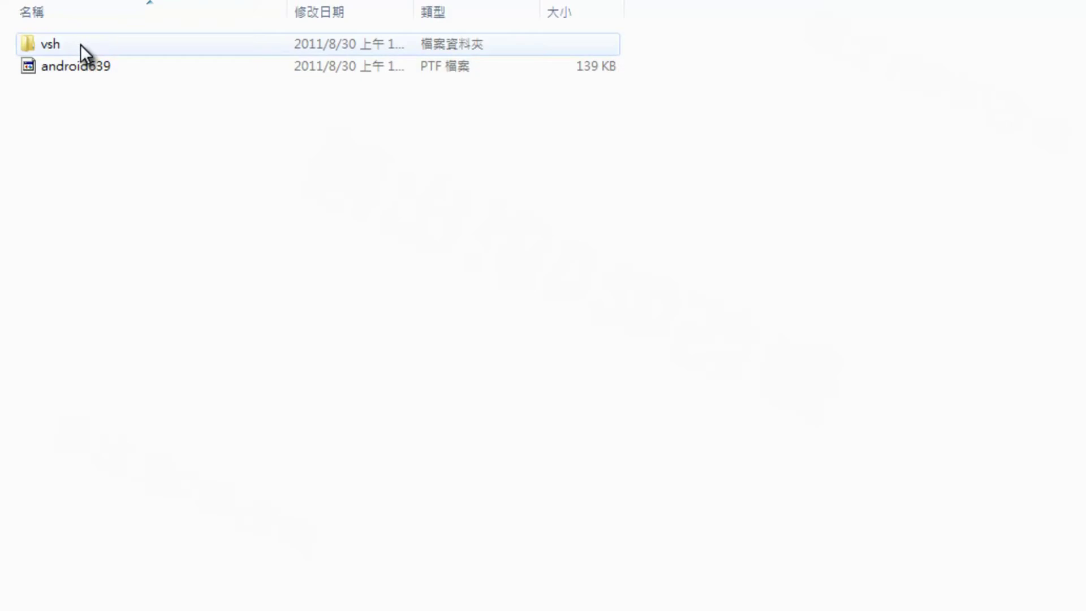
{"action": "double_click", "coordinate": [80, 44]}
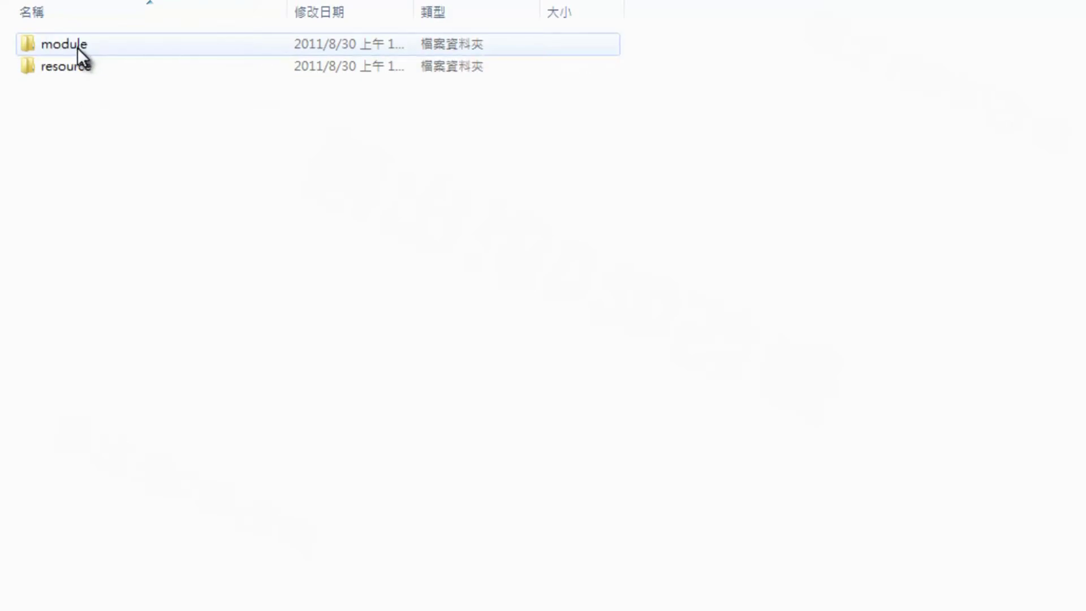
{"action": "double_click", "coordinate": [77, 48]}
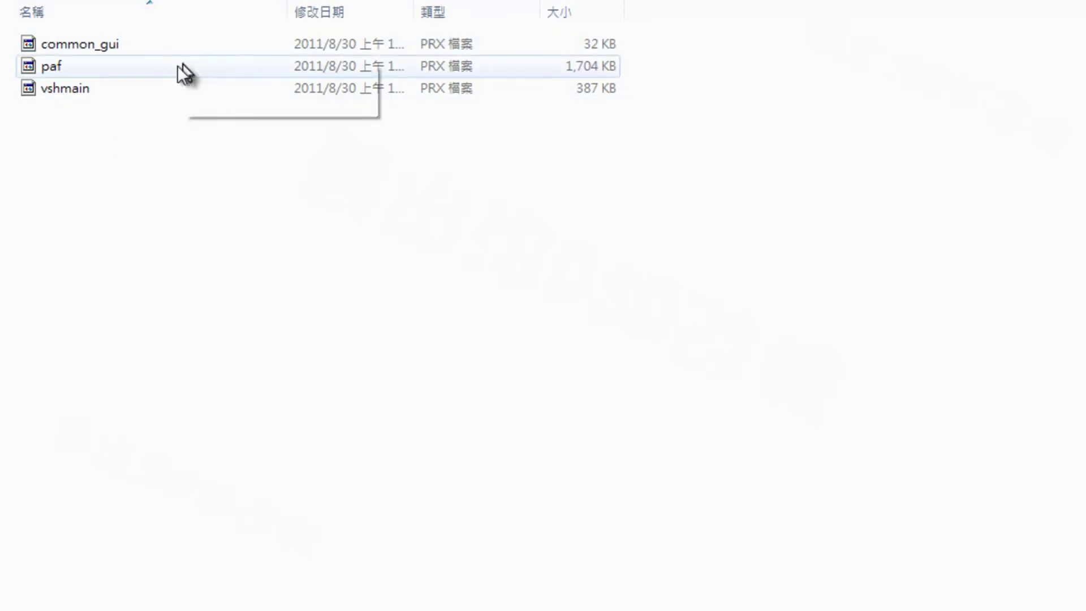
Step: Examine the common_gui, paf and vshmain PRX files in the theme's module folder
{"action": "left_click", "coordinate": [104, 69]}
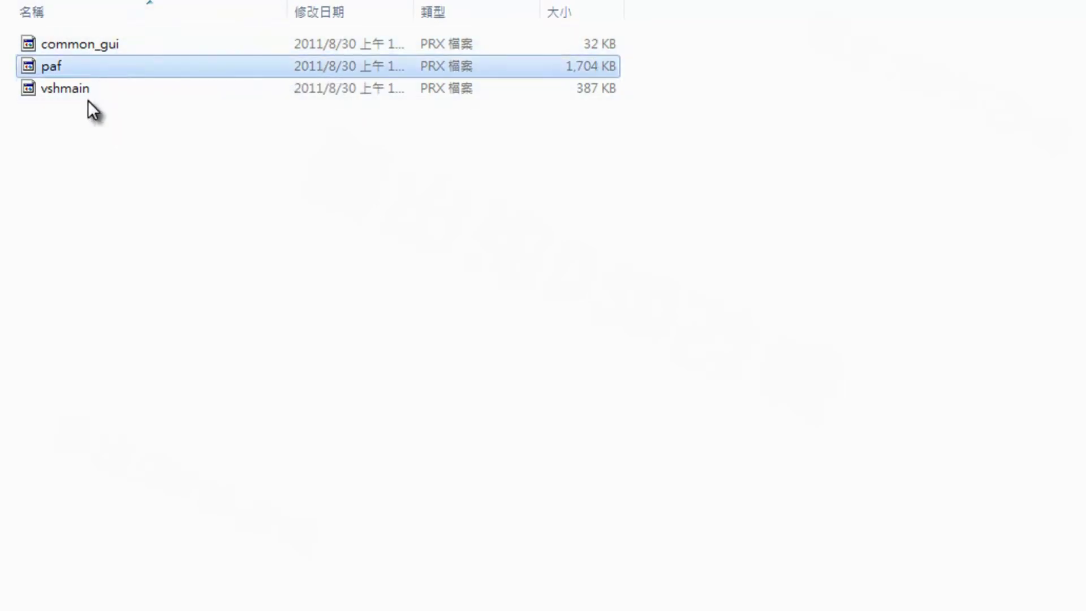
{"action": "left_click", "coordinate": [90, 94]}
{"action": "left_click", "coordinate": [106, 65]}
{"action": "left_click", "coordinate": [113, 46]}
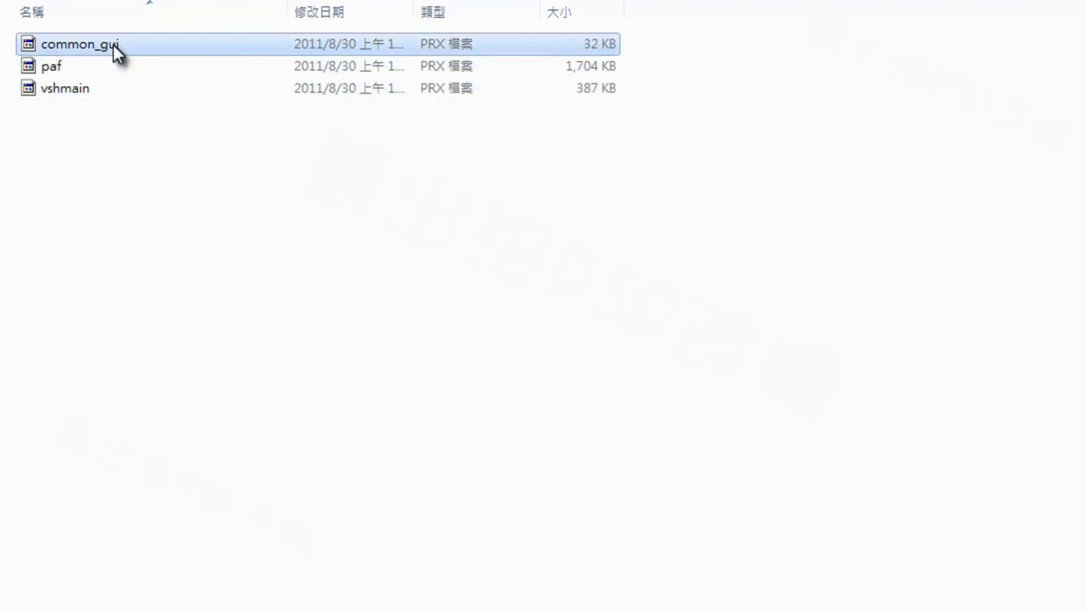
{"action": "left_click", "coordinate": [108, 67]}
{"action": "left_click", "coordinate": [100, 86]}
{"action": "left_click", "coordinate": [107, 71]}
{"action": "left_click", "coordinate": [119, 46]}
Step: Rename the three extracted PRX files as common_gui639, paf639 and vshmain639
{"action": "left_click", "coordinate": [98, 49]}
{"action": "left_click", "coordinate": [125, 46]}
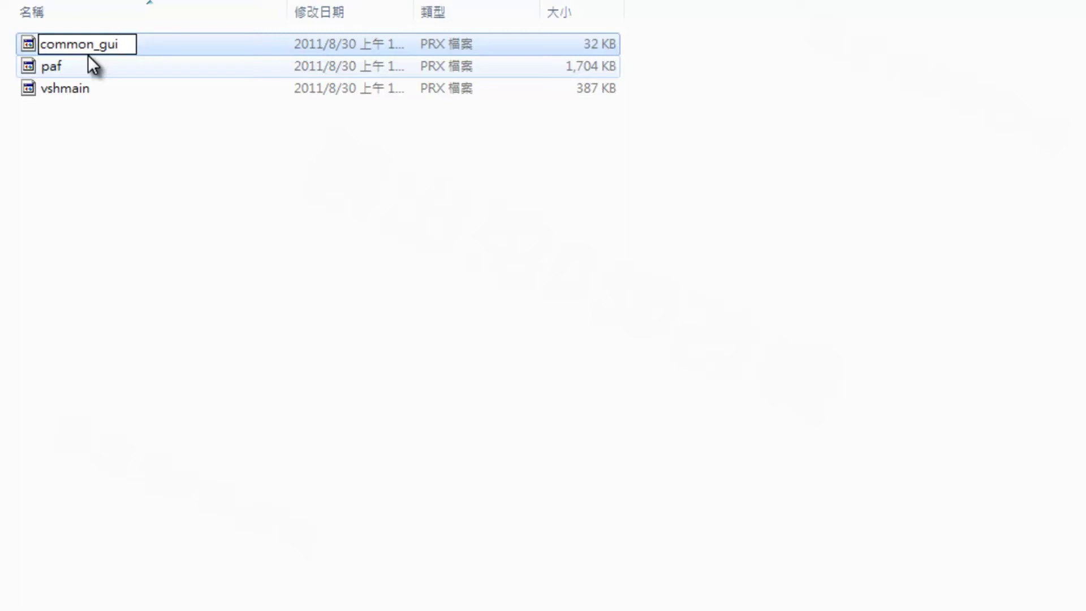
{"action": "type", "text": "639"}
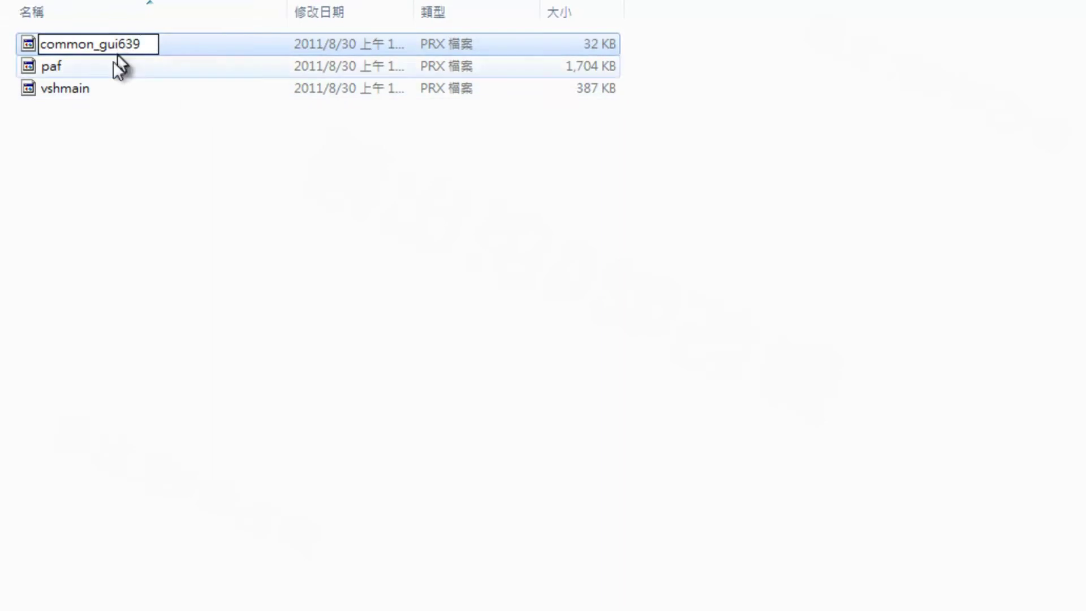
{"action": "left_click", "coordinate": [107, 76]}
{"action": "left_click", "coordinate": [86, 71]}
{"action": "left_click", "coordinate": [68, 66]}
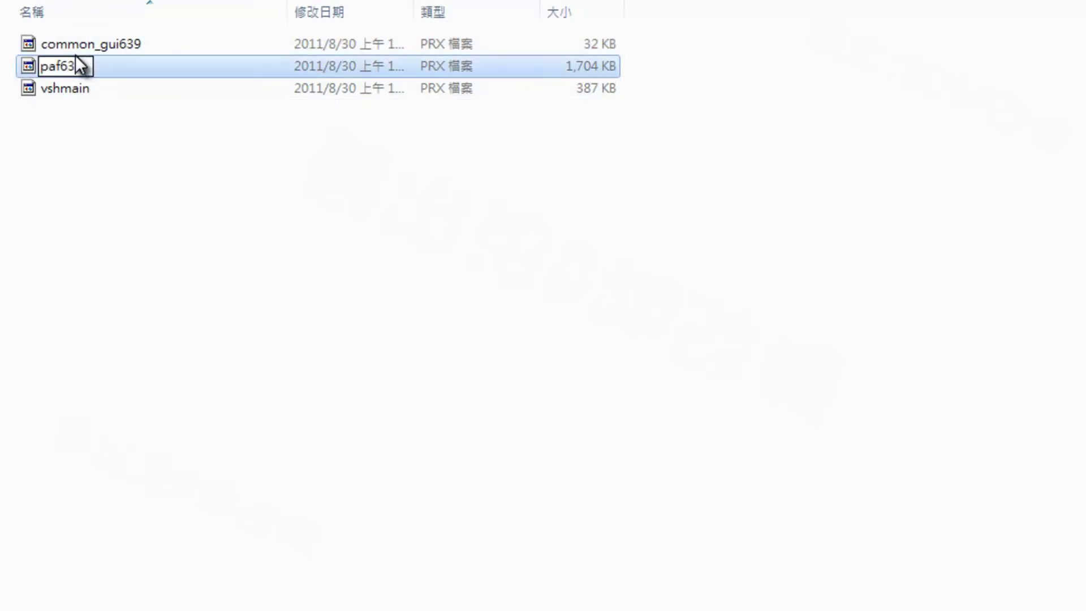
{"action": "type", "text": "639"}
{"action": "left_click", "coordinate": [82, 94]}
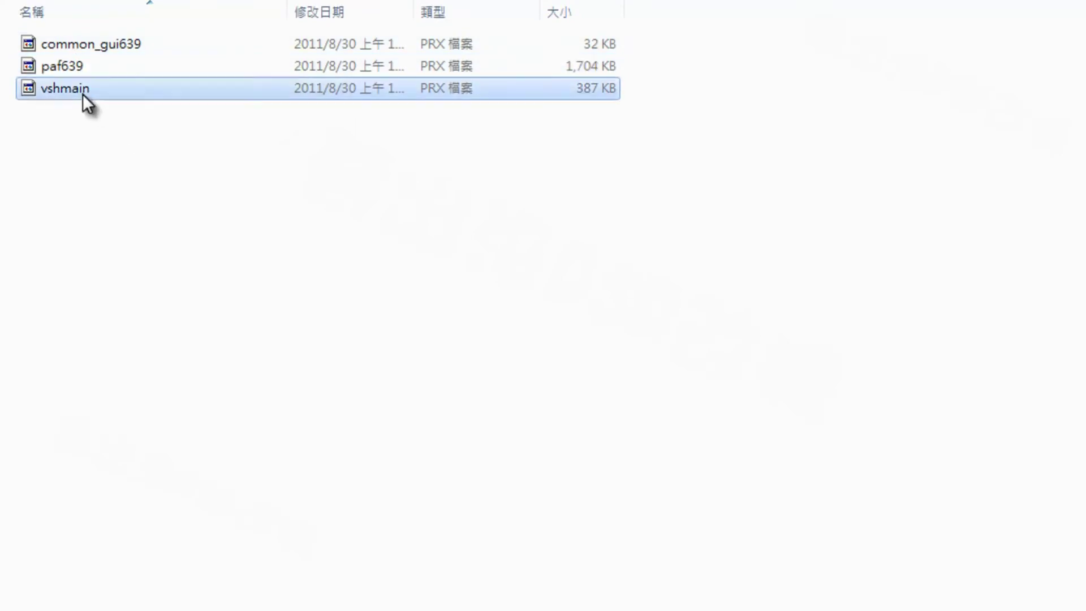
{"action": "left_click", "coordinate": [83, 91]}
{"action": "type", "text": "639"}
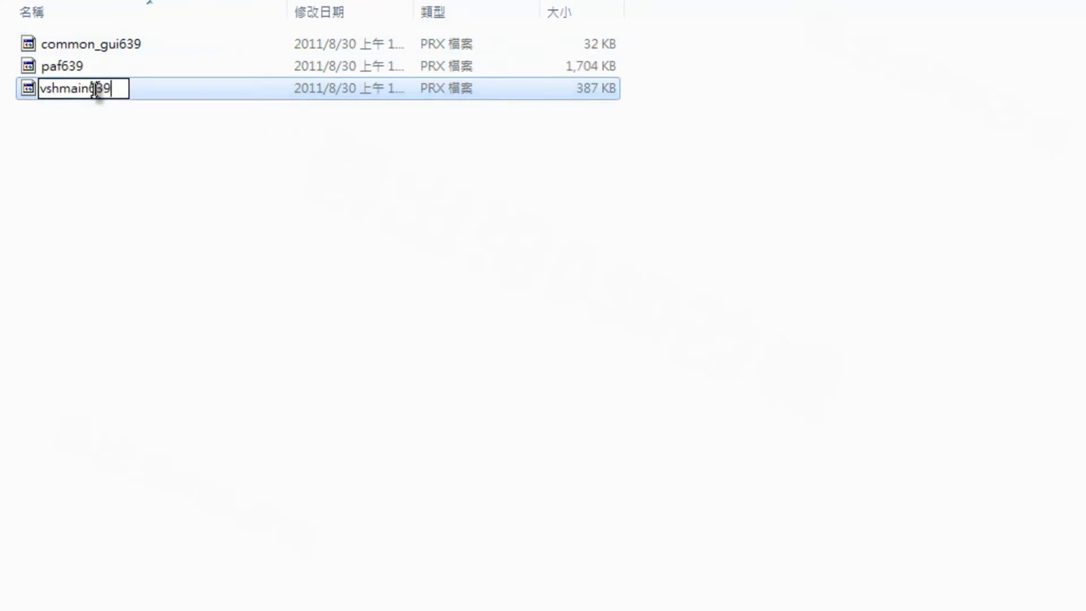
{"action": "key", "text": "Return"}
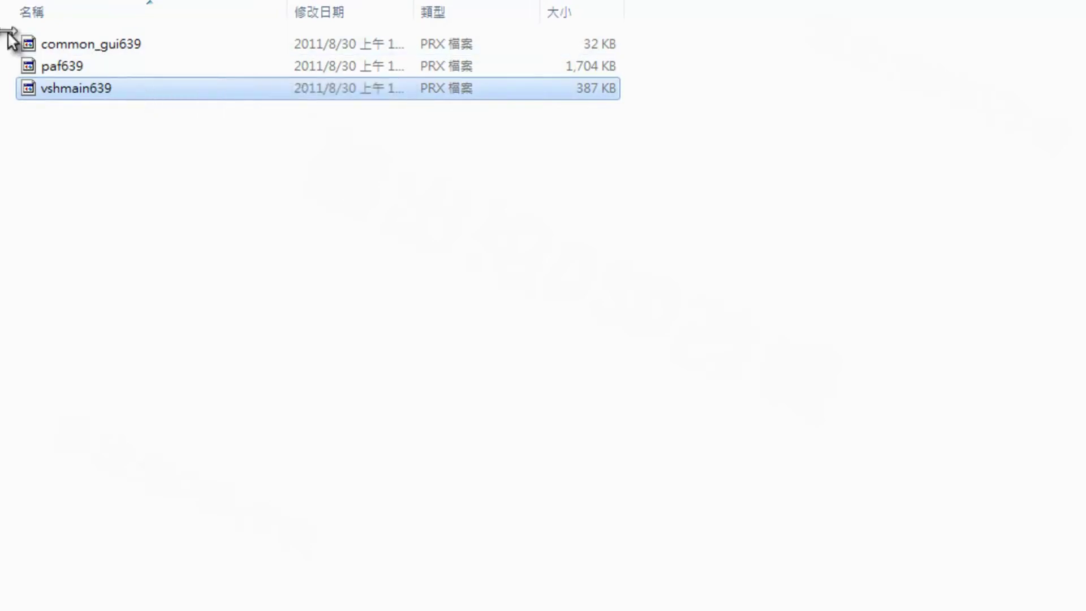
Step: Open the 660 folder from the base folder of CTFtool_GUI_v5_beta2 in a separate window and dock it on the right half of the screen
{"action": "key", "text": "BackSpace"}
{"action": "key", "text": "BackSpace"}
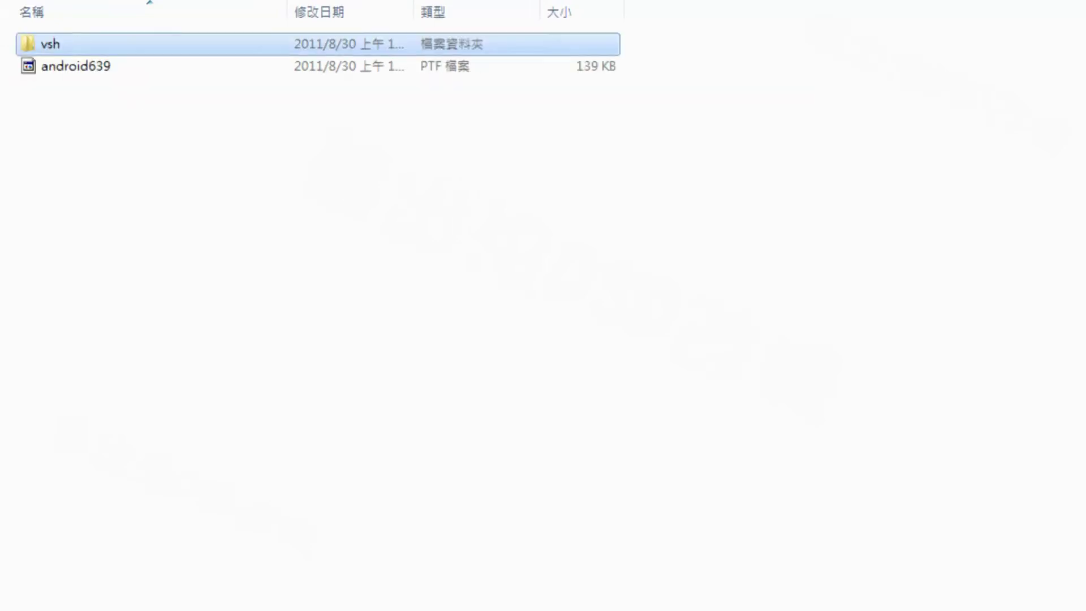
{"action": "key", "text": "BackSpace"}
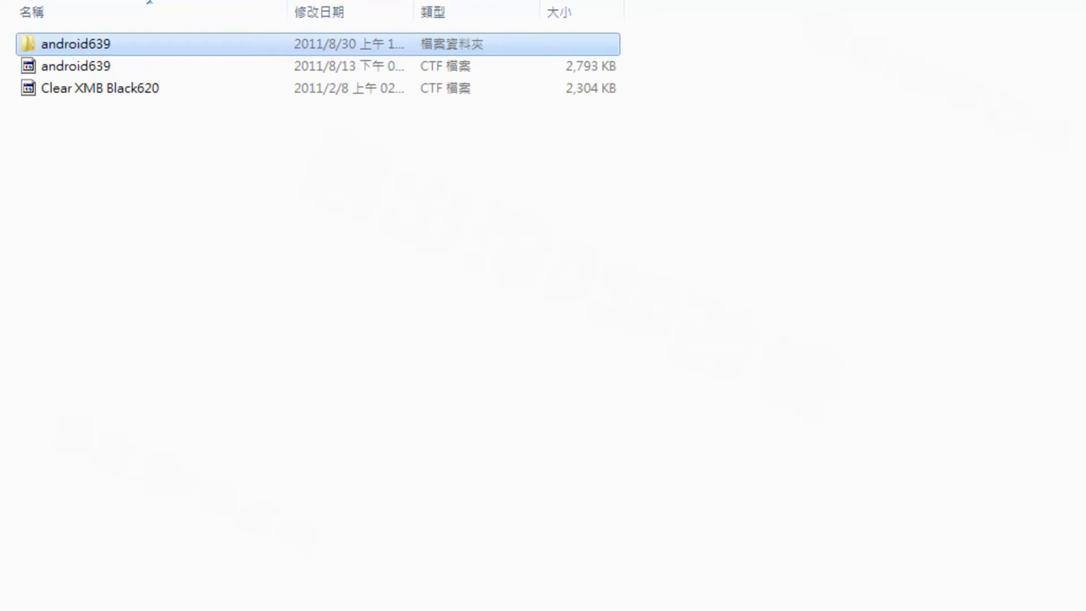
{"action": "key", "text": "BackSpace"}
{"action": "double_click", "coordinate": [350, 163]}
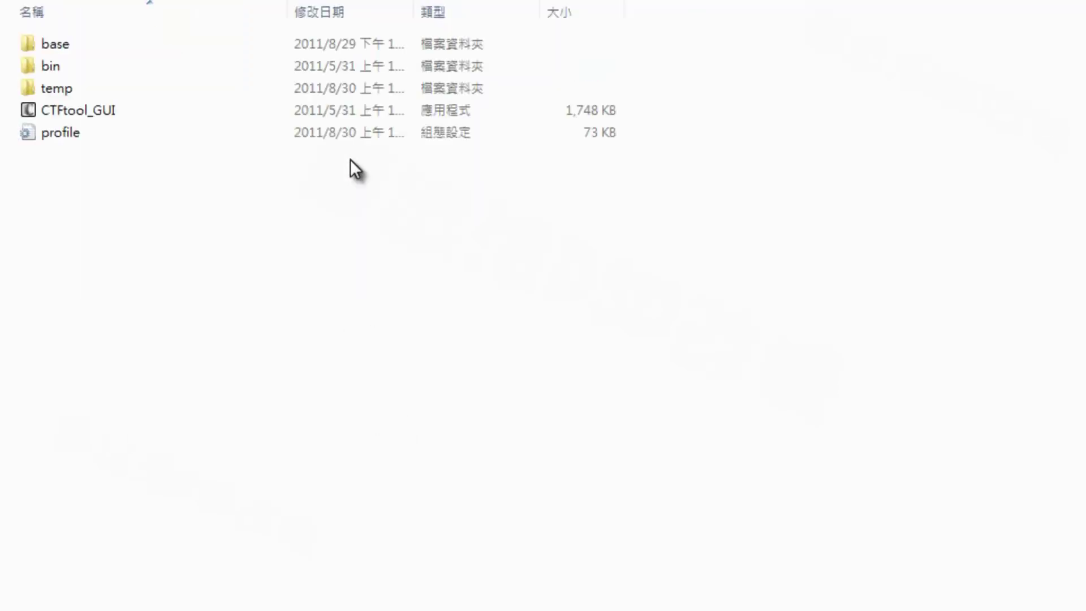
{"action": "double_click", "coordinate": [77, 47]}
{"action": "left_click", "coordinate": [53, 287]}
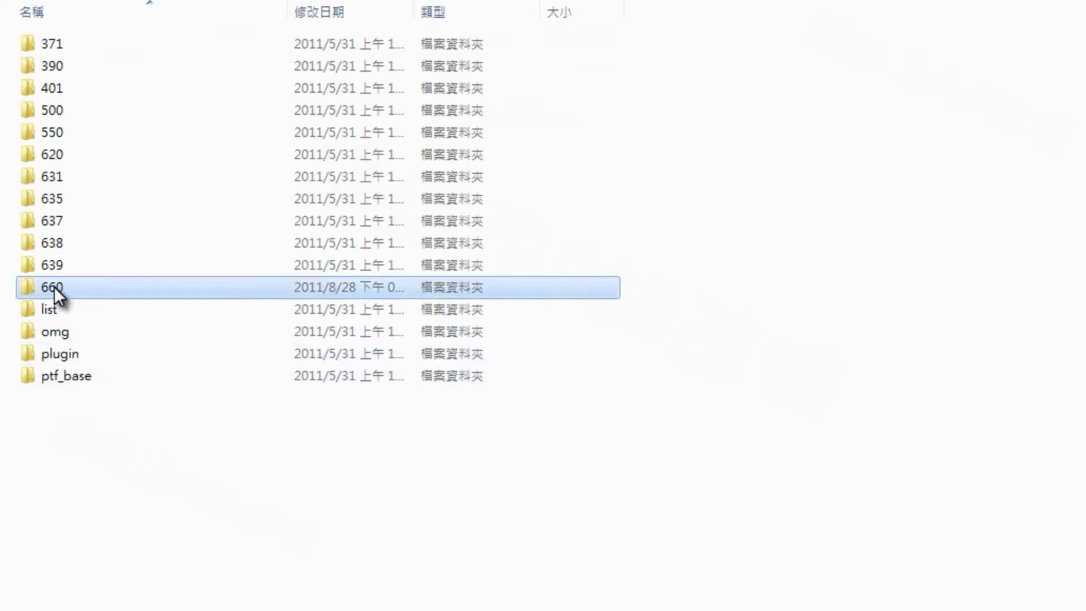
{"action": "right_click", "coordinate": [53, 286]}
{"action": "left_click", "coordinate": [82, 325]}
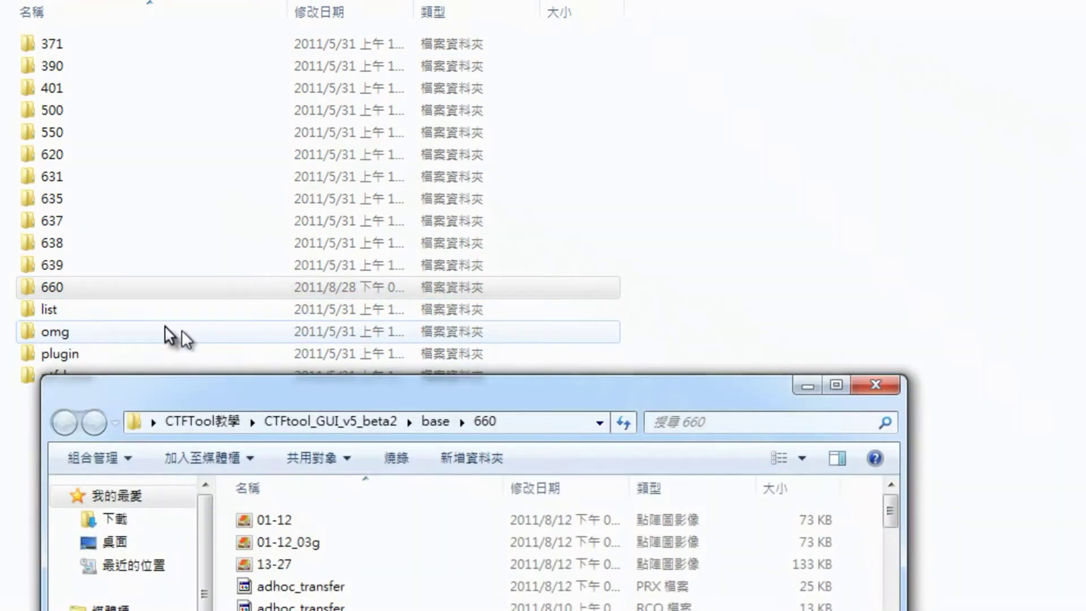
{"action": "double_click", "coordinate": [270, 398]}
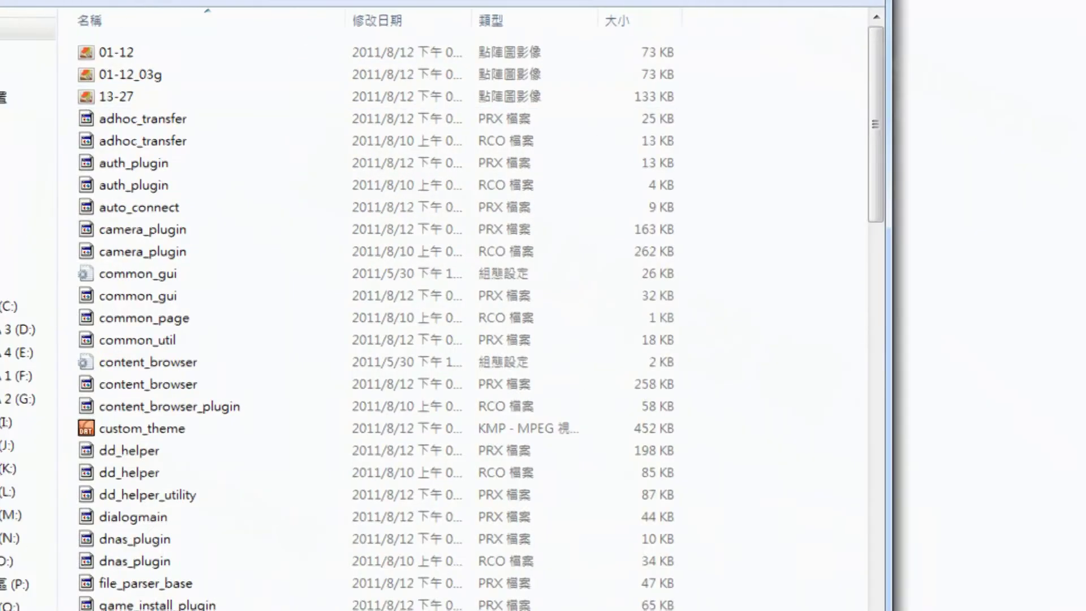
{"action": "key", "text": "super+Right"}
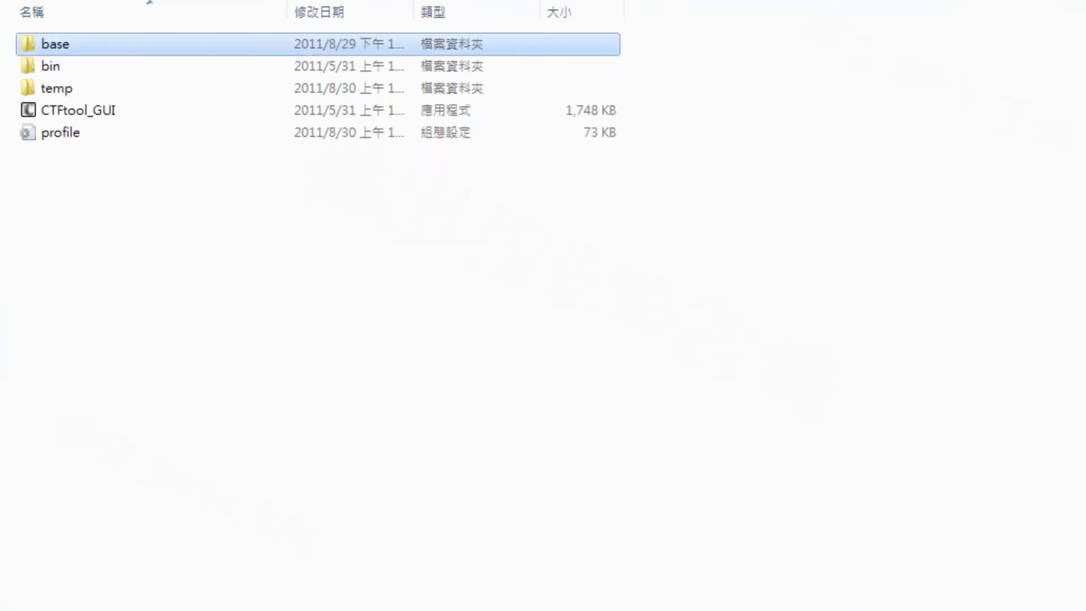
Step: Return to the module folder of the extracted android639 theme, beside the open 660 folder
{"action": "key", "text": "BackSpace"}
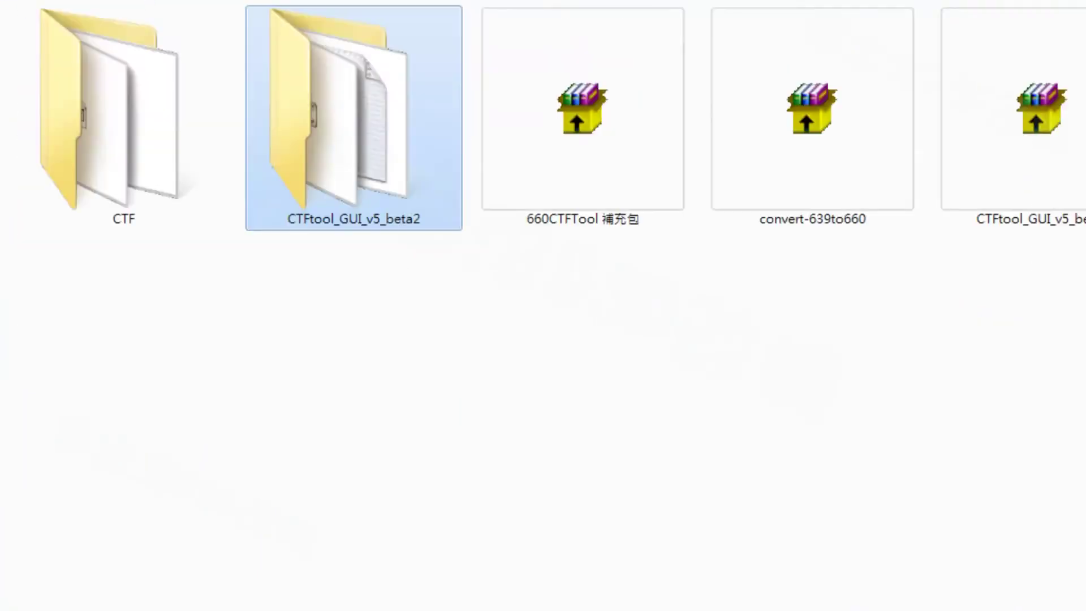
{"action": "double_click", "coordinate": [113, 100]}
{"action": "double_click", "coordinate": [63, 40]}
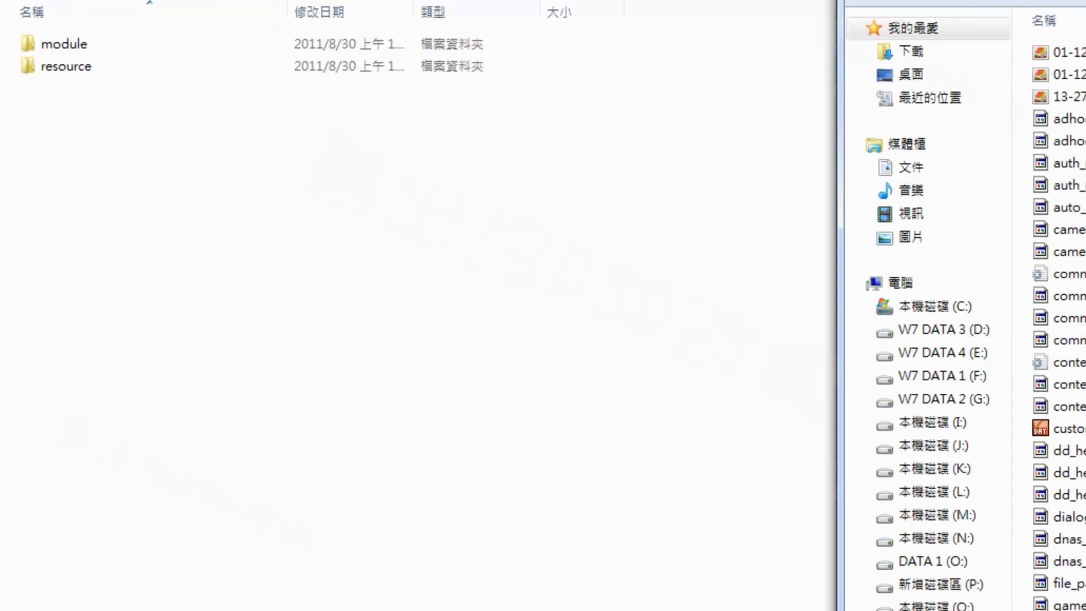
{"action": "double_click", "coordinate": [107, 40]}
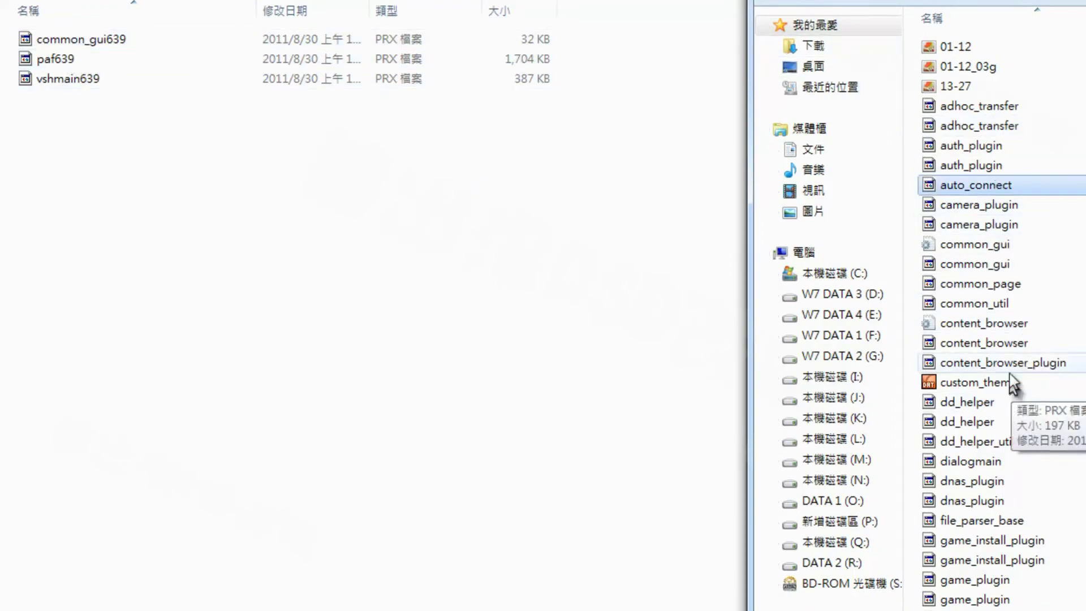
Step: Select the PRX versions of common_gui, paf and vshmain together in the 660 base folder
{"action": "left_click", "coordinate": [1068, 20]}
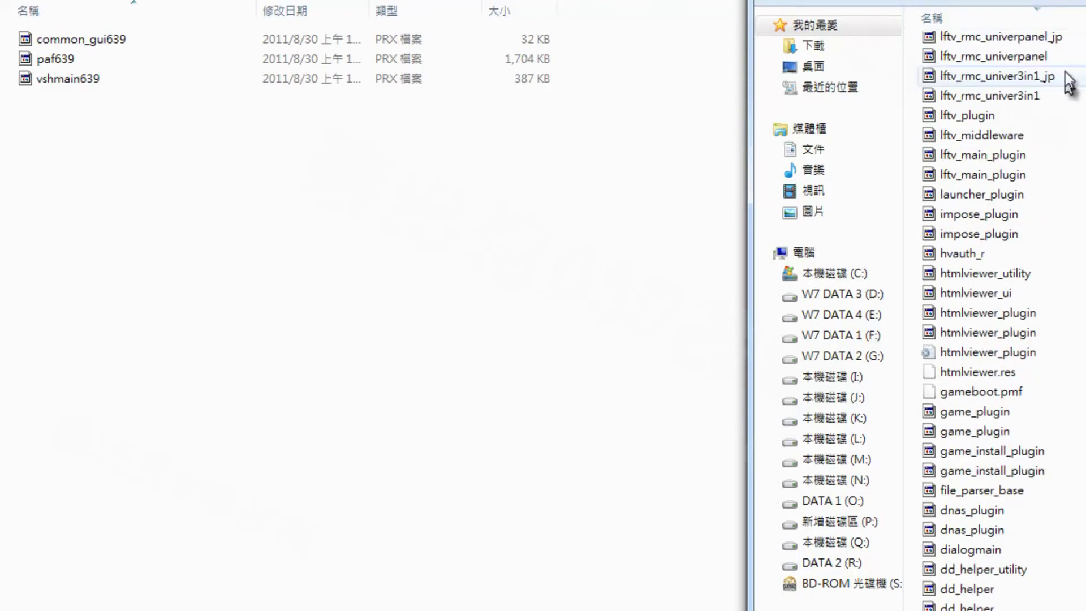
{"action": "left_click", "coordinate": [1073, 21]}
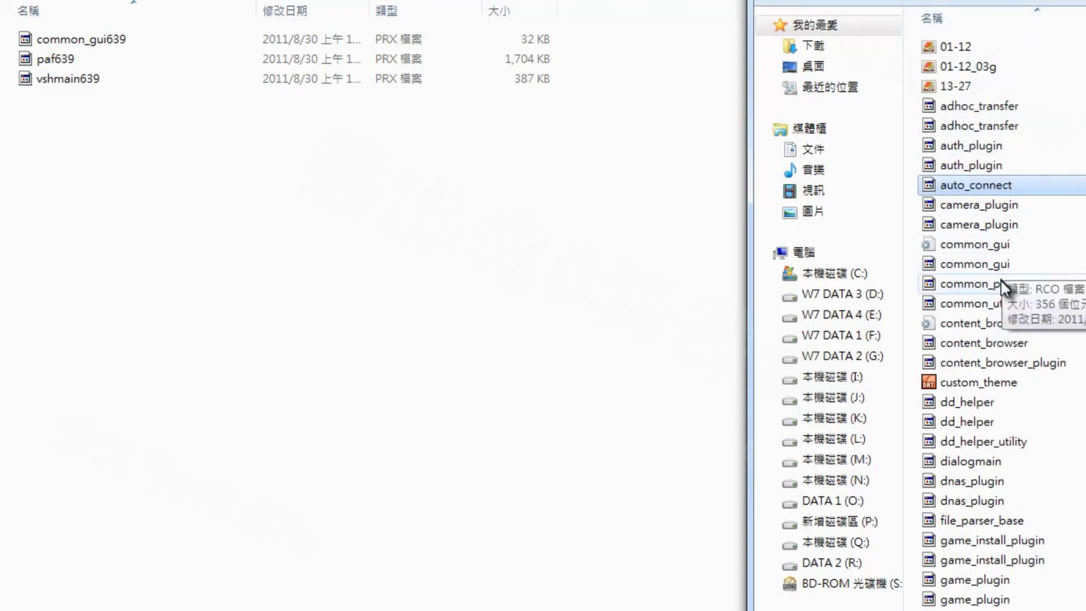
{"action": "left_click", "coordinate": [1002, 264]}
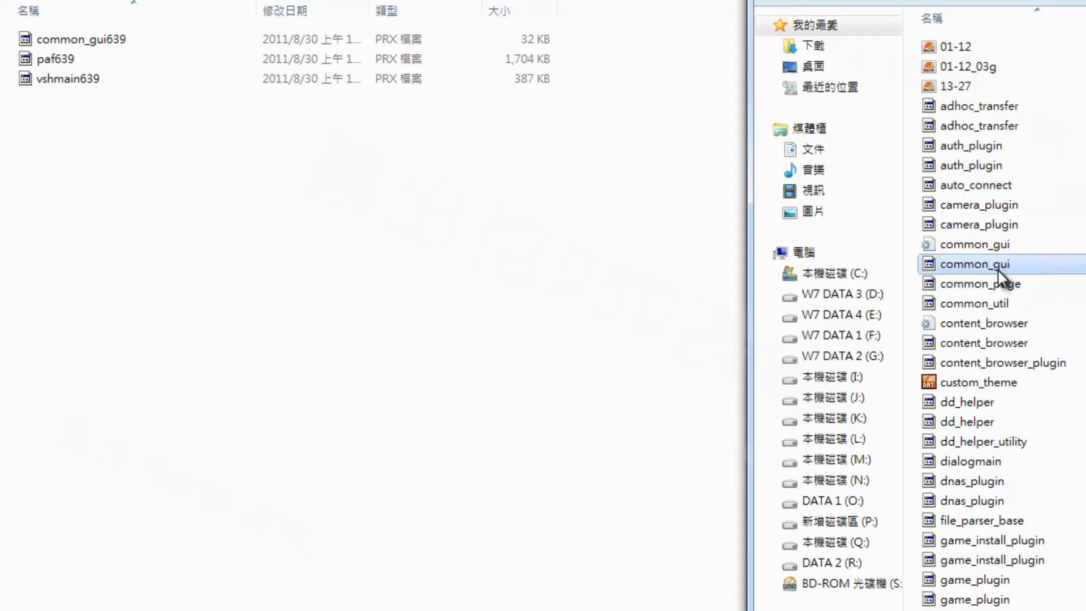
{"action": "right_click", "coordinate": [987, 273]}
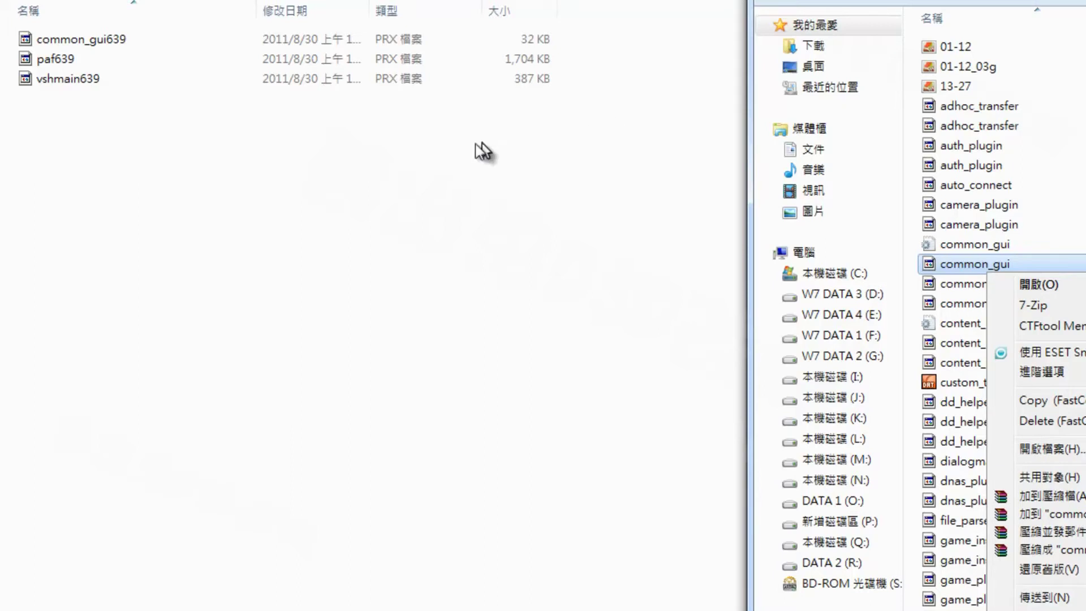
{"action": "key", "text": "Escape"}
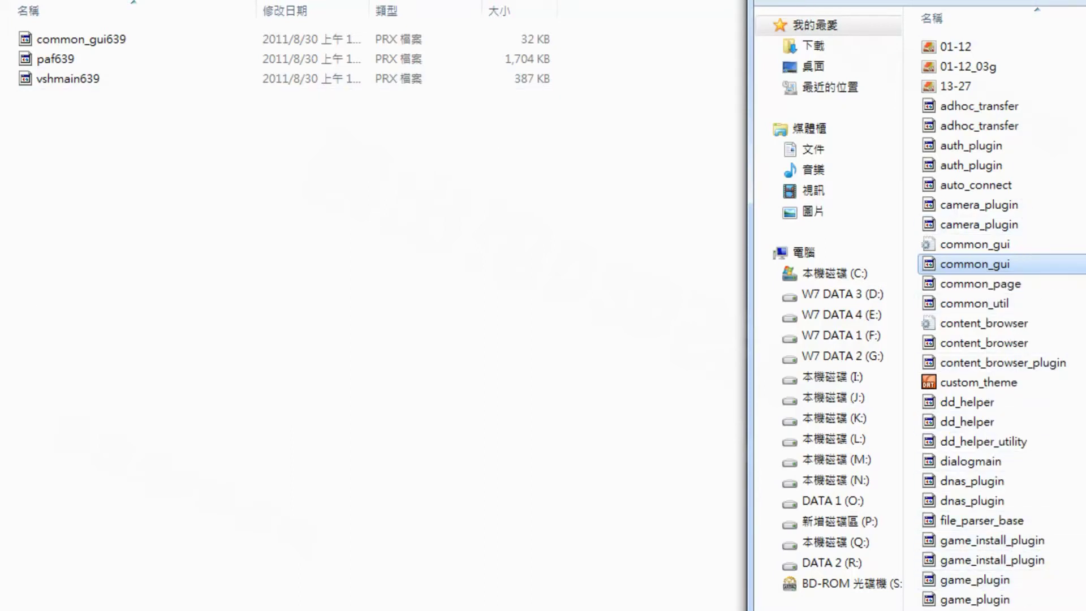
{"action": "scroll", "coordinate": [1002, 319], "scroll_direction": "down", "scroll_amount": 5}
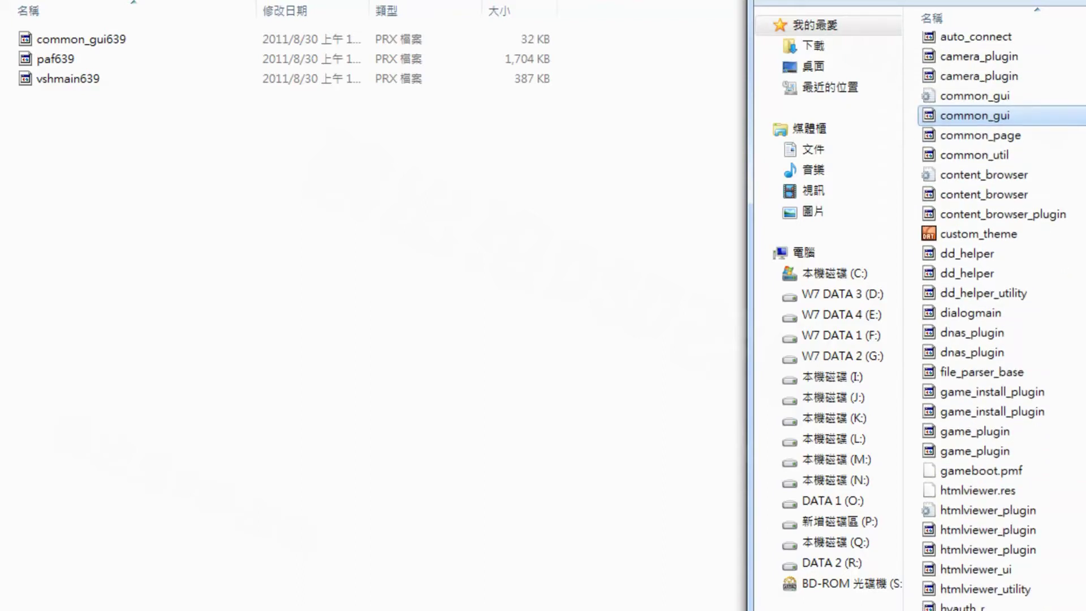
{"action": "scroll", "coordinate": [990, 237], "scroll_direction": "down", "scroll_amount": 1}
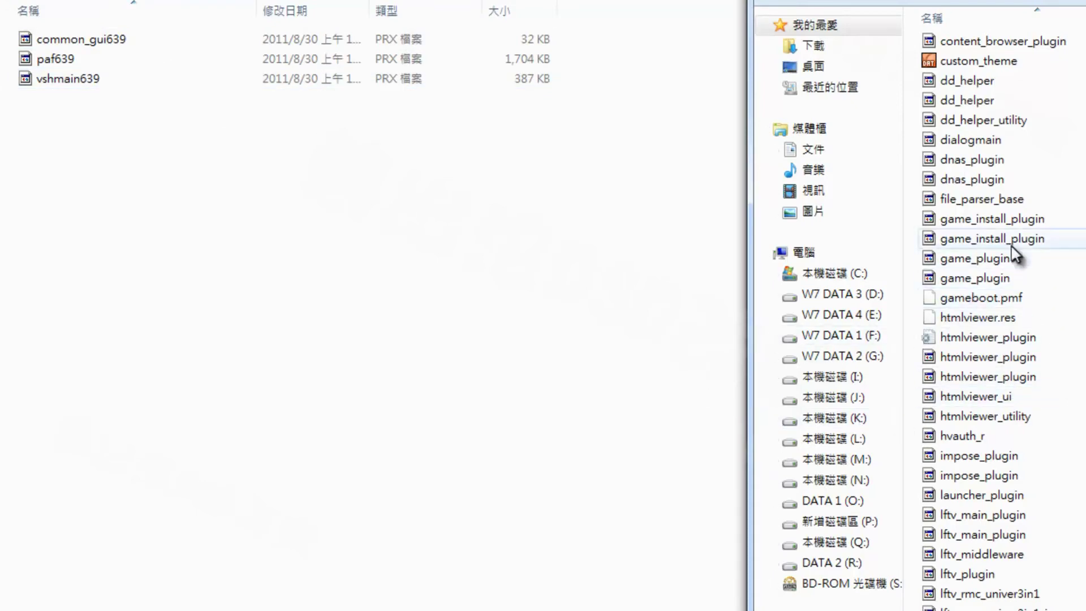
{"action": "scroll", "coordinate": [1027, 444], "scroll_direction": "down", "scroll_amount": 12}
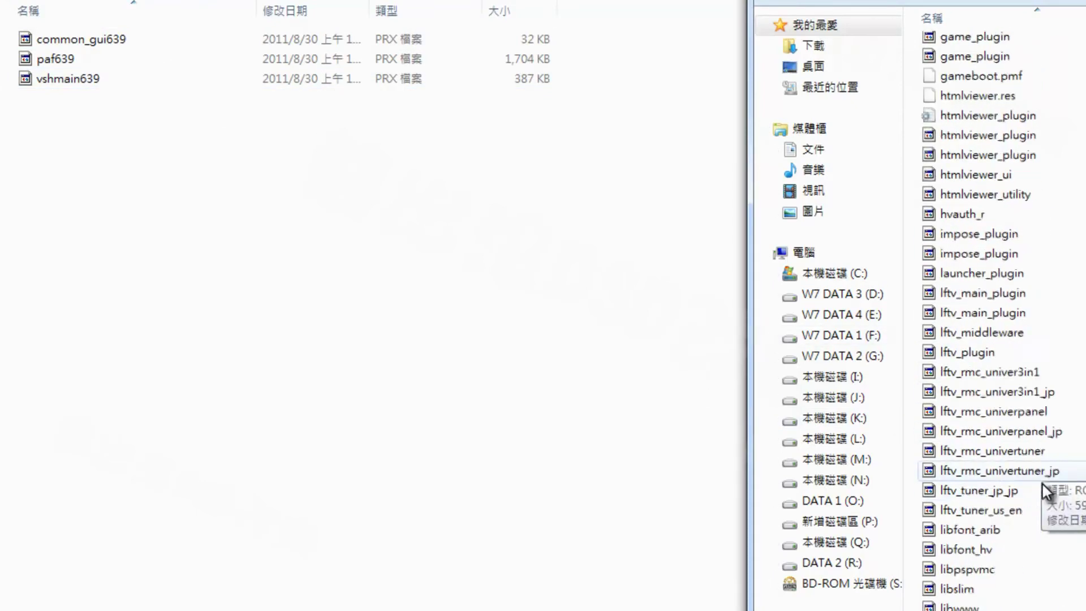
{"action": "scroll", "coordinate": [1027, 444], "scroll_direction": "down", "scroll_amount": 12}
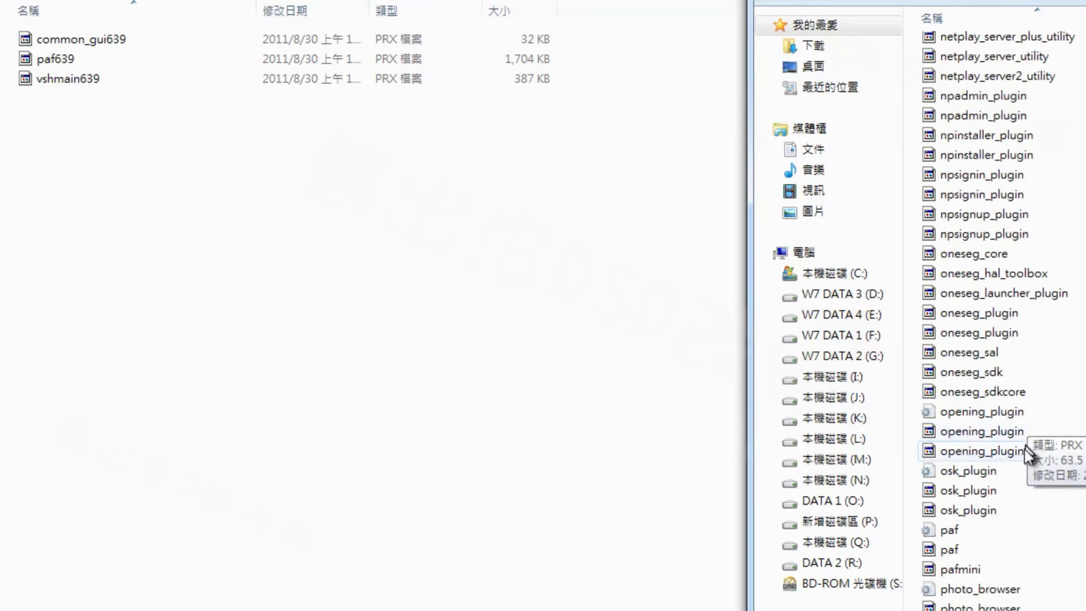
{"action": "left_click", "coordinate": [966, 552]}
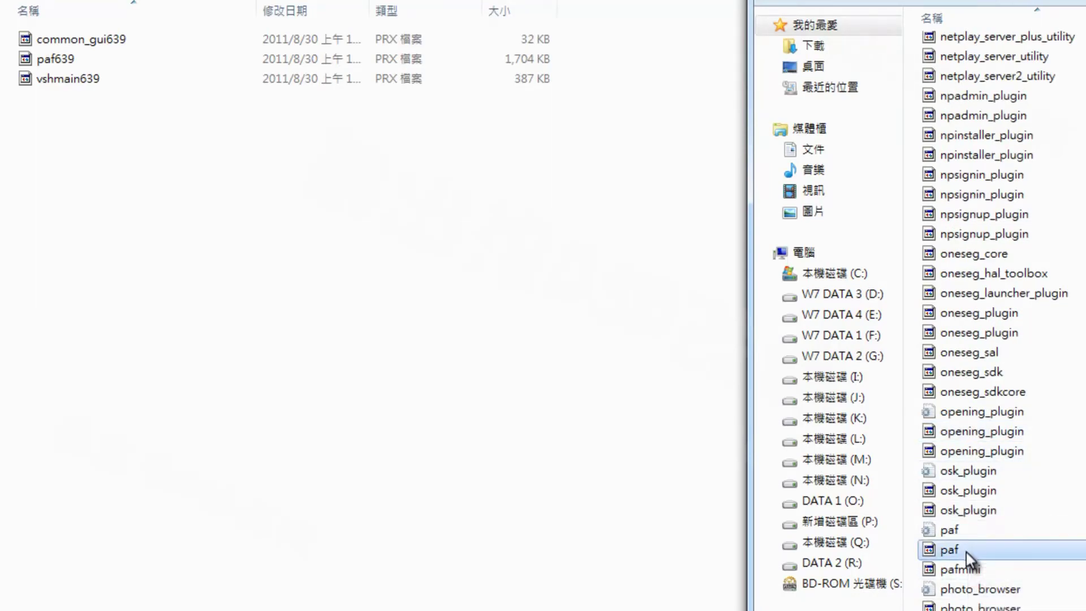
{"action": "scroll", "coordinate": [999, 532], "scroll_direction": "down", "scroll_amount": 3}
{"action": "scroll", "coordinate": [999, 532], "scroll_direction": "down", "scroll_amount": 2}
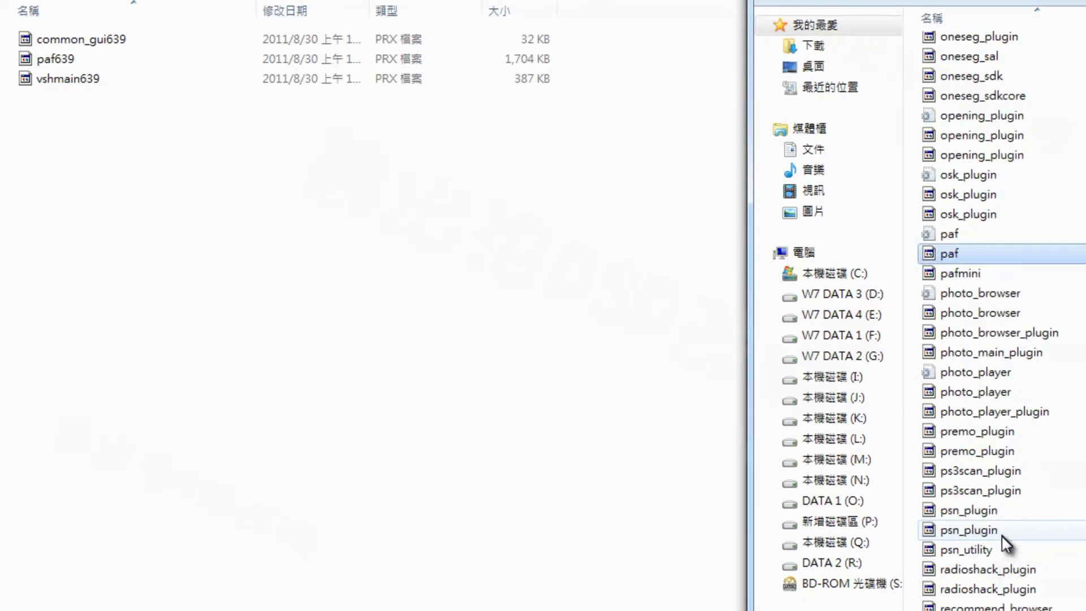
{"action": "scroll", "coordinate": [1006, 547], "scroll_direction": "down", "scroll_amount": 2}
{"action": "scroll", "coordinate": [1026, 558], "scroll_direction": "down", "scroll_amount": 11}
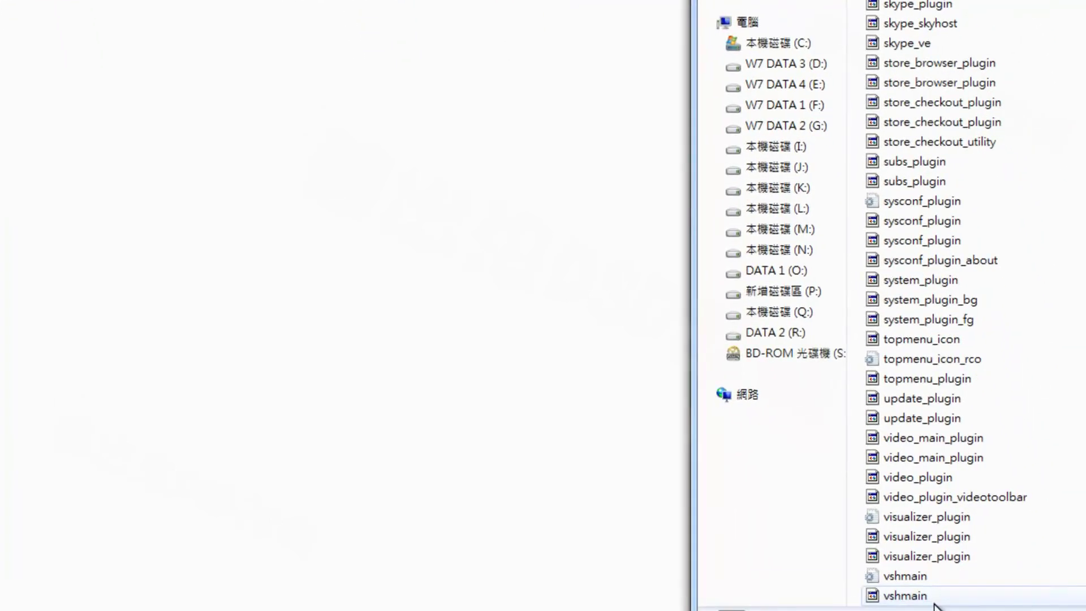
{"action": "left_click", "coordinate": [933, 603]}
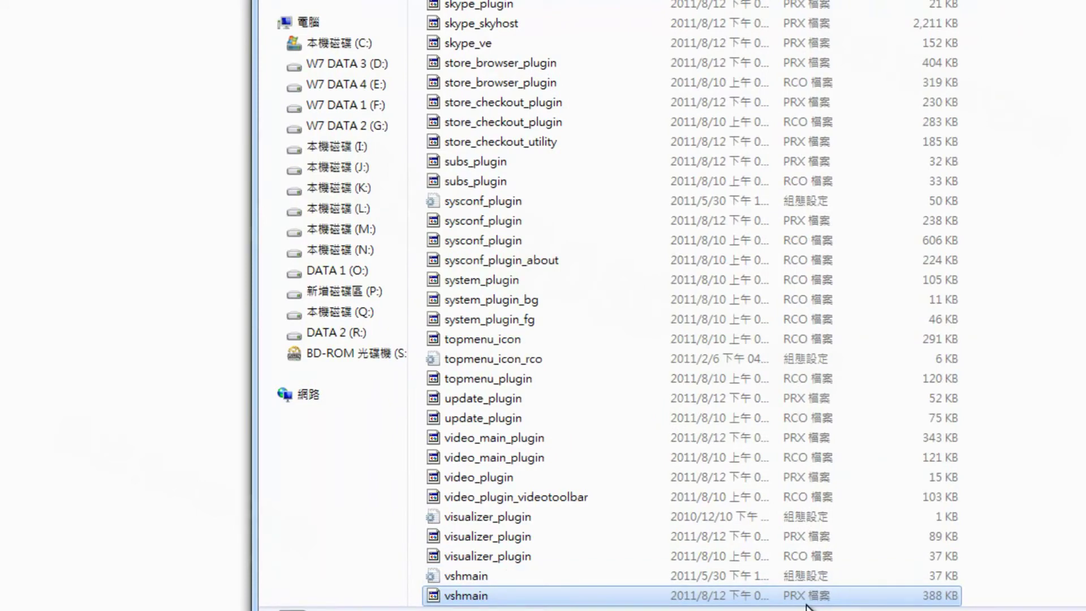
Step: Copy the three selected 660 PRX files into the module folder of the extracted android639 theme
{"action": "scroll", "coordinate": [794, 439], "scroll_direction": "up", "scroll_amount": 16}
{"action": "key", "text": "p"}
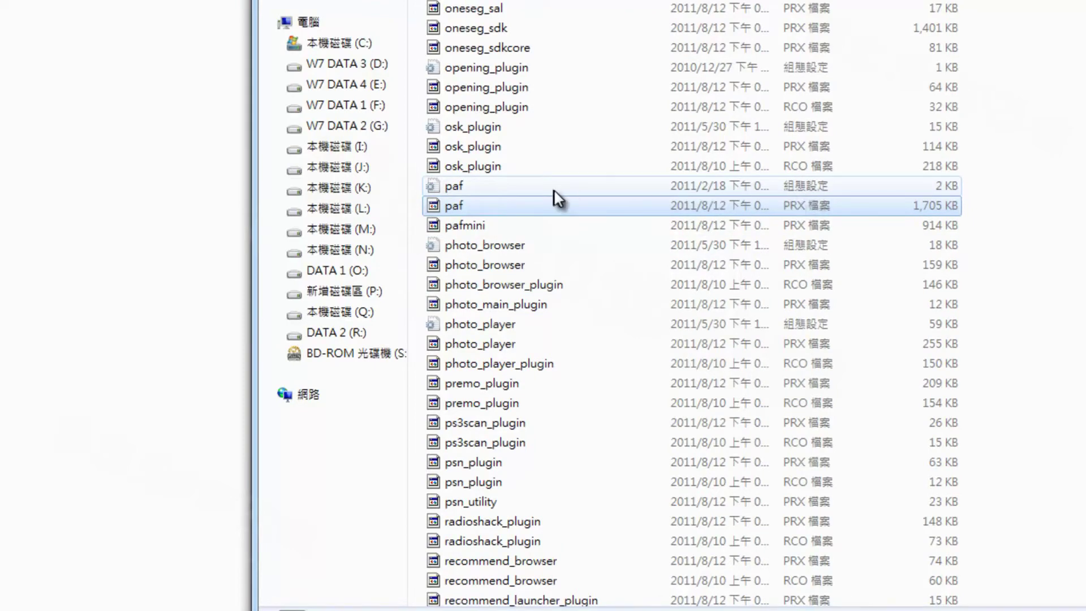
{"action": "scroll", "coordinate": [815, 215], "scroll_direction": "up", "scroll_amount": 10}
{"action": "scroll", "coordinate": [802, 39], "scroll_direction": "up", "scroll_amount": 20}
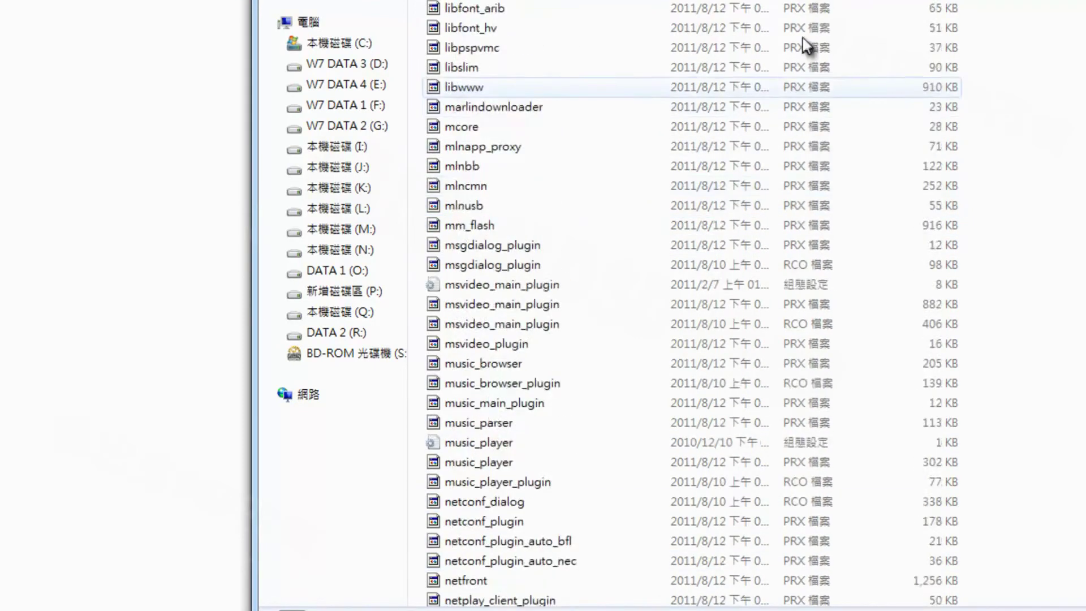
{"action": "left_click", "coordinate": [727, 32]}
{"action": "right_click", "coordinate": [624, 38]}
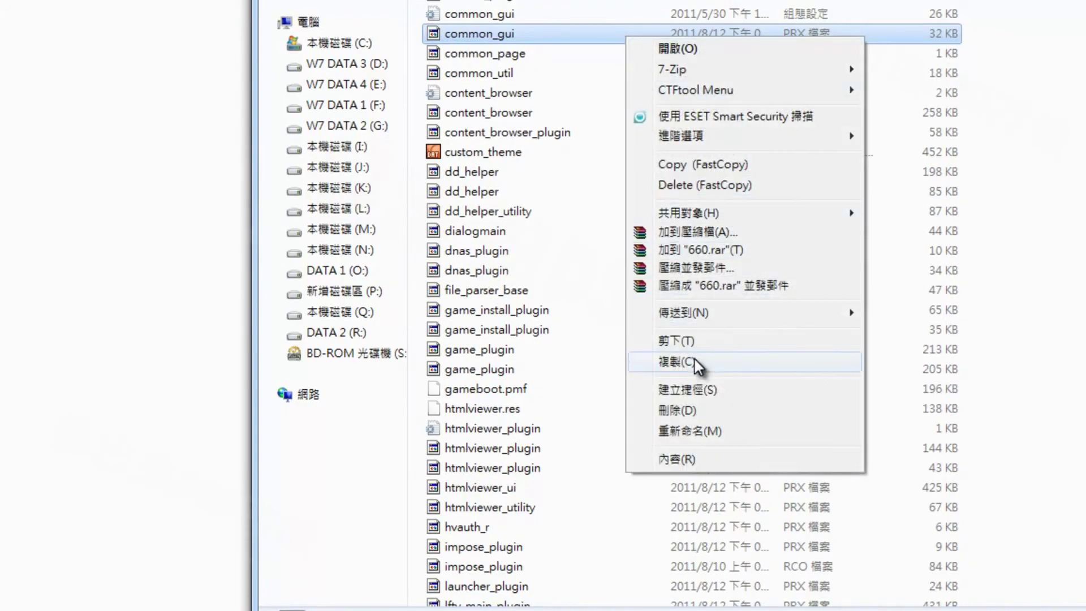
{"action": "left_click", "coordinate": [693, 362]}
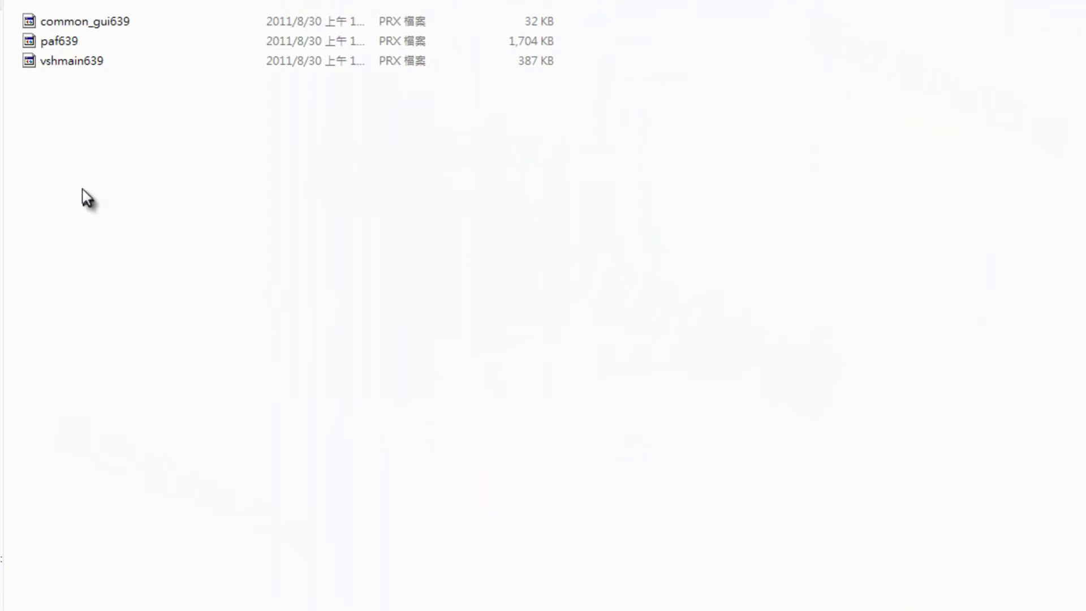
{"action": "right_click", "coordinate": [178, 187]}
{"action": "left_click", "coordinate": [244, 339]}
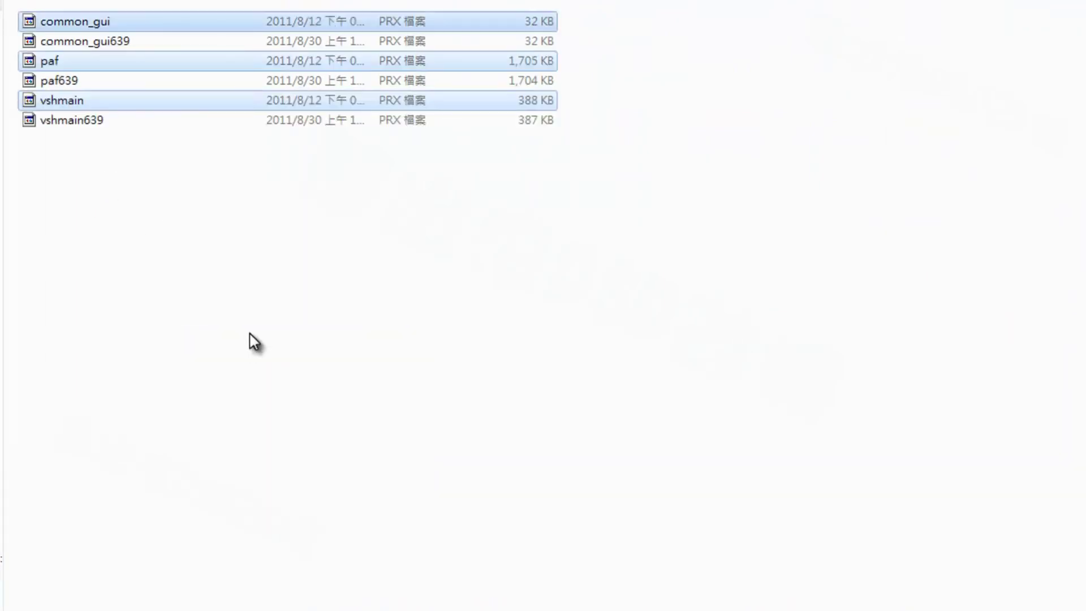
{"action": "left_click", "coordinate": [187, 243]}
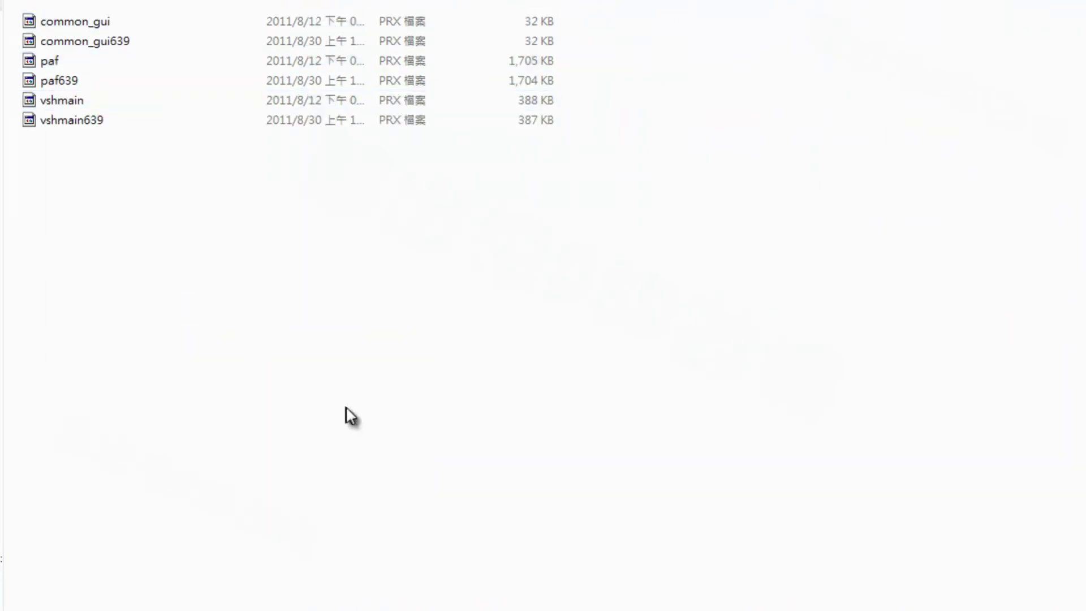
Step: Return to the main tutorial folder and extract the convert-639to660 self-extracting archive to its default destination
{"action": "key", "text": "BackSpace"}
{"action": "key", "text": "BackSpace"}
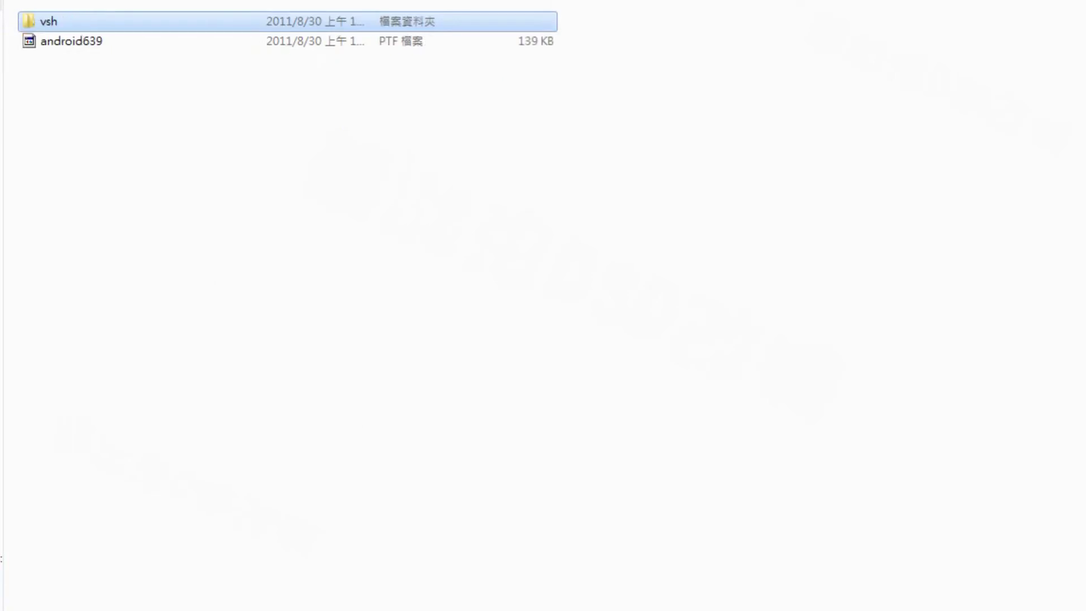
{"action": "key", "text": "BackSpace"}
{"action": "key", "text": "BackSpace"}
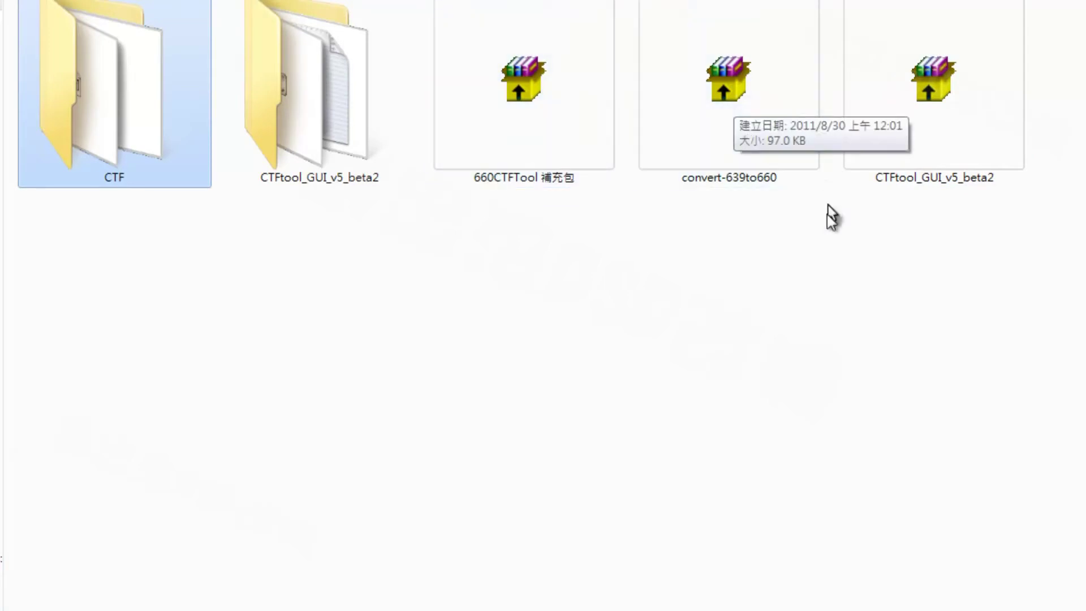
{"action": "right_click", "coordinate": [721, 152]}
{"action": "key", "text": "Escape"}
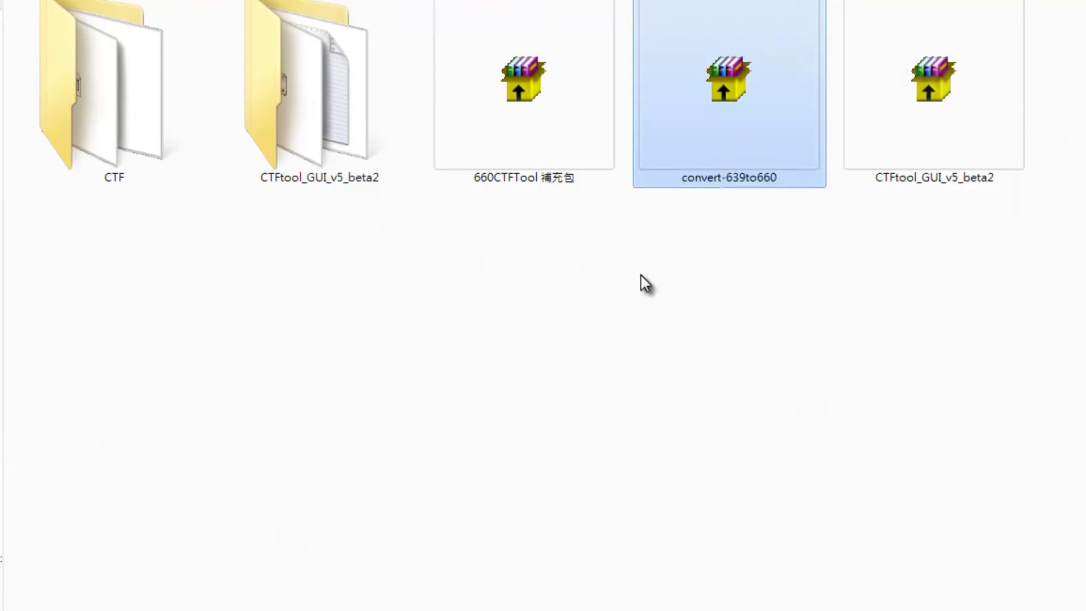
{"action": "left_click", "coordinate": [640, 276]}
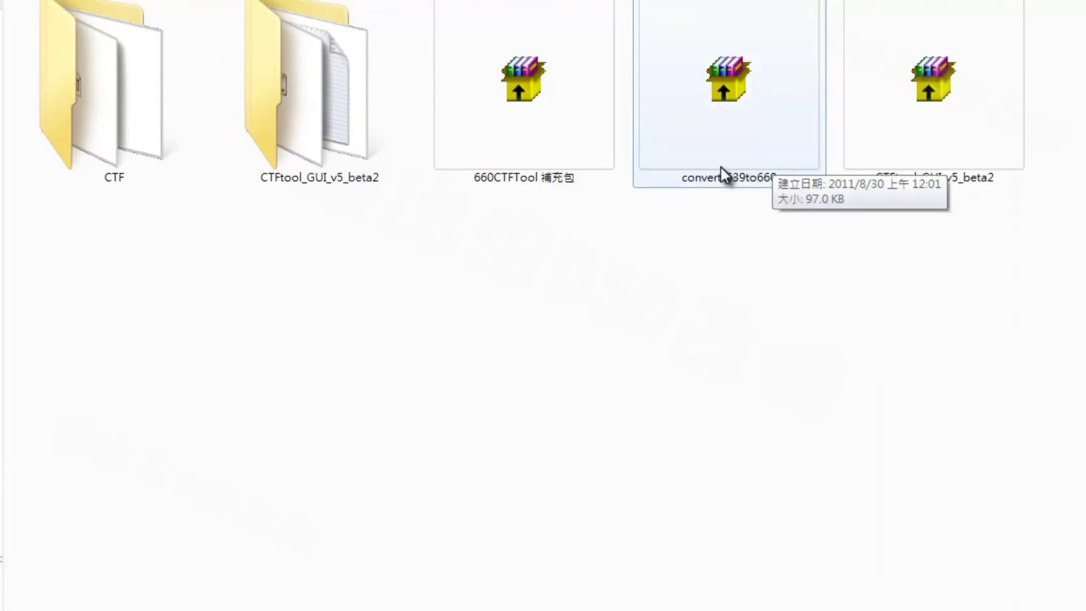
{"action": "double_click", "coordinate": [728, 155]}
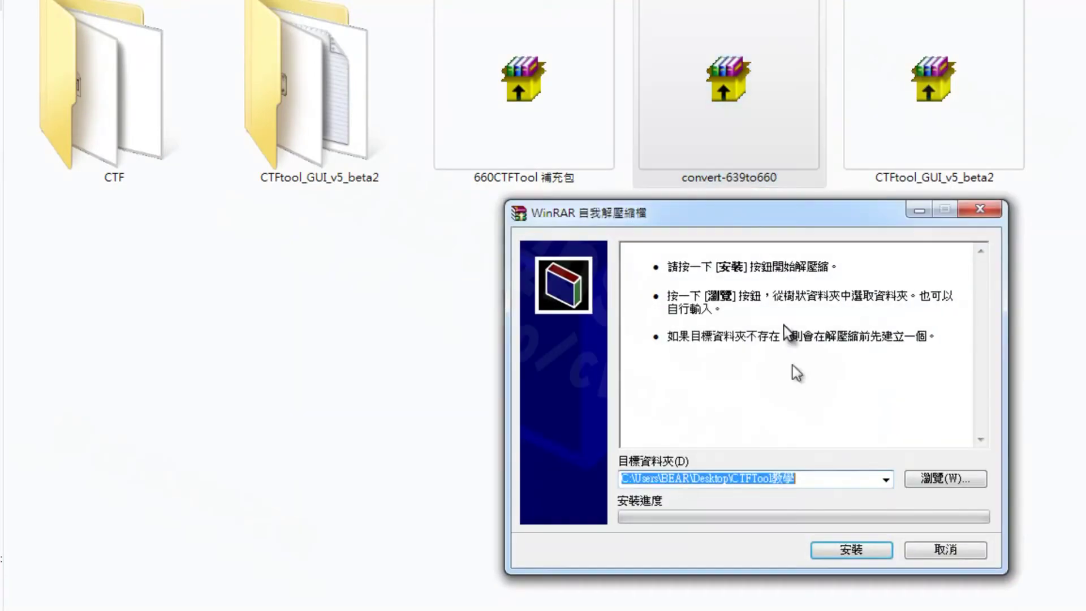
{"action": "left_click", "coordinate": [847, 553]}
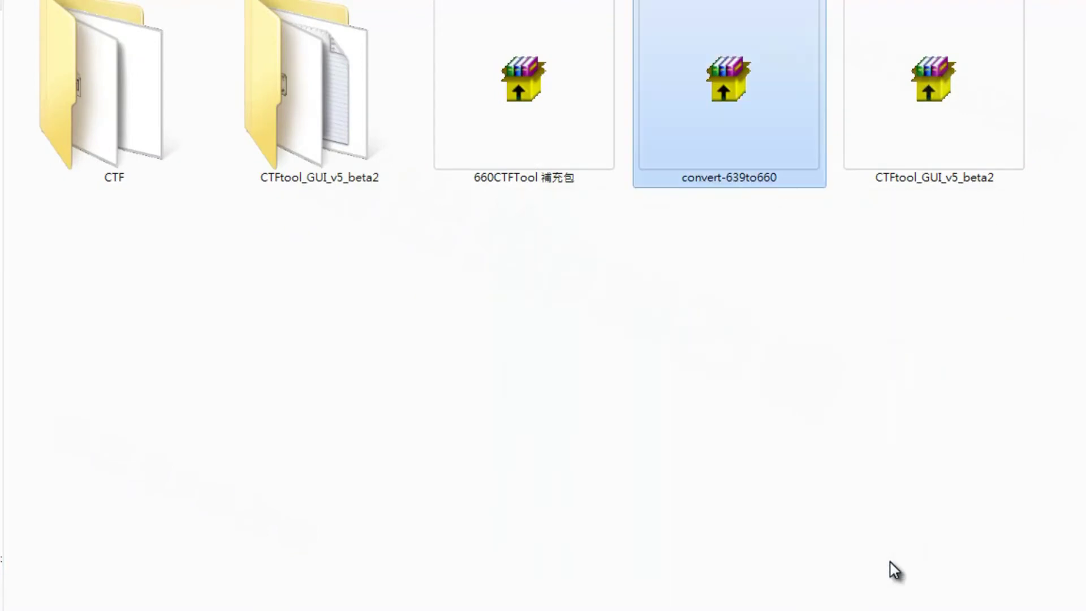
Step: Open the extracted scramble folder and copy all four files in it, including convert-639to660 and the scramble application
{"action": "left_click", "coordinate": [552, 139]}
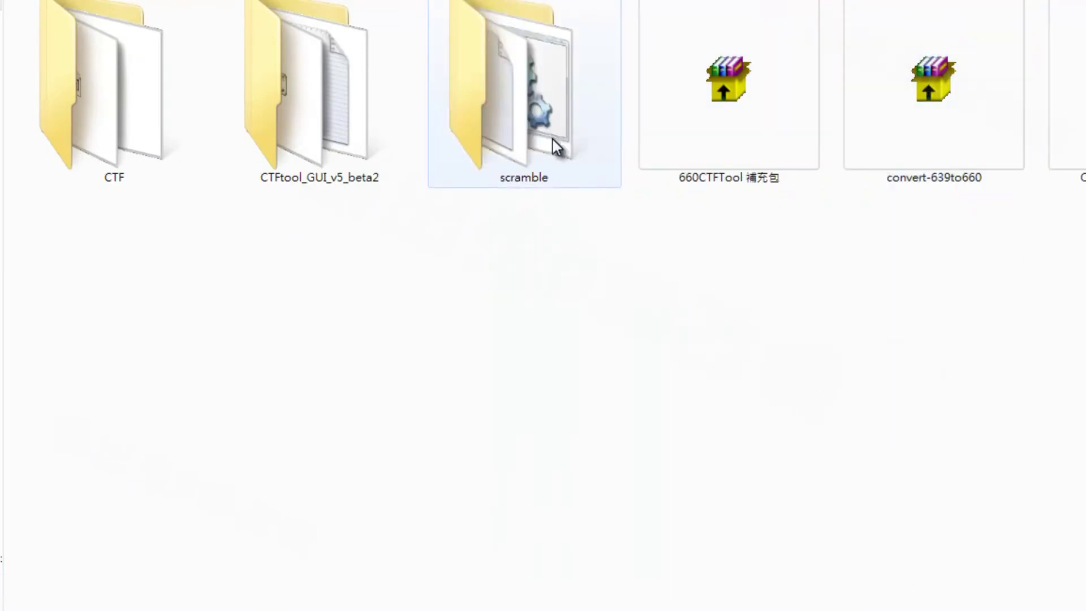
{"action": "double_click", "coordinate": [538, 117]}
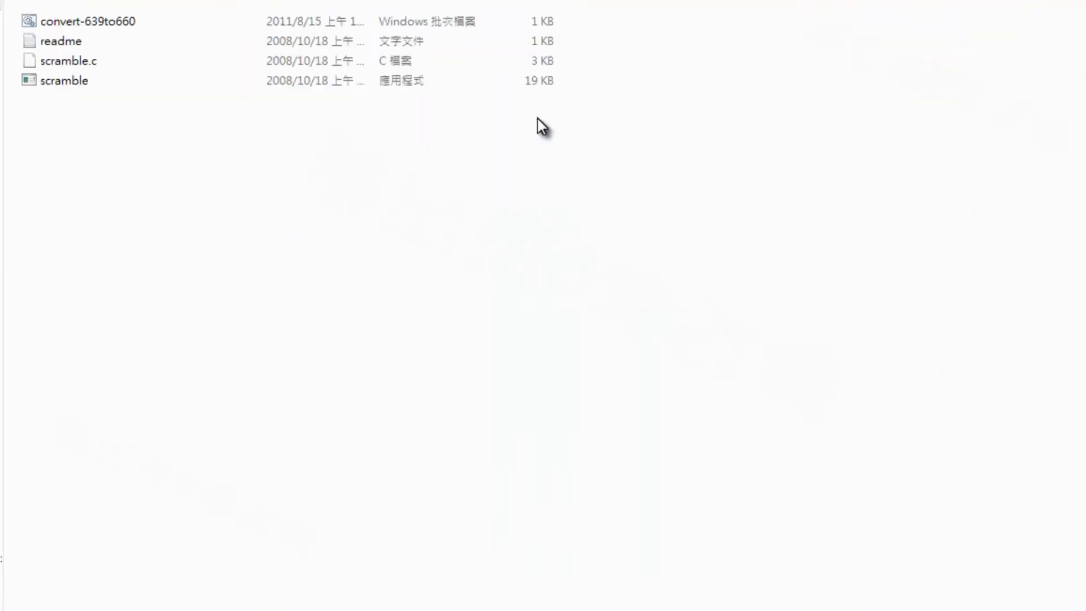
{"action": "left_click_drag", "start_coordinate": [262, 171], "coordinate": [49, 20]}
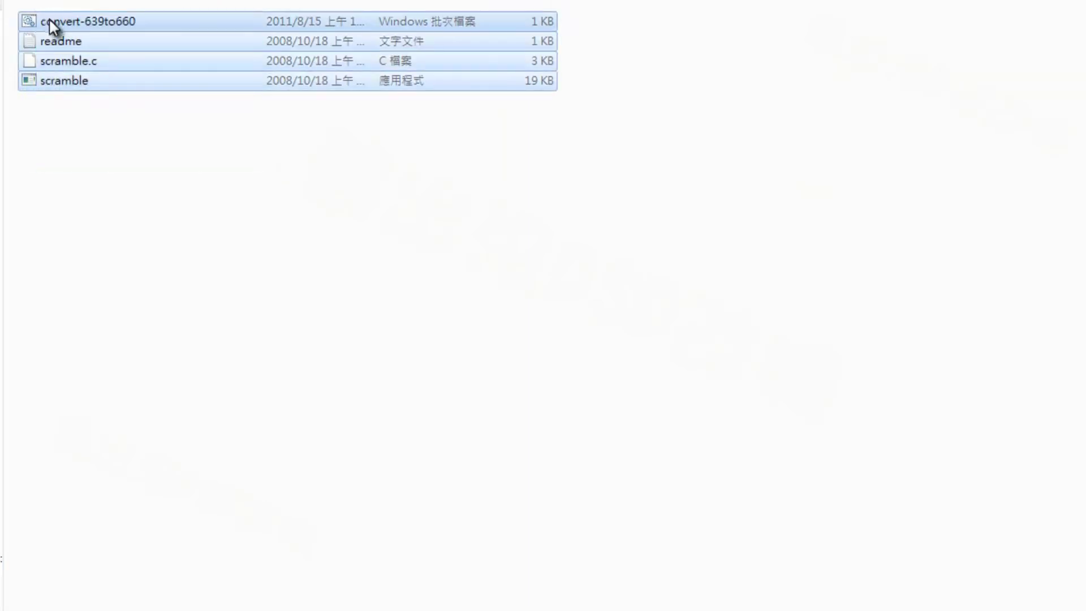
{"action": "right_click", "coordinate": [50, 19]}
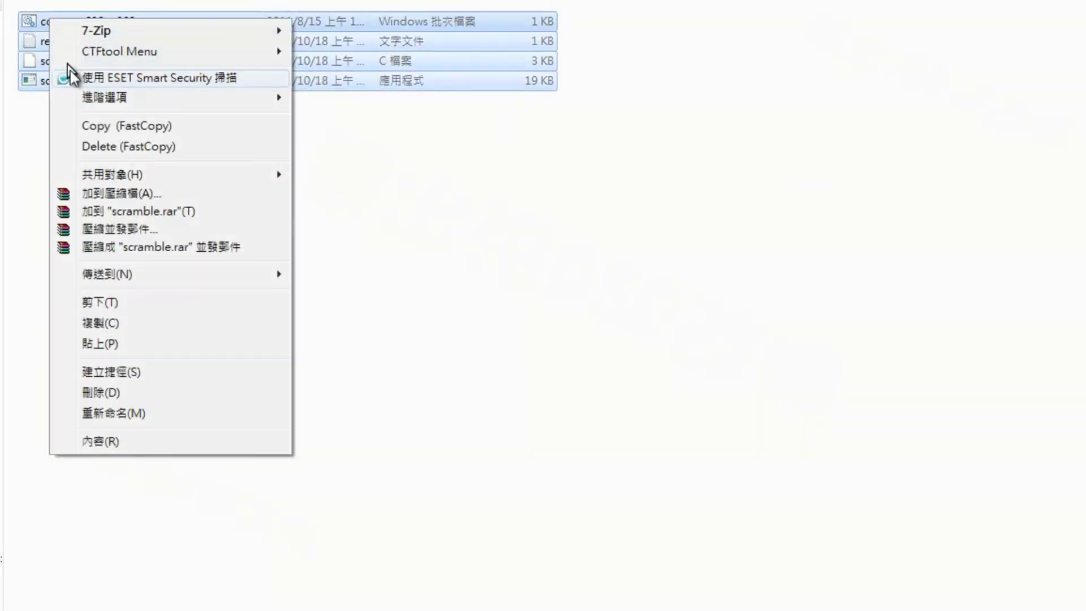
{"action": "left_click", "coordinate": [145, 325]}
Step: Paste the copied conversion files into the module folder of the android639 theme inside the CTF folder
{"action": "key", "text": "BackSpace"}
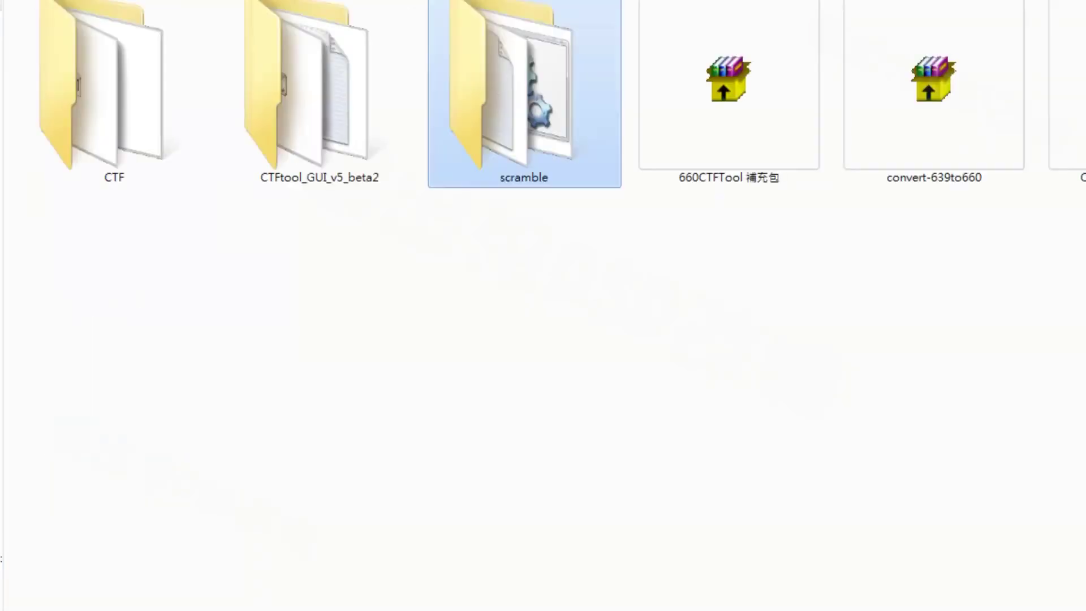
{"action": "double_click", "coordinate": [93, 108]}
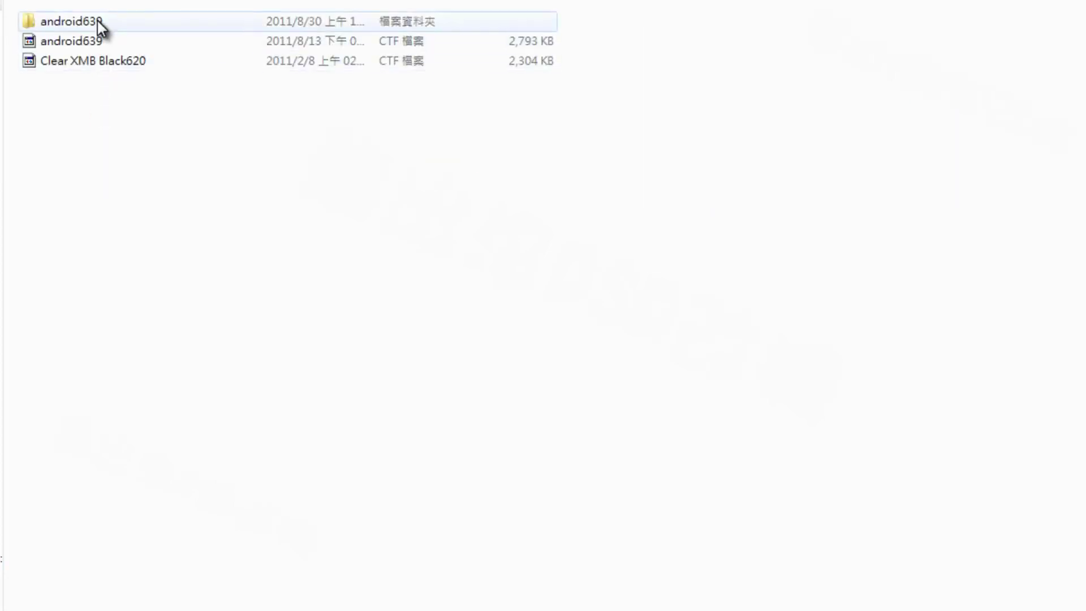
{"action": "double_click", "coordinate": [97, 21]}
{"action": "double_click", "coordinate": [87, 22]}
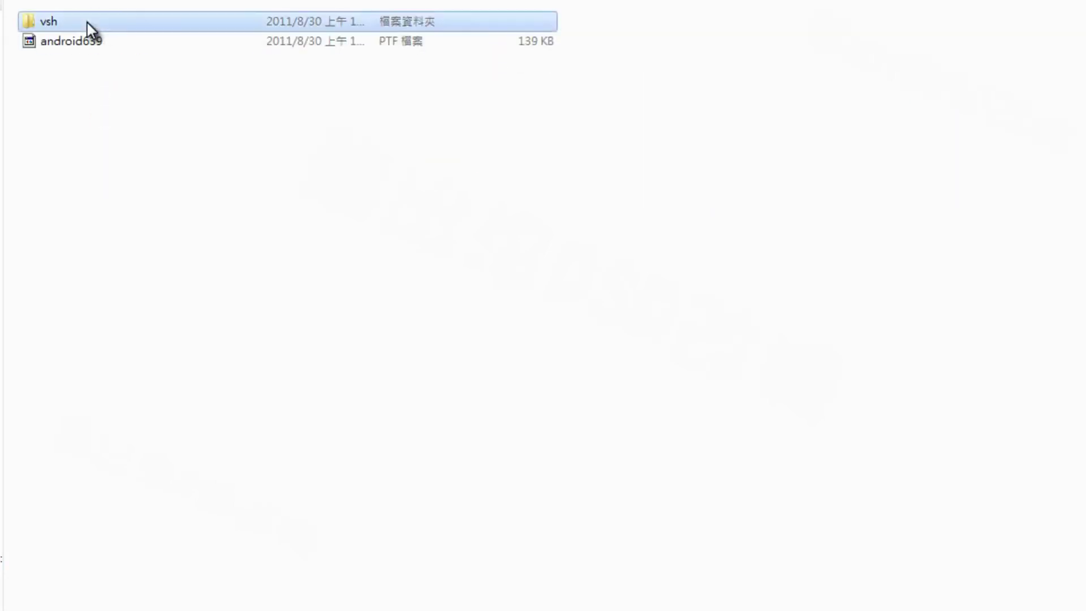
{"action": "left_click", "coordinate": [90, 28]}
{"action": "double_click", "coordinate": [90, 28]}
{"action": "right_click", "coordinate": [134, 215]}
{"action": "left_click", "coordinate": [205, 373]}
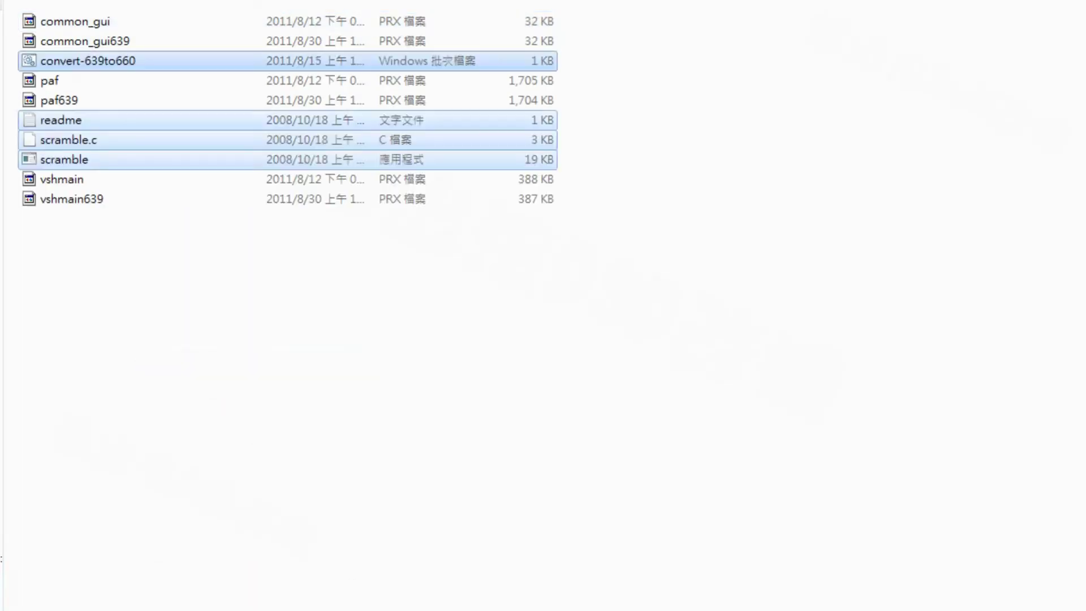
{"action": "left_click", "coordinate": [386, 515]}
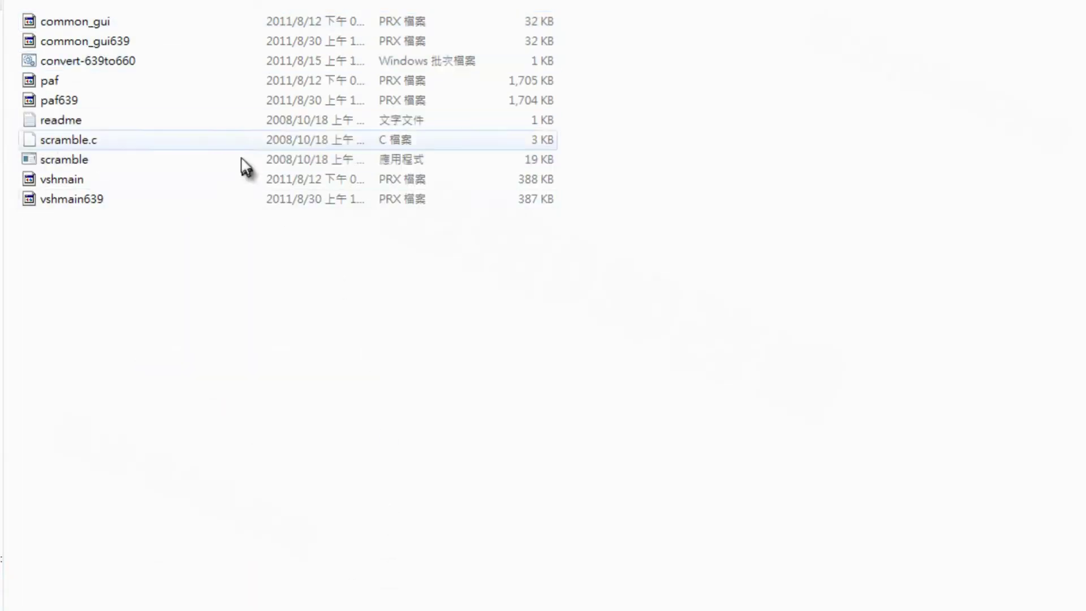
Step: Run the convert-639to660 batch file in the theme's module folder
{"action": "double_click", "coordinate": [127, 63]}
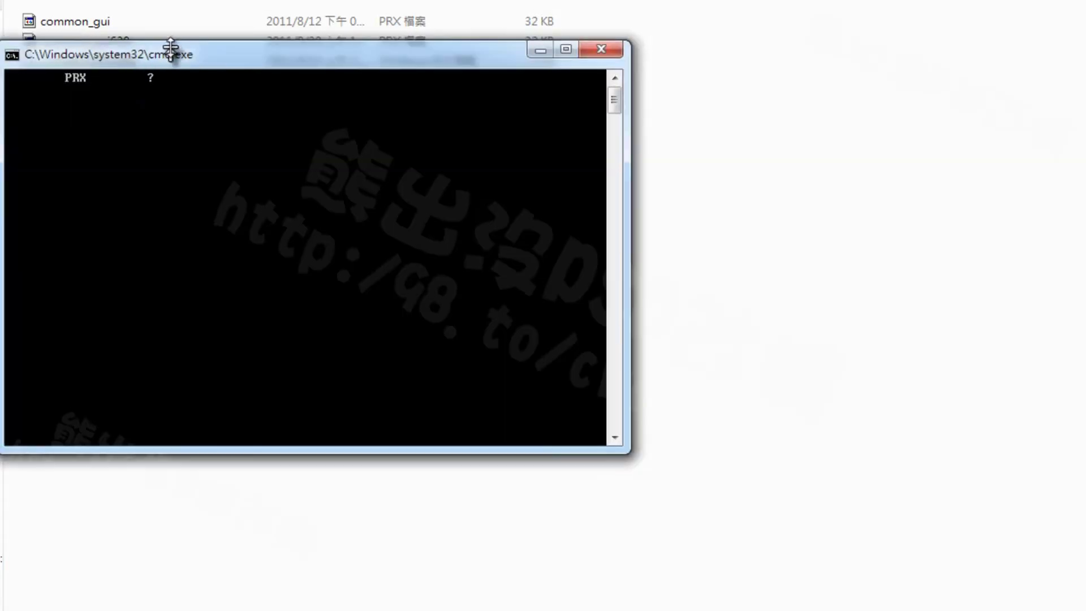
Step: Enter common_gui as the PRX module in the running conversion batch, convert it, and close the finished console
{"action": "left_click_drag", "start_coordinate": [179, 49], "coordinate": [203, 264]}
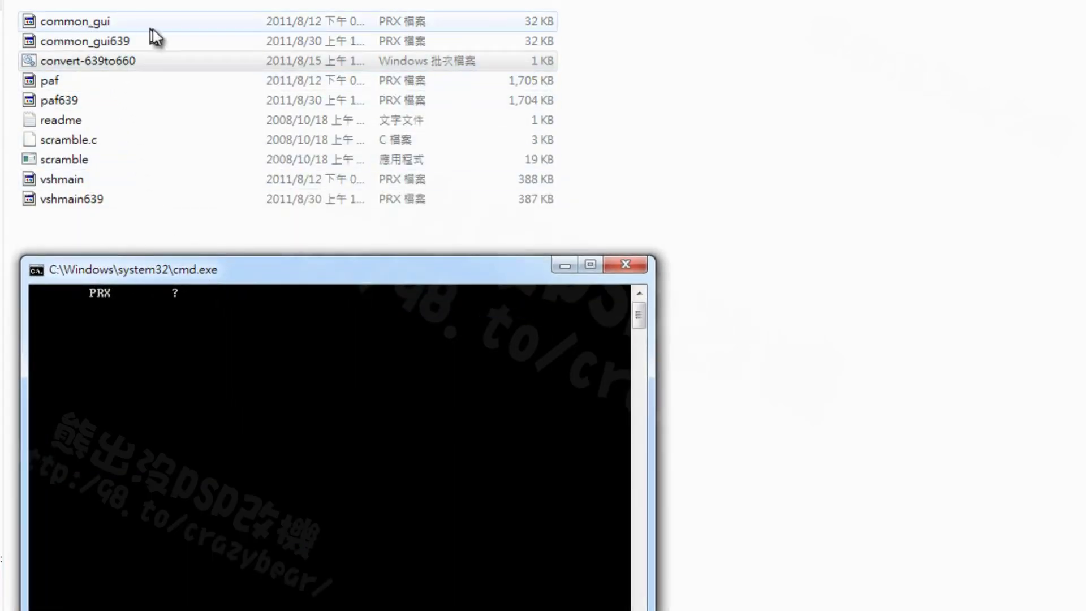
{"action": "left_click", "coordinate": [171, 38]}
{"action": "left_click", "coordinate": [178, 26]}
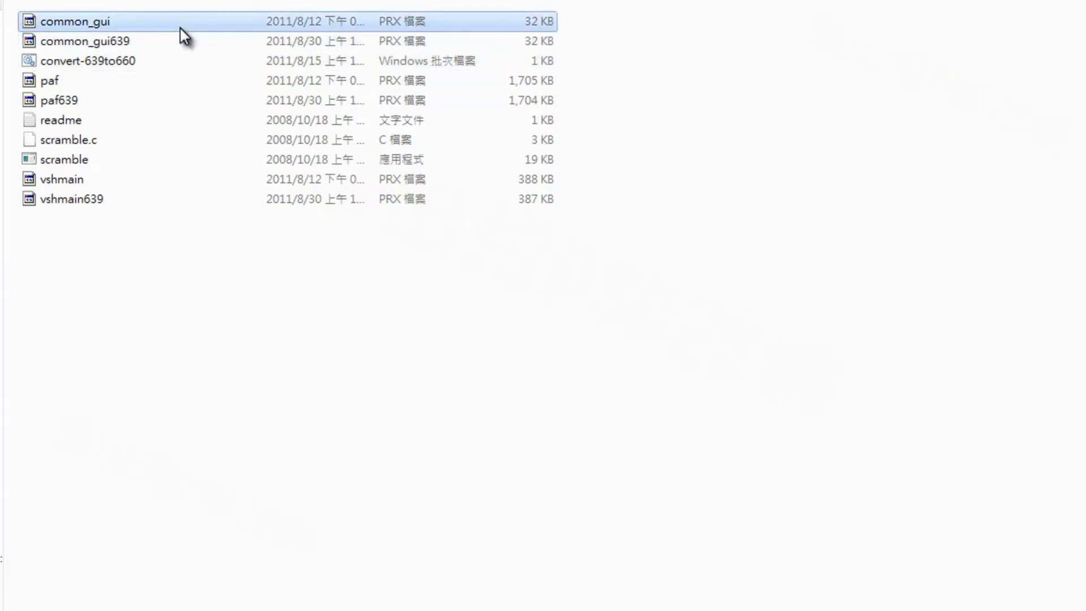
{"action": "left_click", "coordinate": [125, 80]}
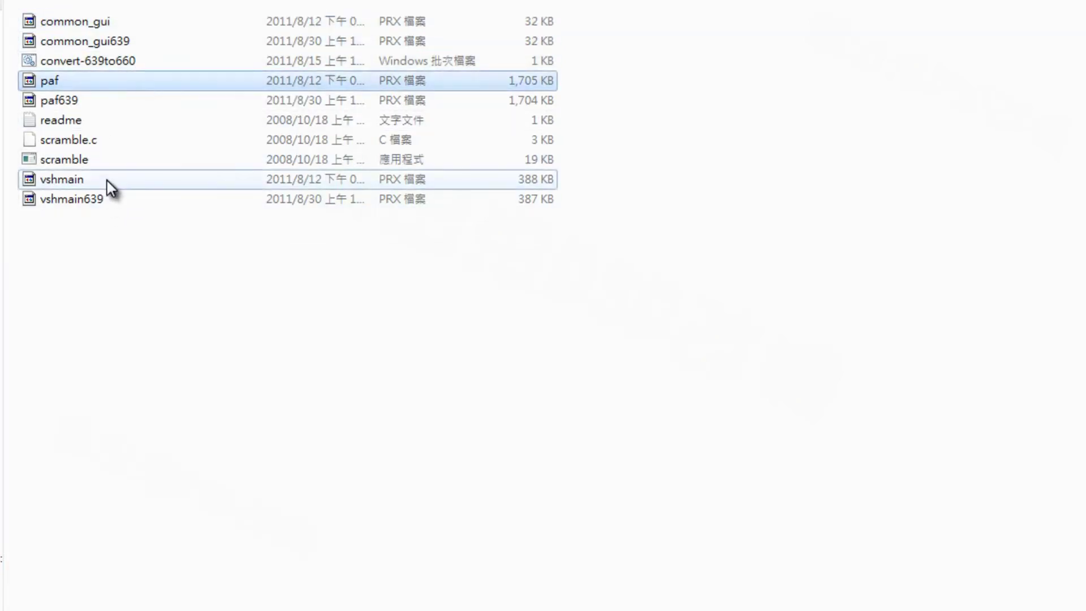
{"action": "left_click", "coordinate": [107, 180]}
{"action": "key", "text": "alt+Tab"}
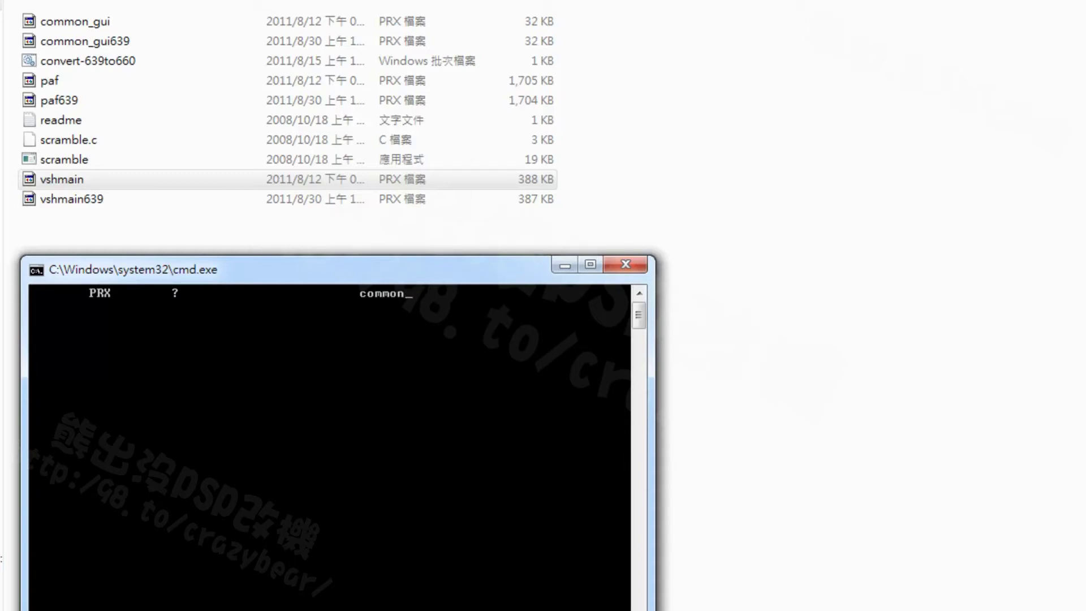
{"action": "type", "text": "gui"}
{"action": "key", "text": "Return"}
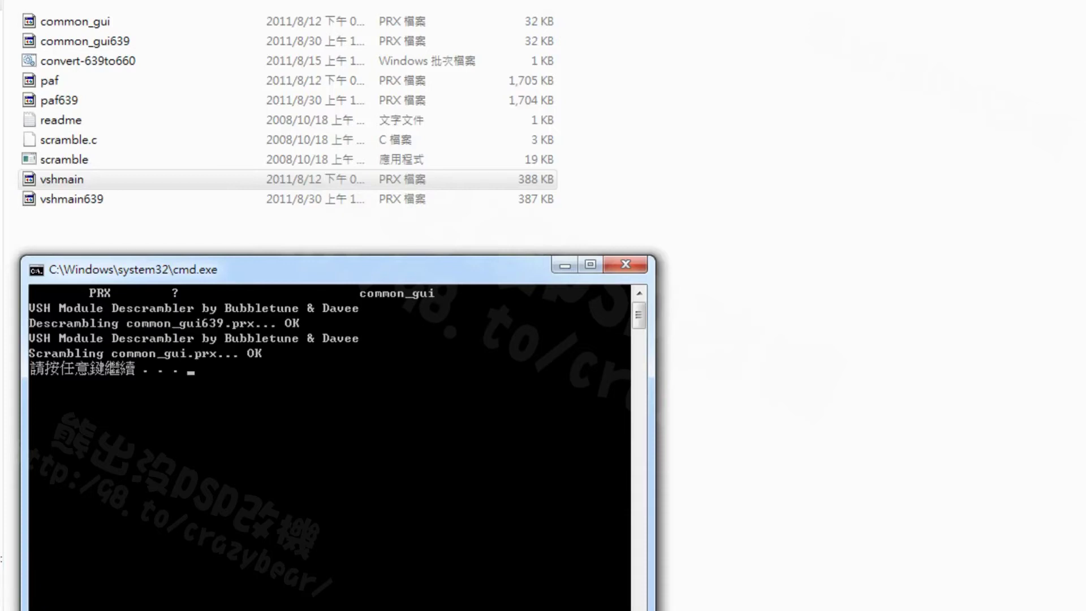
{"action": "key", "text": "Return"}
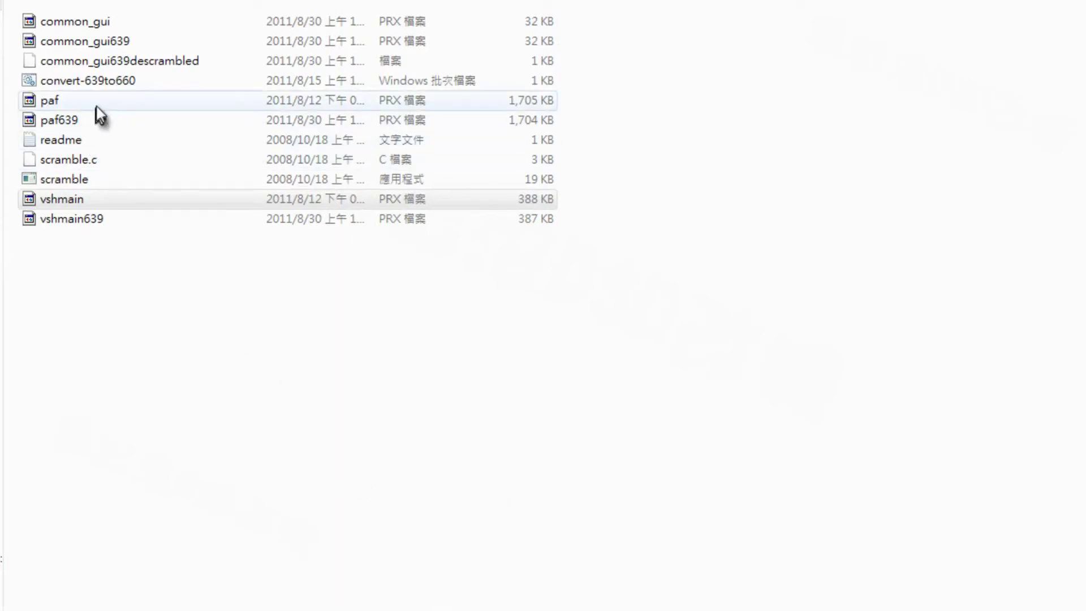
Step: Run the convert-639to660 batch again for the paf module and close the finished console
{"action": "left_click", "coordinate": [114, 85]}
{"action": "double_click", "coordinate": [116, 90]}
{"action": "left_click_drag", "start_coordinate": [183, 71], "coordinate": [179, 254]}
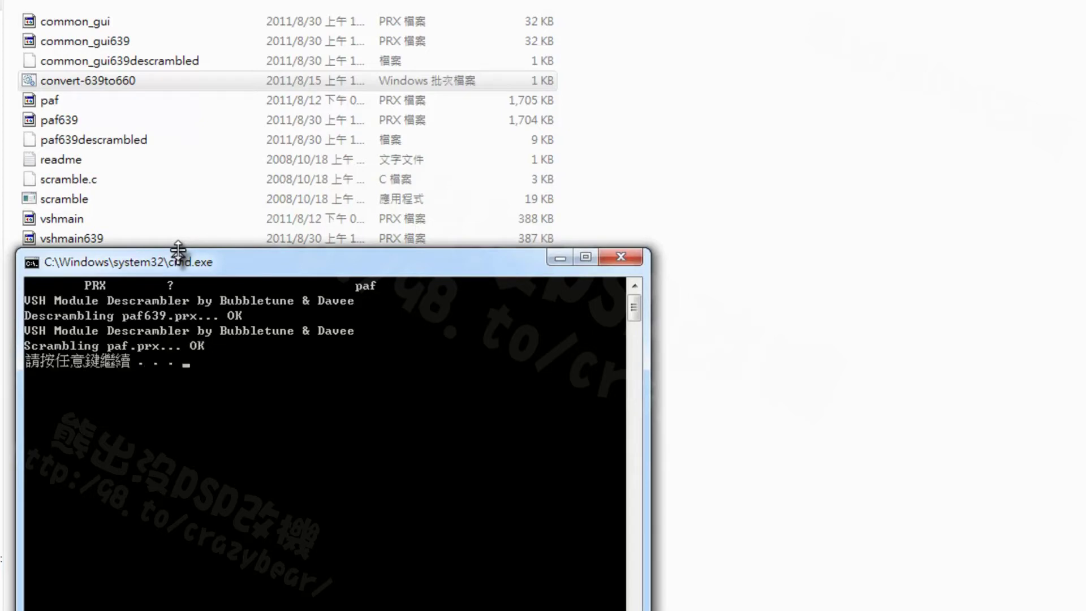
{"action": "key", "text": "Return"}
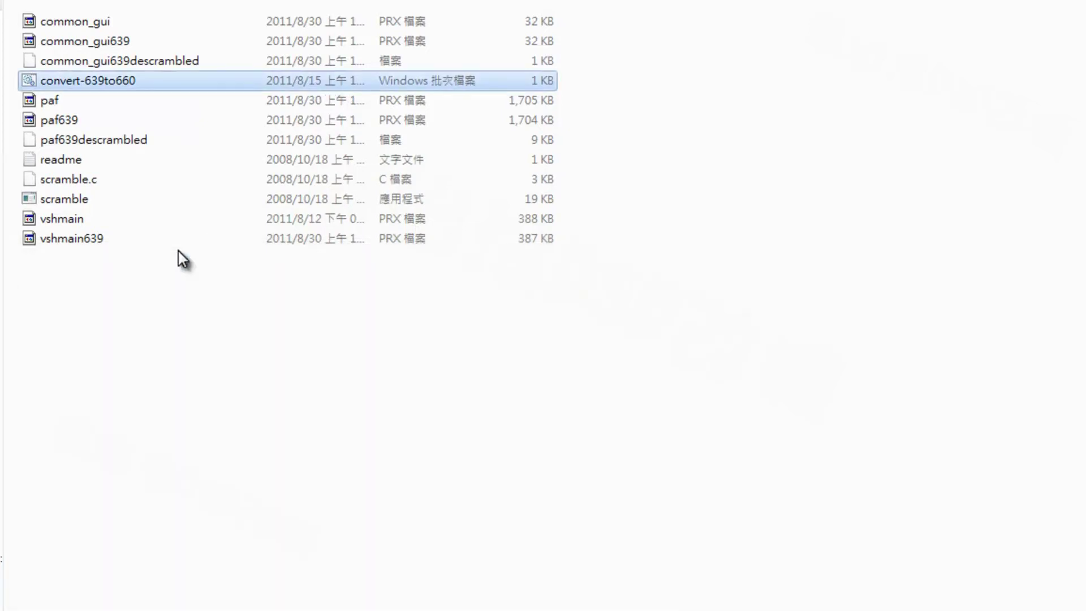
Step: Run the convert-639to660 batch once more for the vshmain module and close its console
{"action": "left_click", "coordinate": [62, 220]}
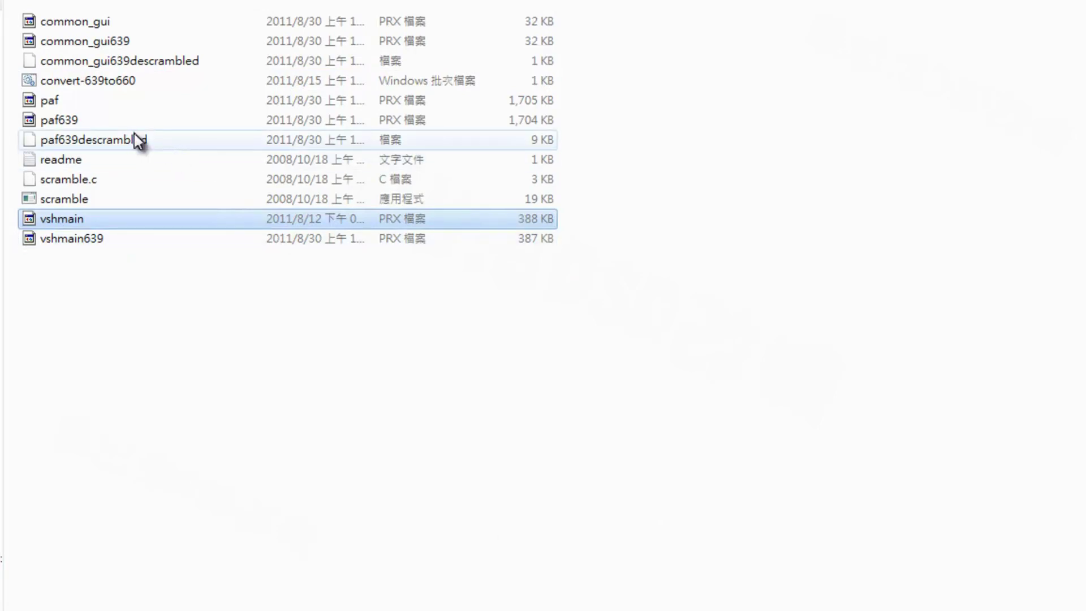
{"action": "double_click", "coordinate": [130, 79]}
{"action": "left_click_drag", "start_coordinate": [149, 113], "coordinate": [137, 284]}
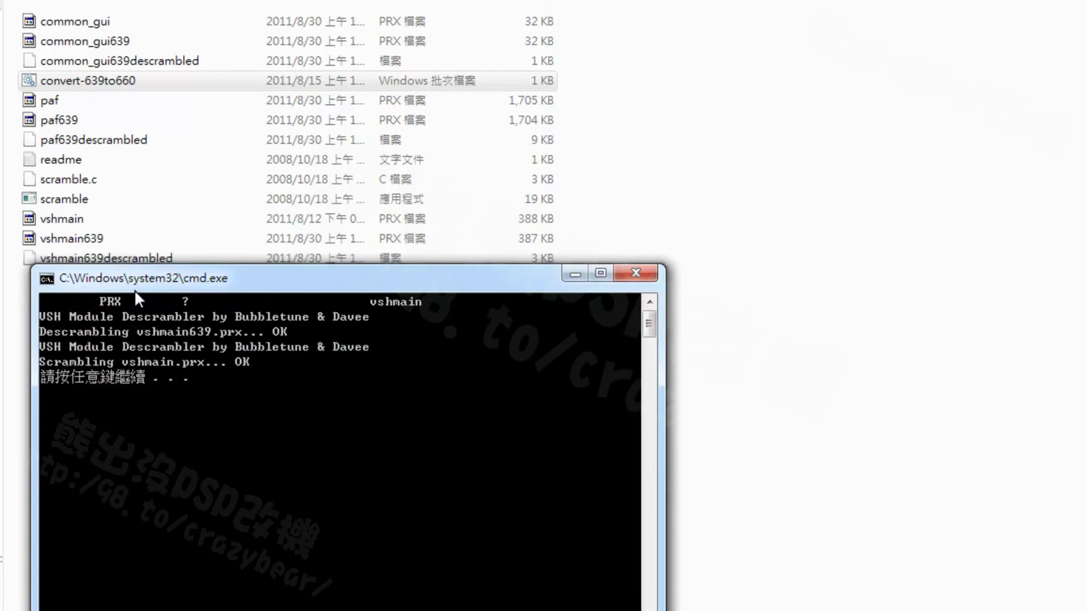
{"action": "key", "text": "Return"}
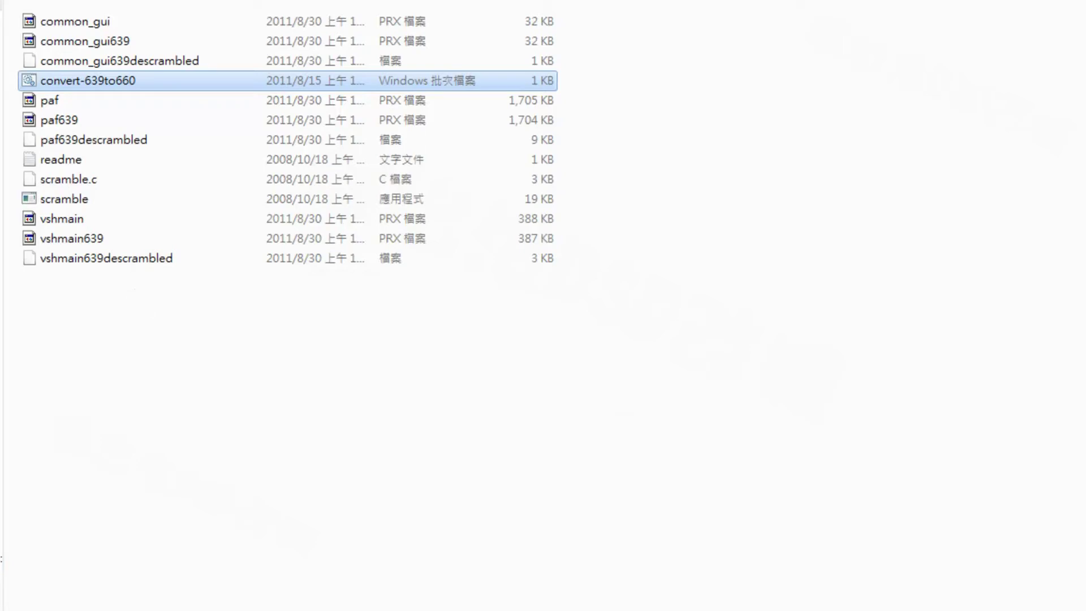
Step: Return from the theme's module folder to the CTF folder and switch to CTF tool by patpat
{"action": "key", "text": "BackSpace"}
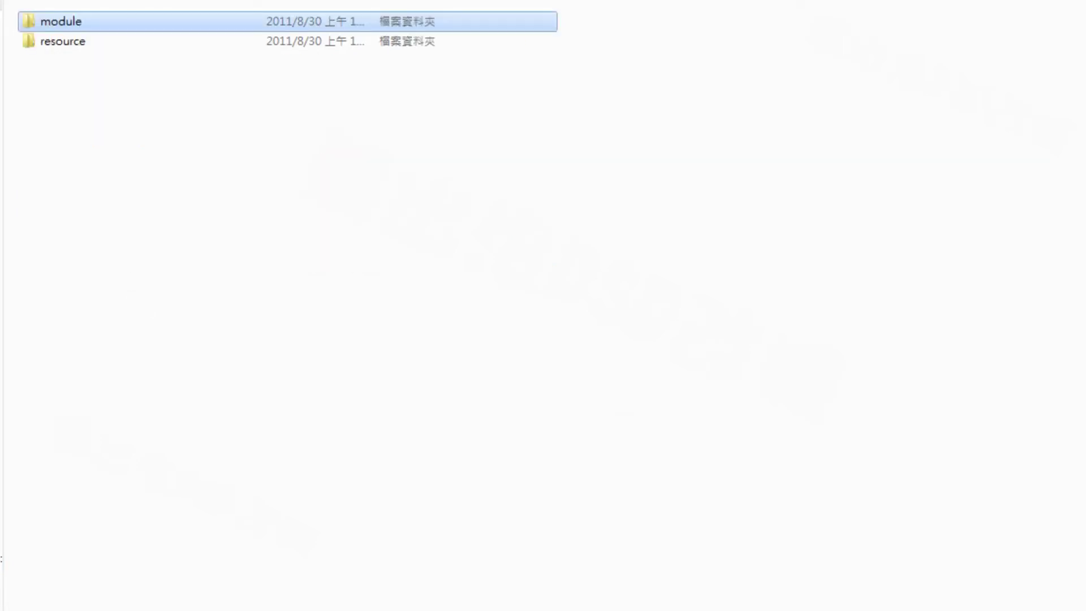
{"action": "key", "text": "BackSpace"}
{"action": "key", "text": "BackSpace"}
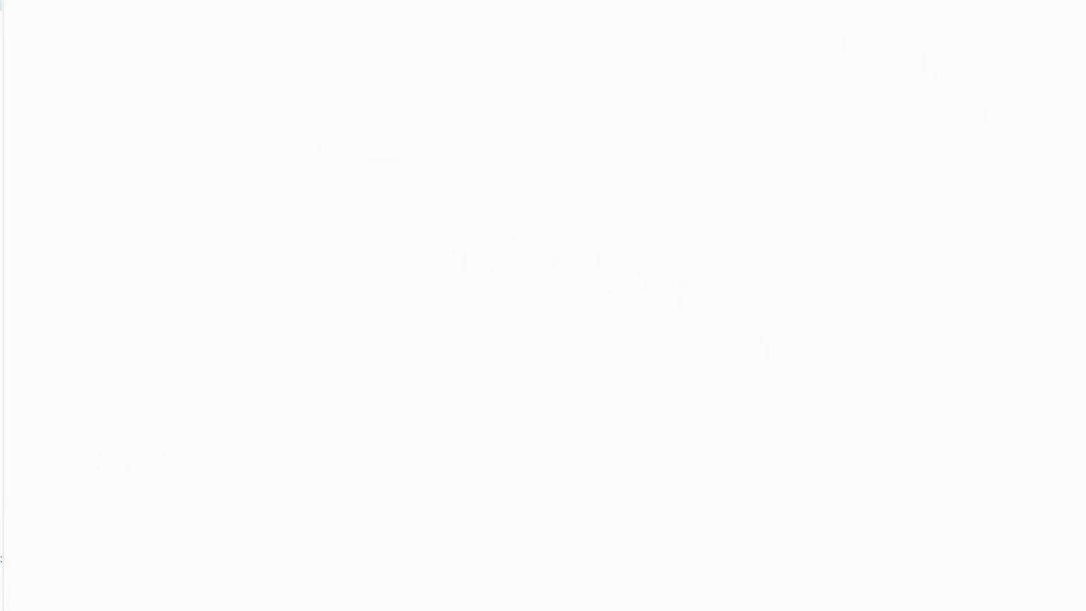
{"action": "key", "text": "alt+Tab"}
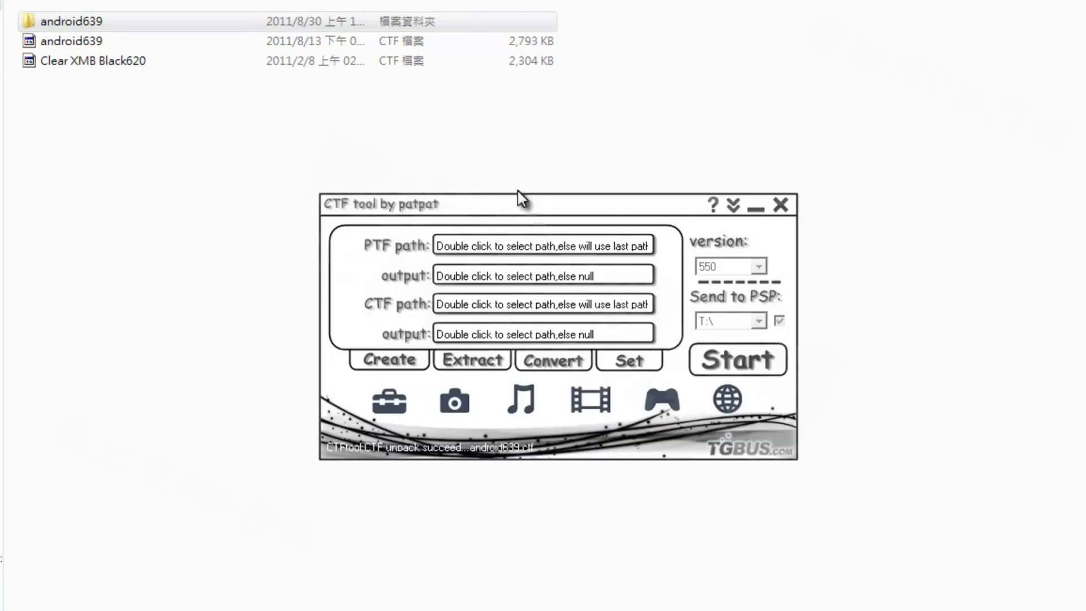
{"action": "left_click_drag", "start_coordinate": [517, 216], "coordinate": [437, 249]}
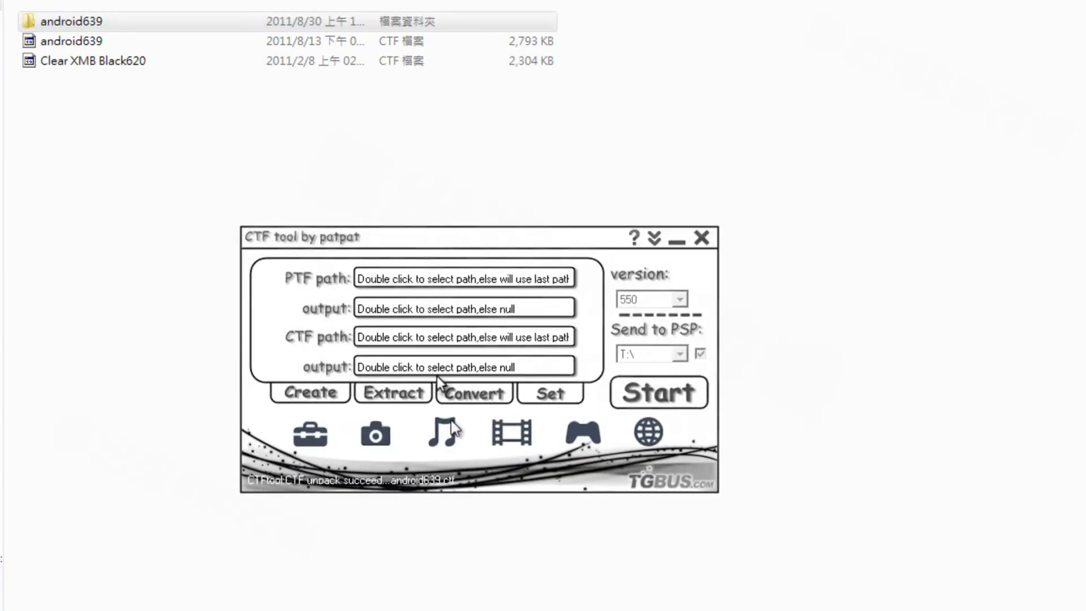
Step: Set the tool's interface language to Chinese (中文) and open the theme packing page (主題打包)
{"action": "left_click", "coordinate": [550, 394]}
{"action": "left_click", "coordinate": [429, 282]}
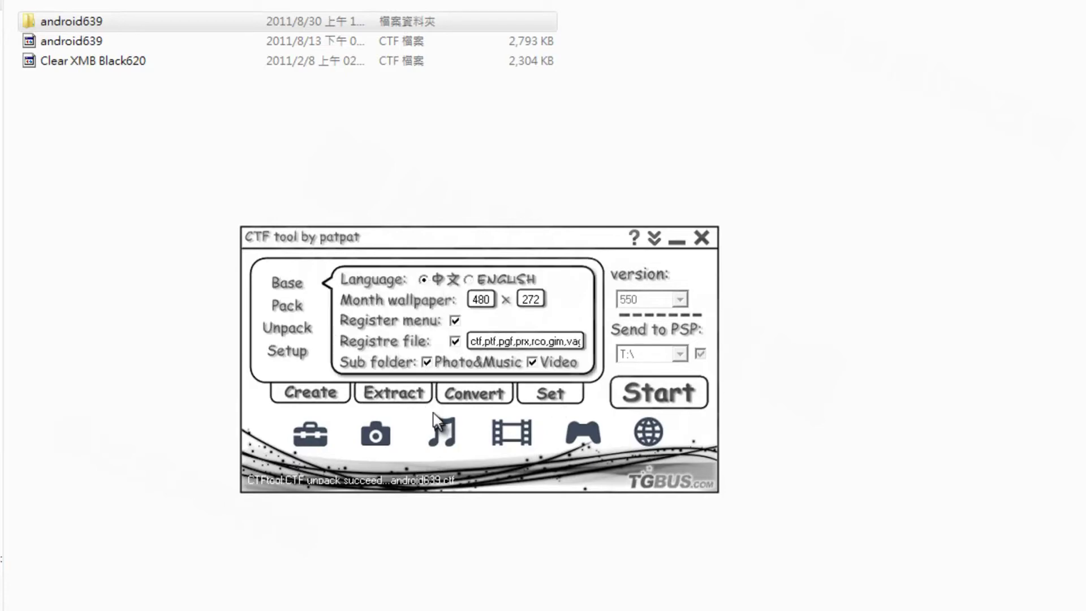
{"action": "left_click", "coordinate": [325, 399]}
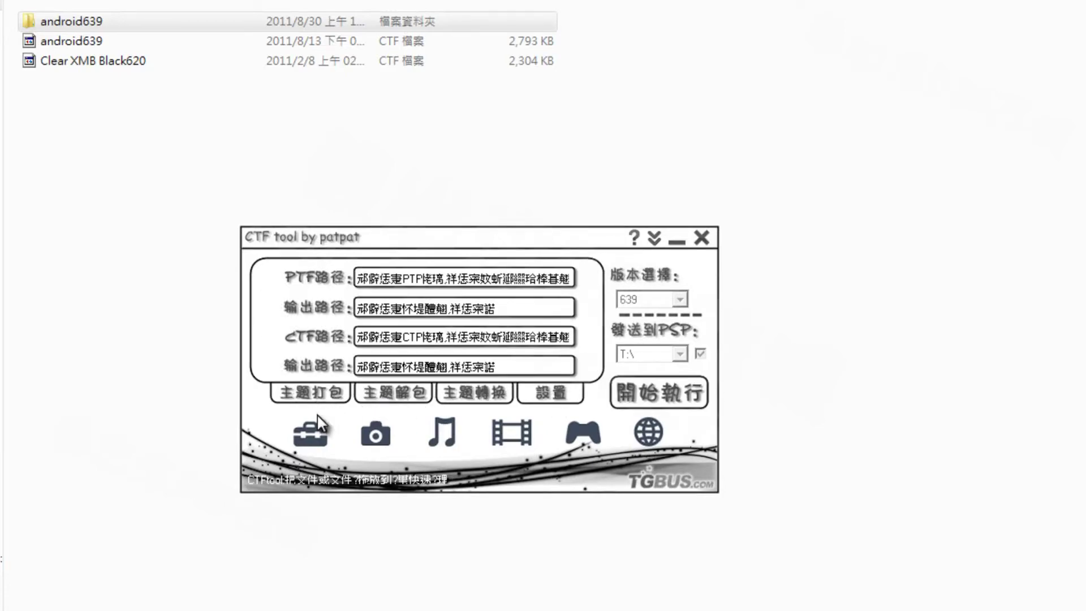
{"action": "left_click", "coordinate": [318, 399]}
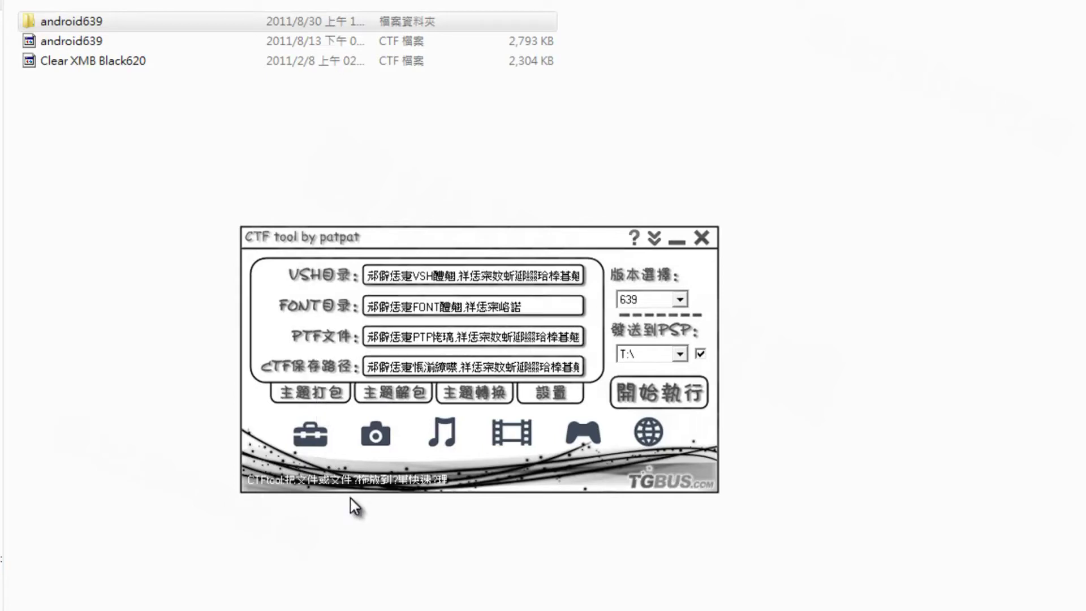
{"action": "left_click", "coordinate": [683, 303]}
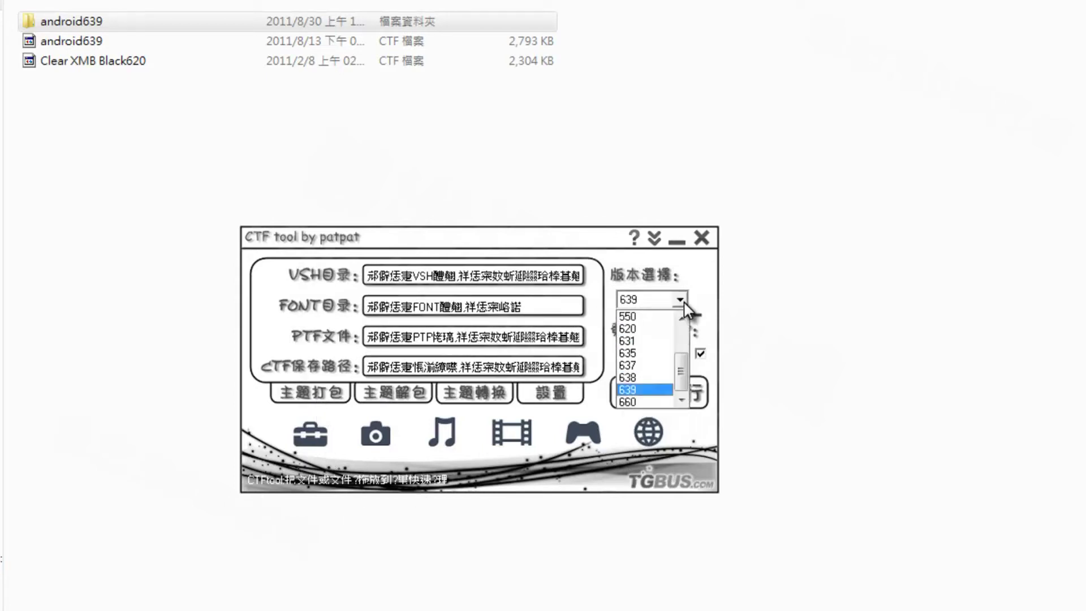
{"action": "left_click", "coordinate": [578, 260]}
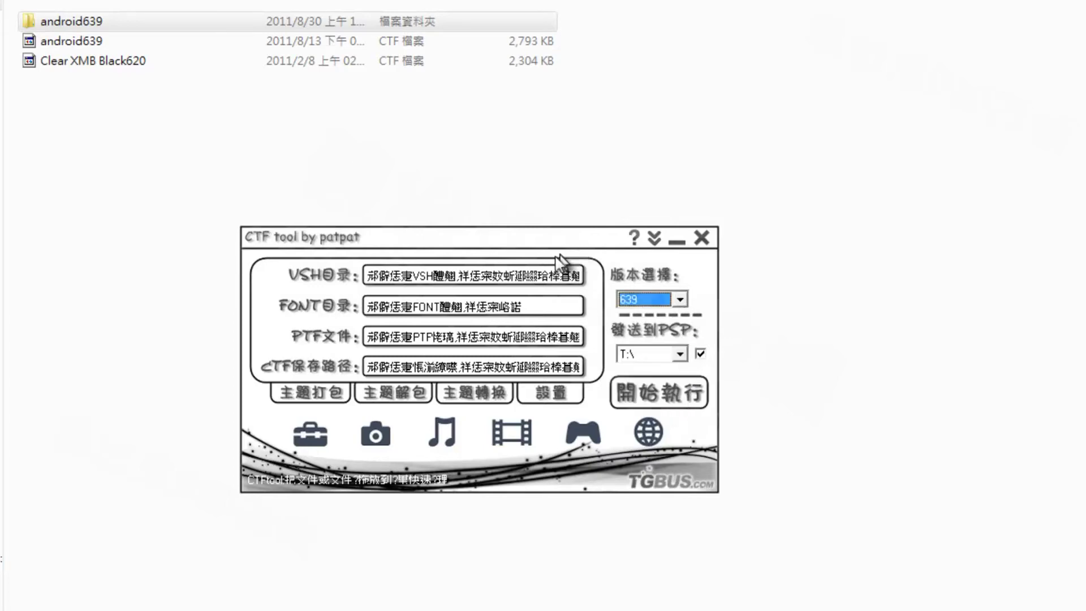
Step: Set the VSH directory to the vsh folder inside CTFTool教學, CTF, android639
{"action": "left_click", "coordinate": [473, 275]}
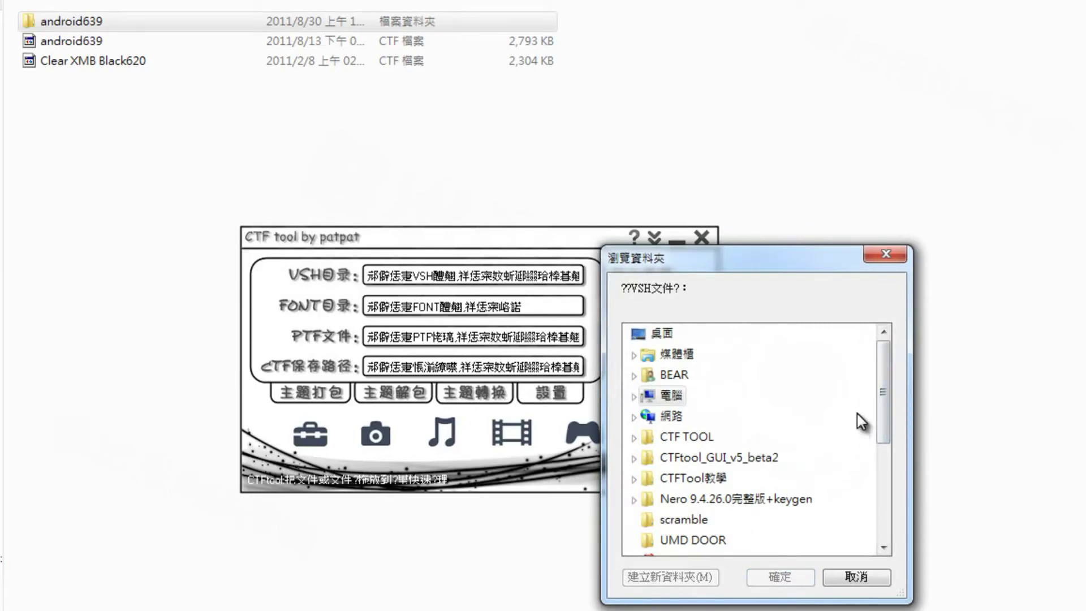
{"action": "left_click", "coordinate": [687, 480]}
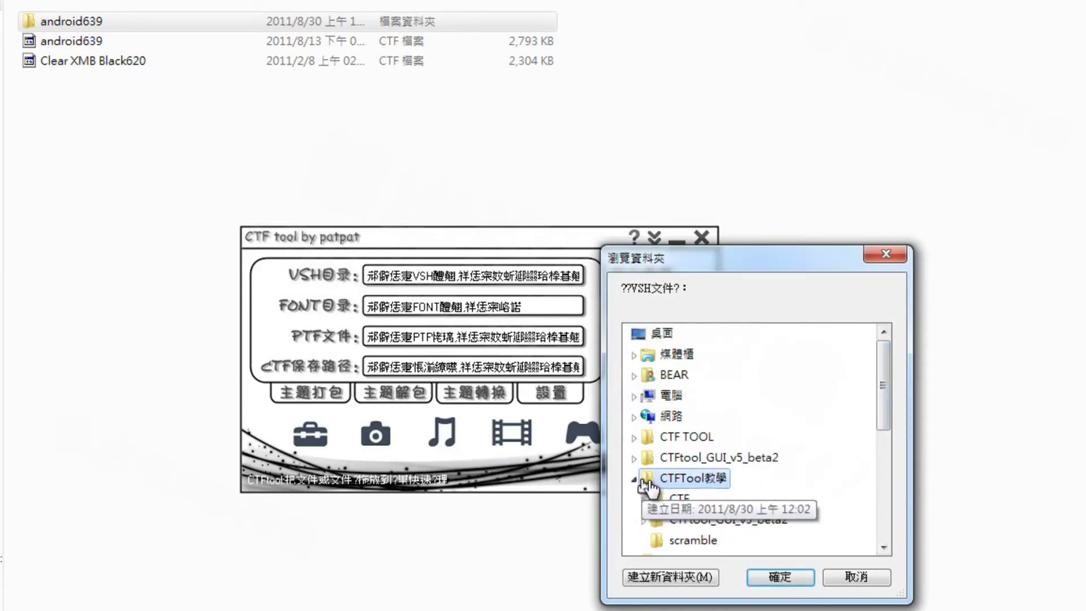
{"action": "left_click", "coordinate": [679, 436]}
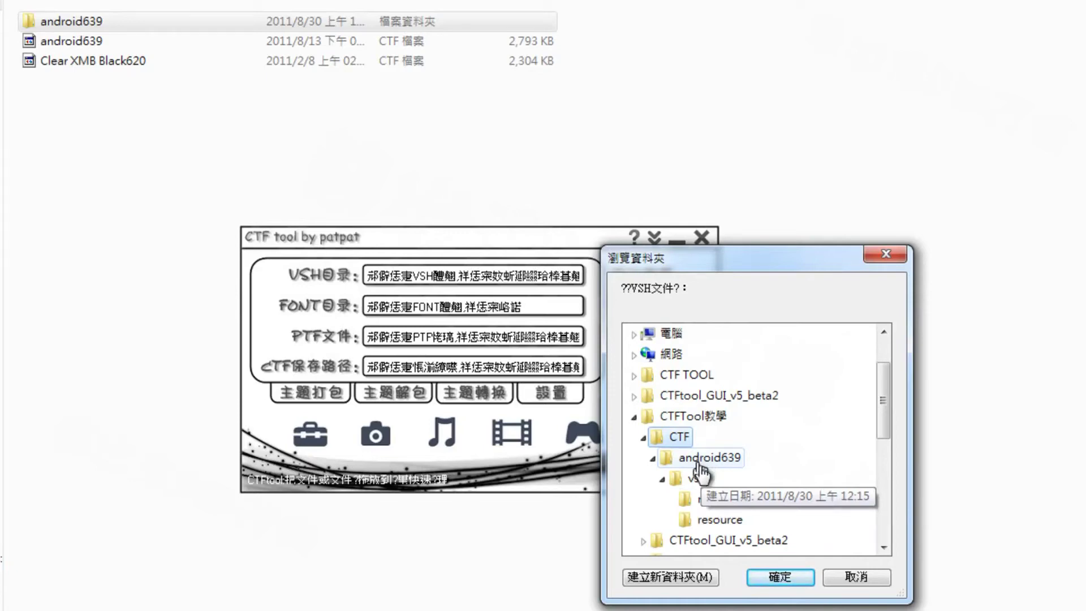
{"action": "left_click", "coordinate": [698, 479]}
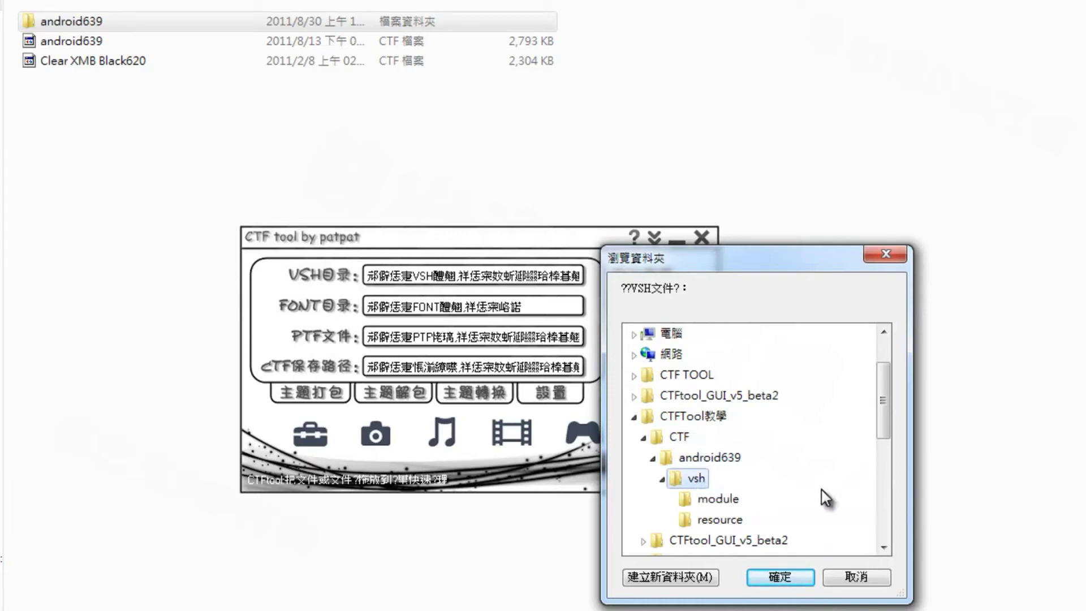
{"action": "left_click", "coordinate": [811, 588]}
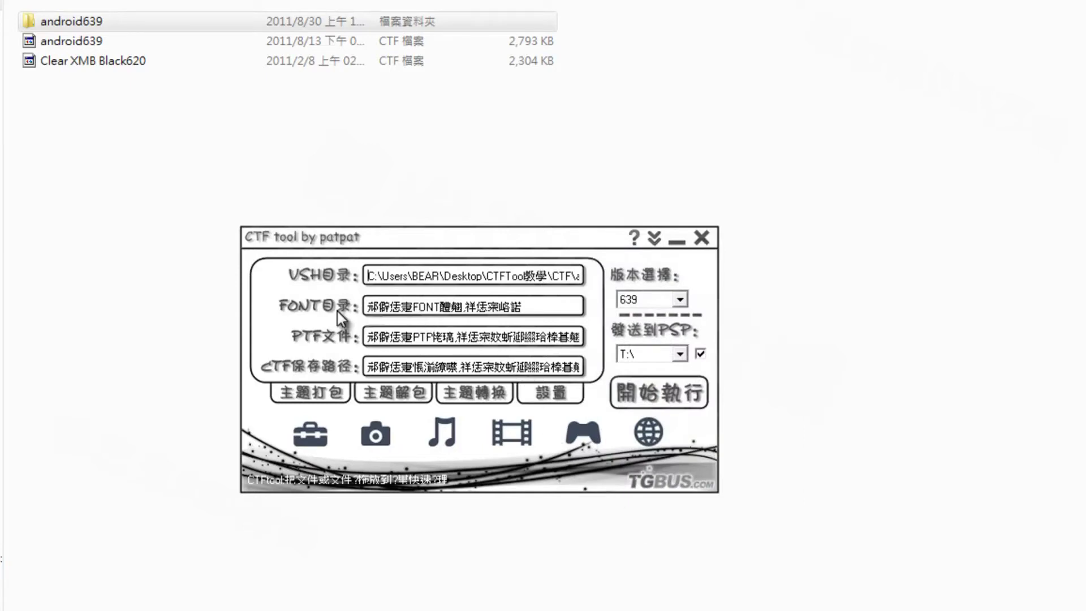
{"action": "left_click", "coordinate": [391, 307]}
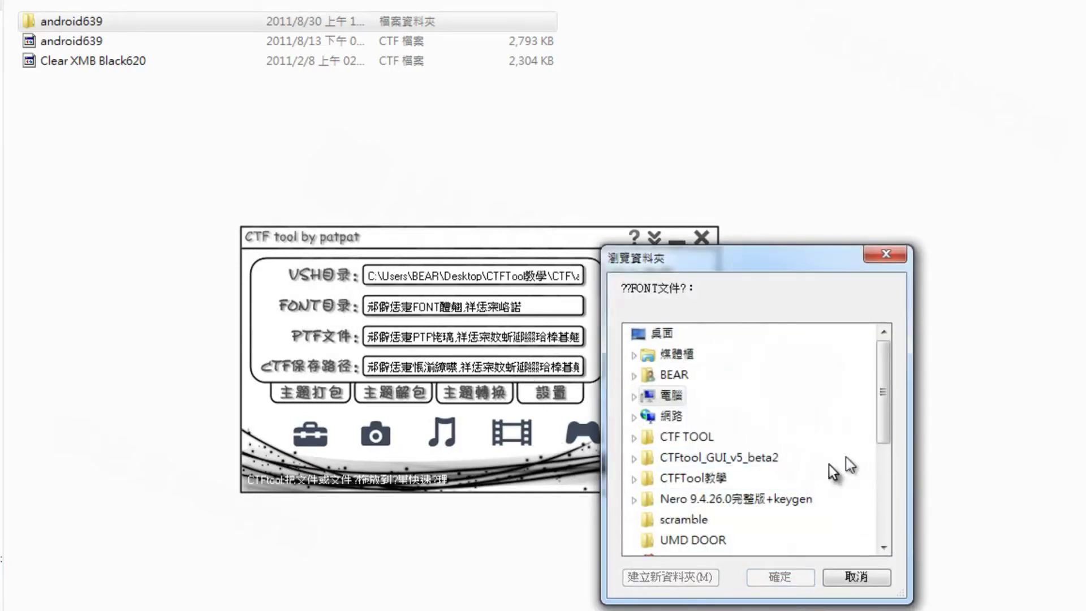
{"action": "left_click_drag", "start_coordinate": [892, 408], "coordinate": [856, 446]}
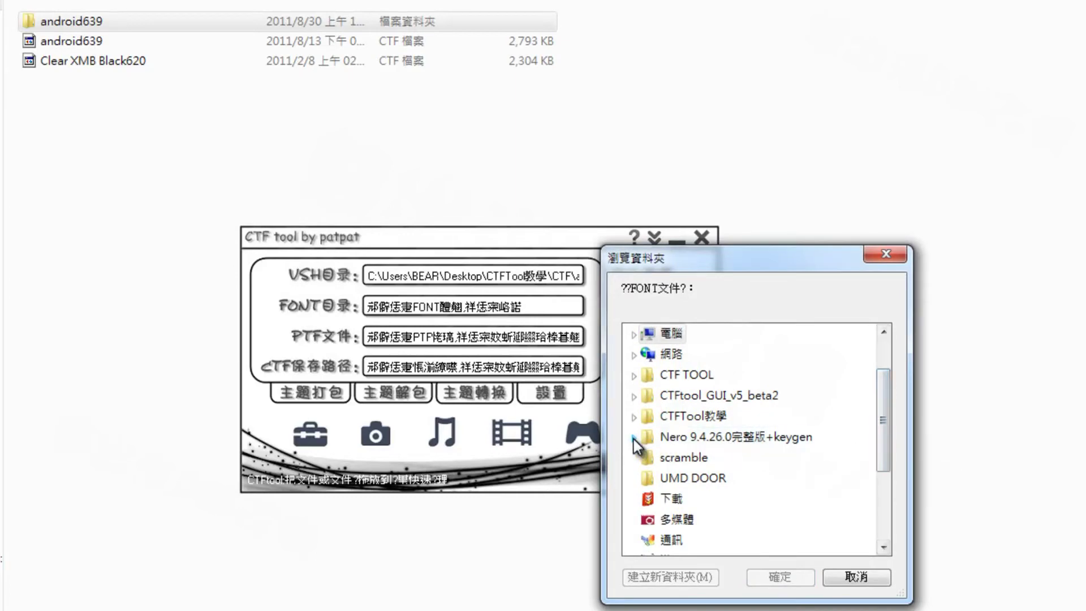
{"action": "left_click", "coordinate": [634, 417]}
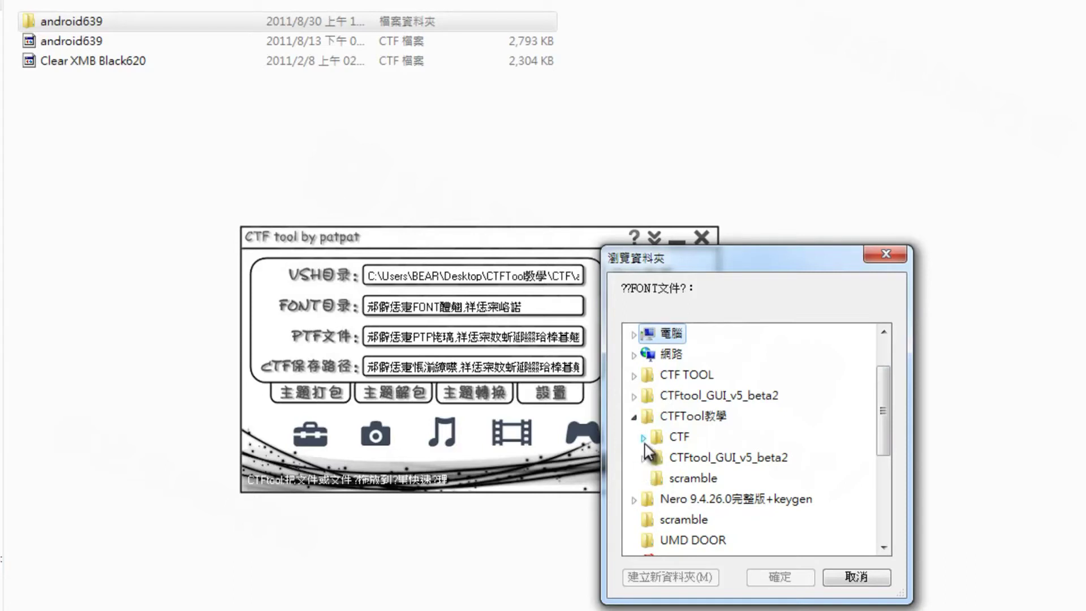
{"action": "left_click", "coordinate": [643, 438]}
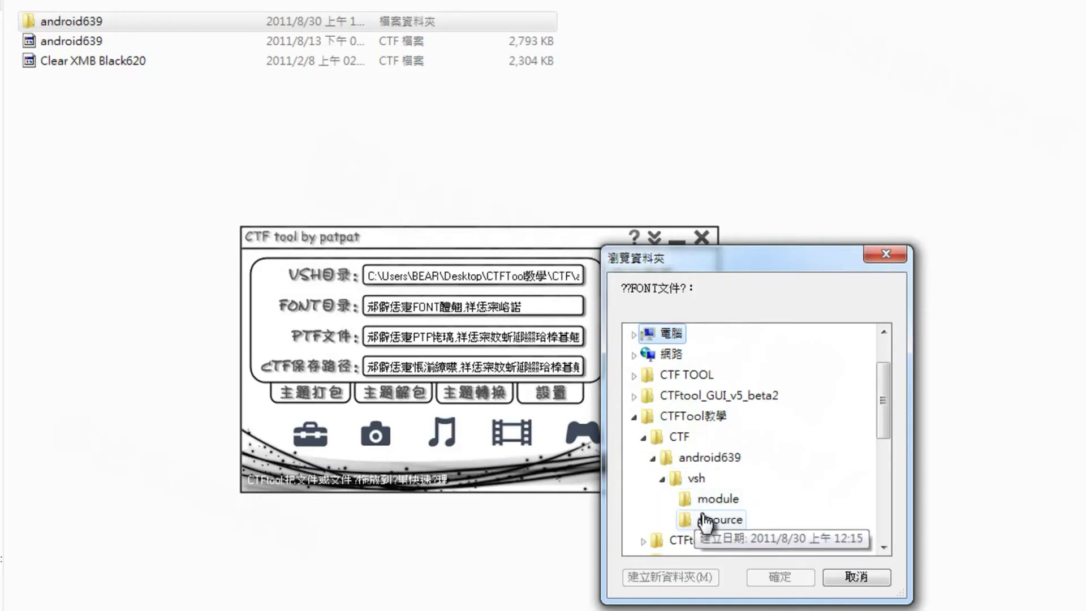
{"action": "left_click", "coordinate": [841, 573]}
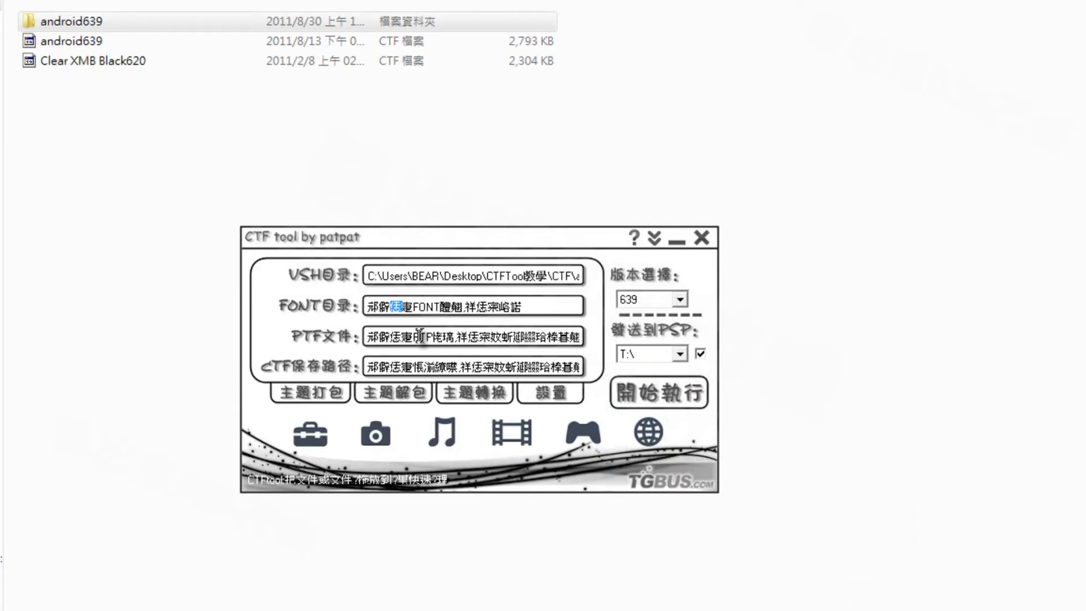
Step: Browse for the PTF file in the android639 folder inside CTFTool教學, CTF and select the android639 theme file
{"action": "left_click", "coordinate": [420, 334]}
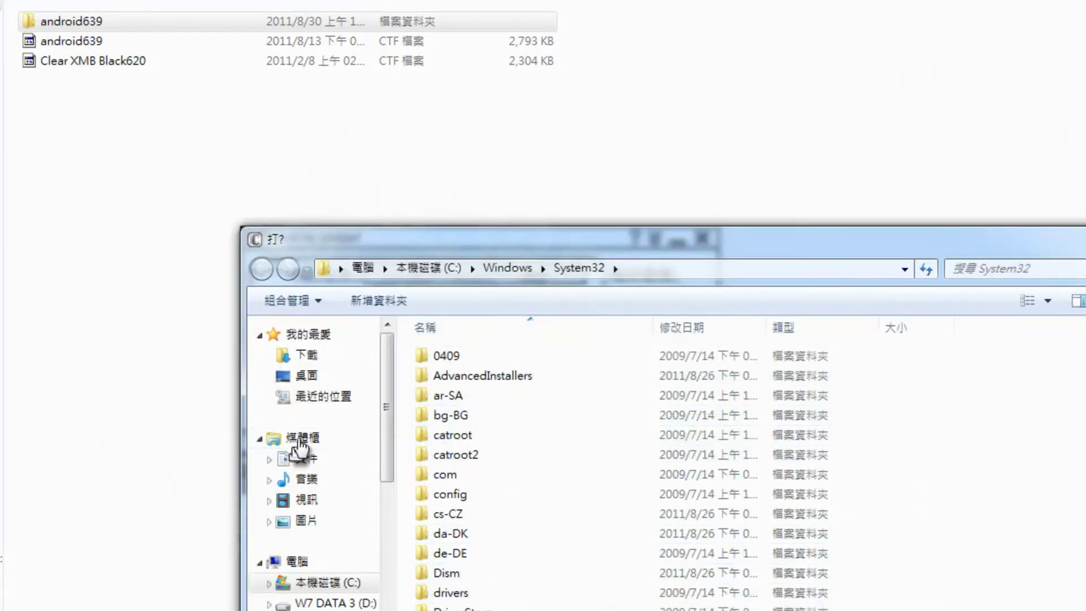
{"action": "left_click", "coordinate": [306, 376]}
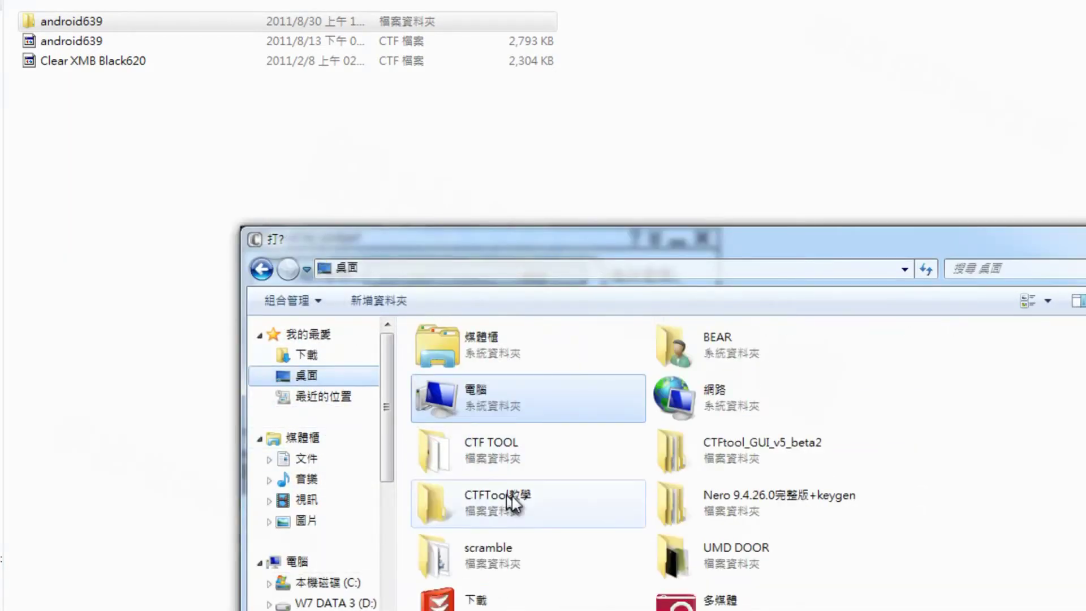
{"action": "double_click", "coordinate": [567, 492]}
{"action": "left_click", "coordinate": [480, 359]}
{"action": "double_click", "coordinate": [479, 360]}
{"action": "double_click", "coordinate": [480, 359]}
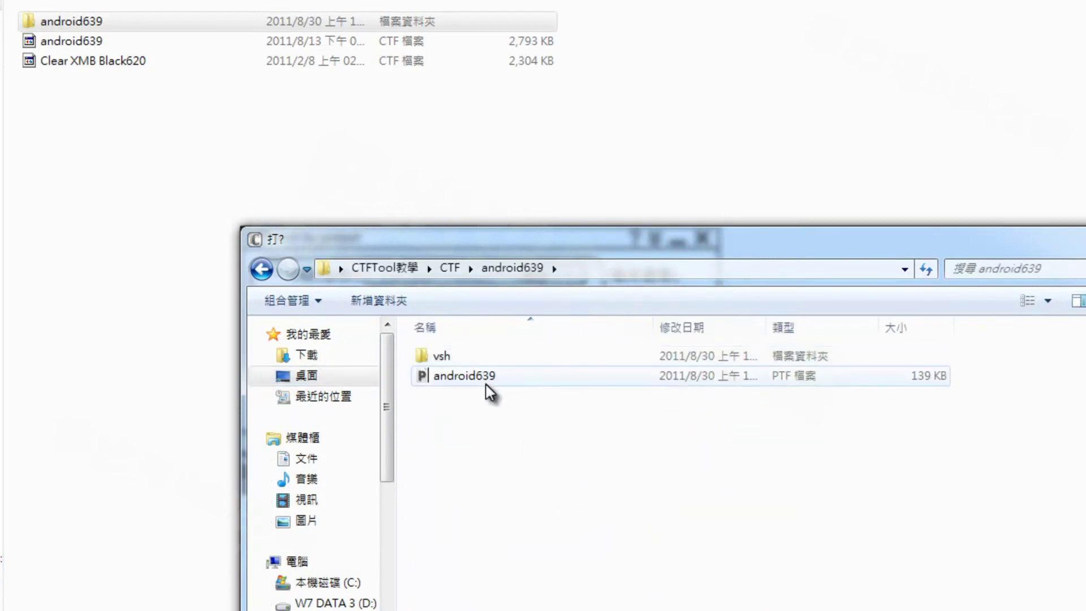
{"action": "left_click", "coordinate": [460, 382]}
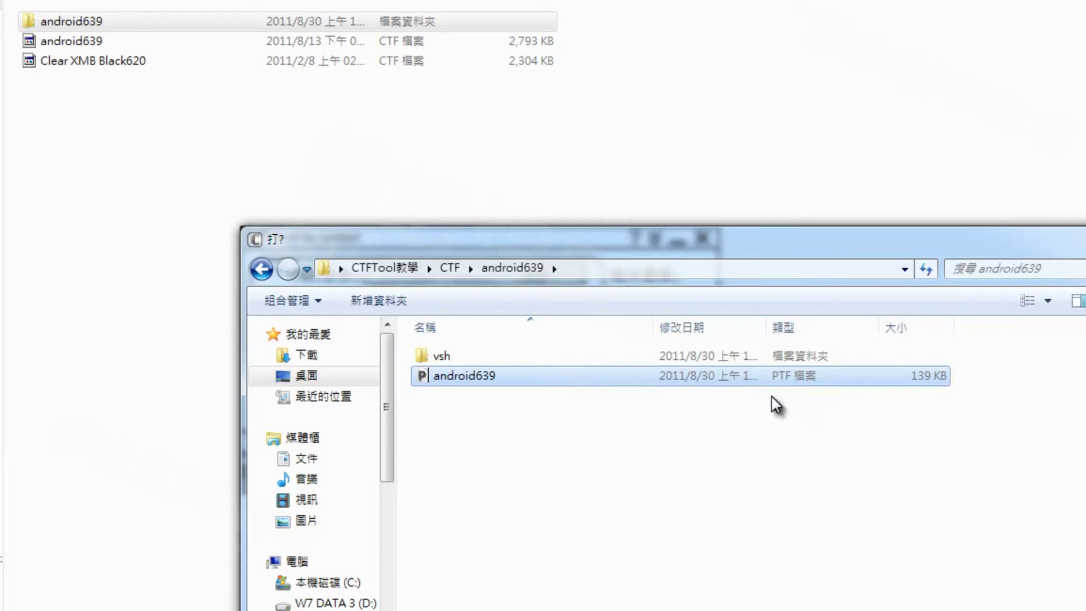
{"action": "left_click", "coordinate": [1049, 303]}
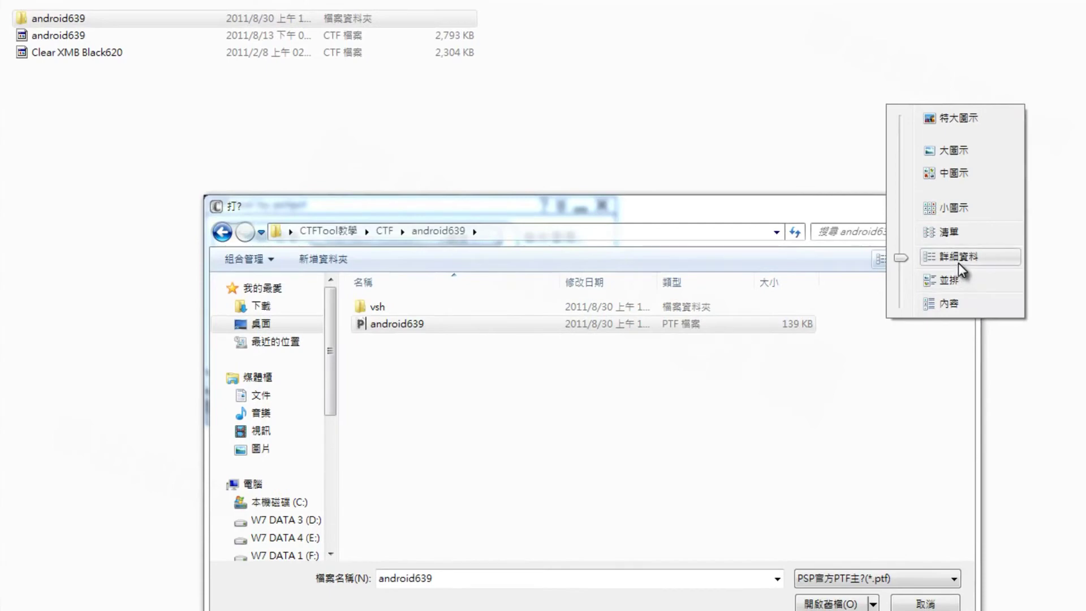
{"action": "left_click", "coordinate": [727, 365]}
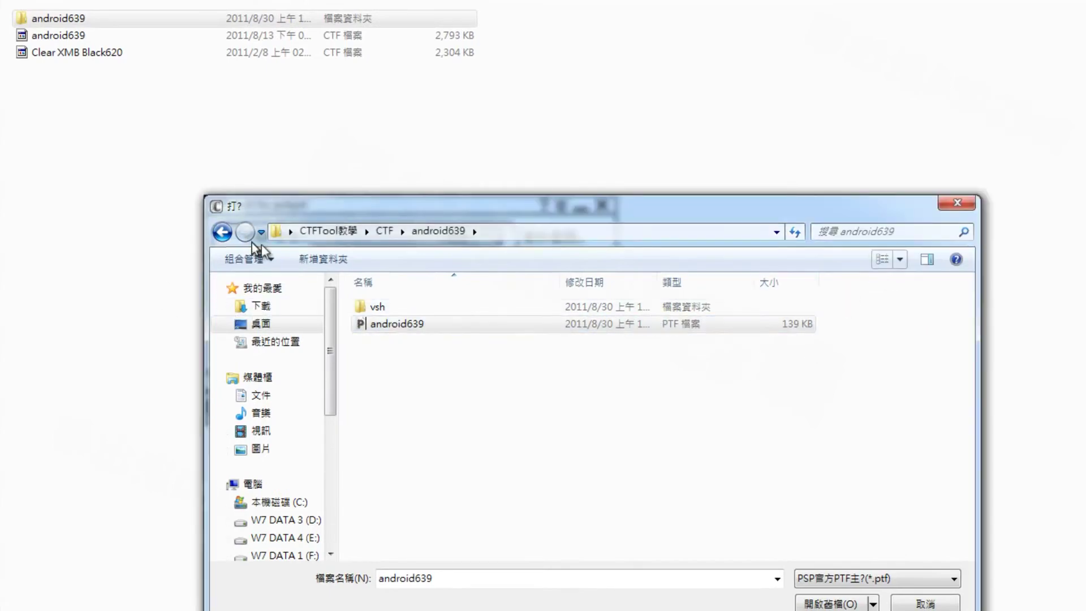
{"action": "left_click", "coordinate": [275, 259]}
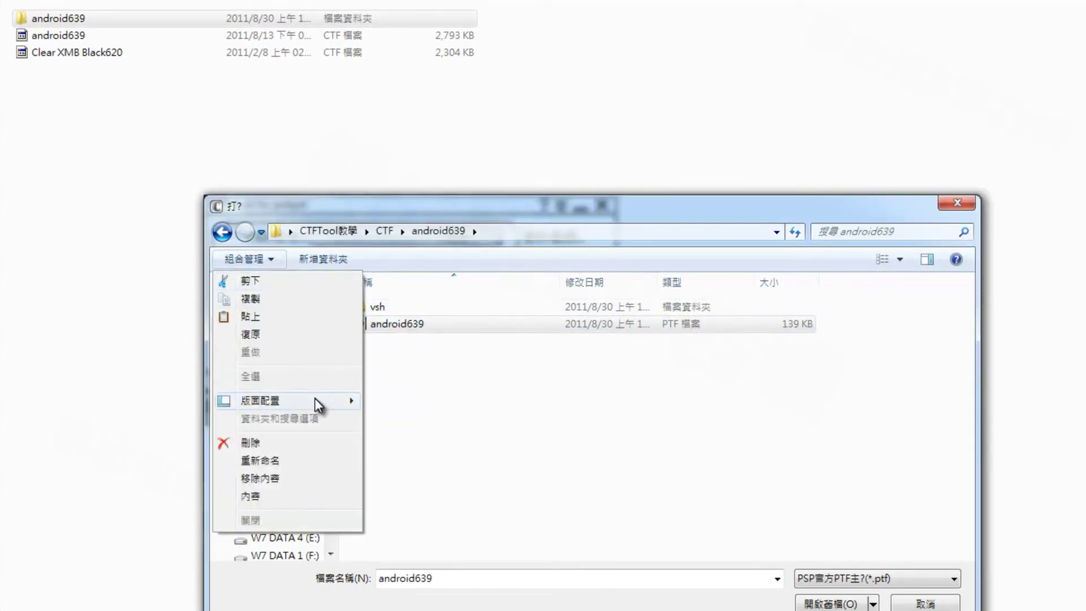
{"action": "left_click", "coordinate": [476, 364]}
{"action": "left_click", "coordinate": [266, 258]}
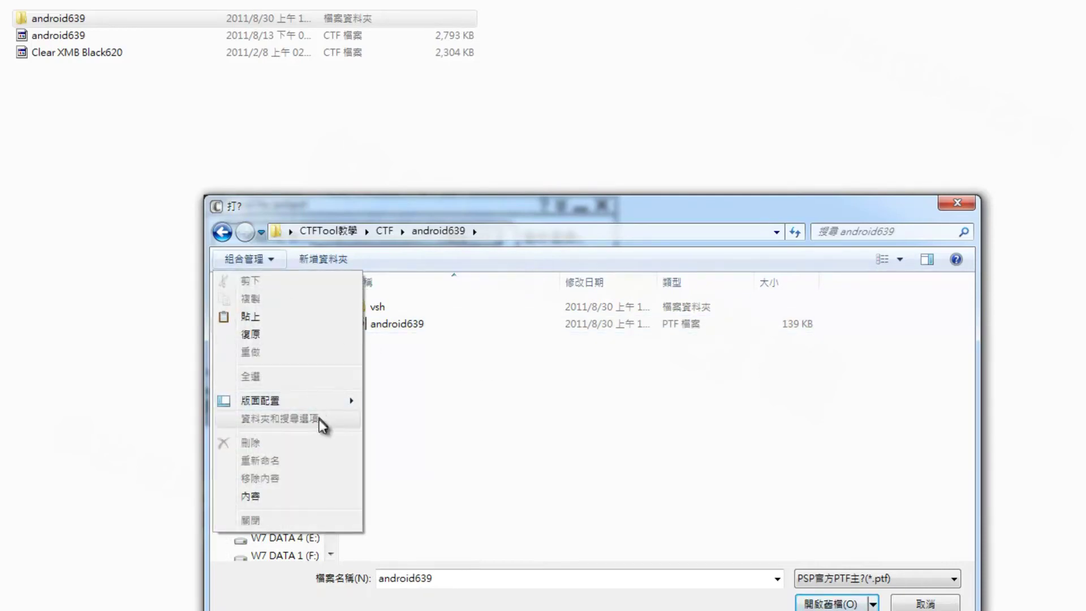
{"action": "left_click", "coordinate": [488, 436]}
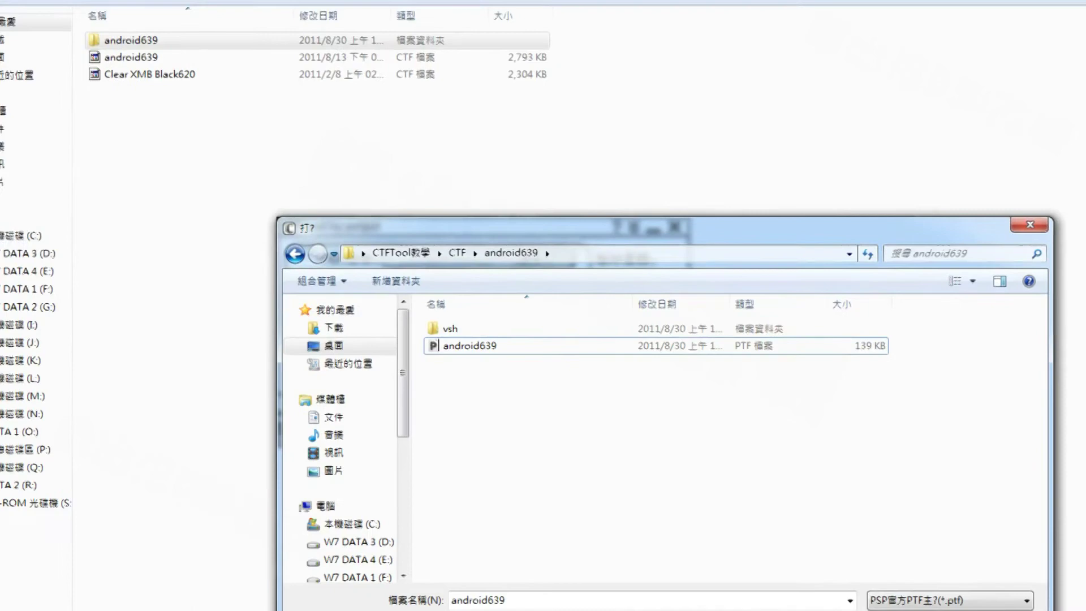
{"action": "key", "text": "Escape"}
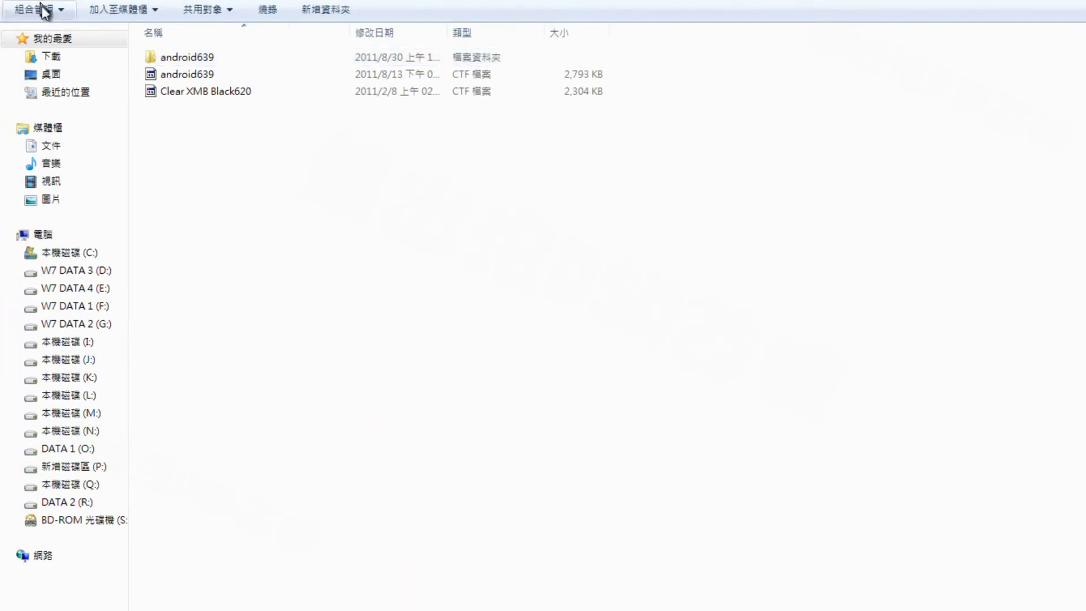
Step: Turn off hiding of extensions for known file types (隱藏已知檔案類型的副檔名) in the folder options and apply the change
{"action": "left_click", "coordinate": [62, 9]}
{"action": "left_click", "coordinate": [83, 168]}
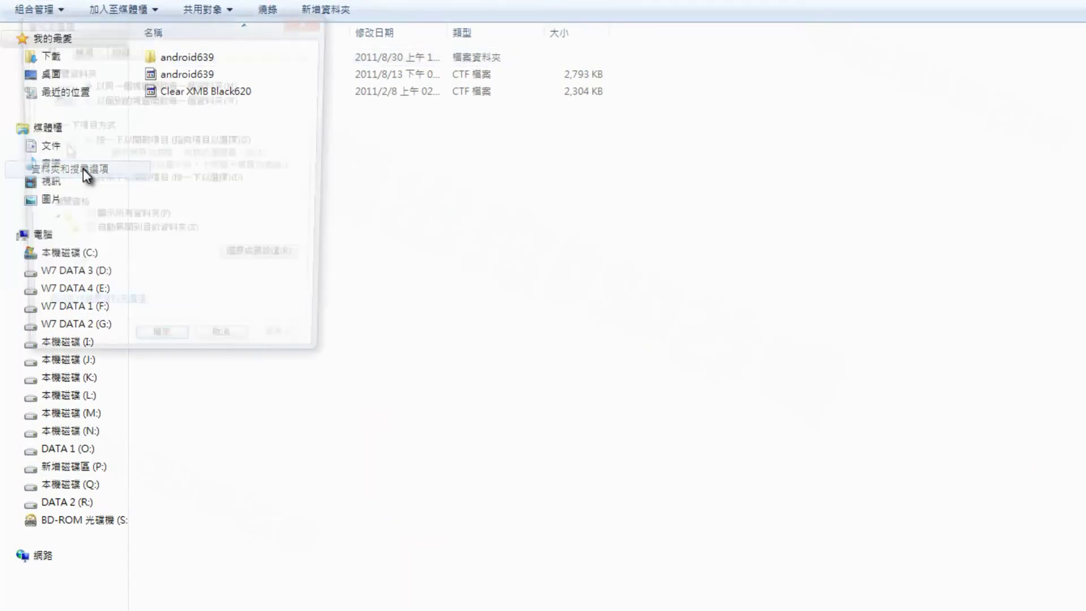
{"action": "left_click_drag", "start_coordinate": [85, 23], "coordinate": [497, 126]}
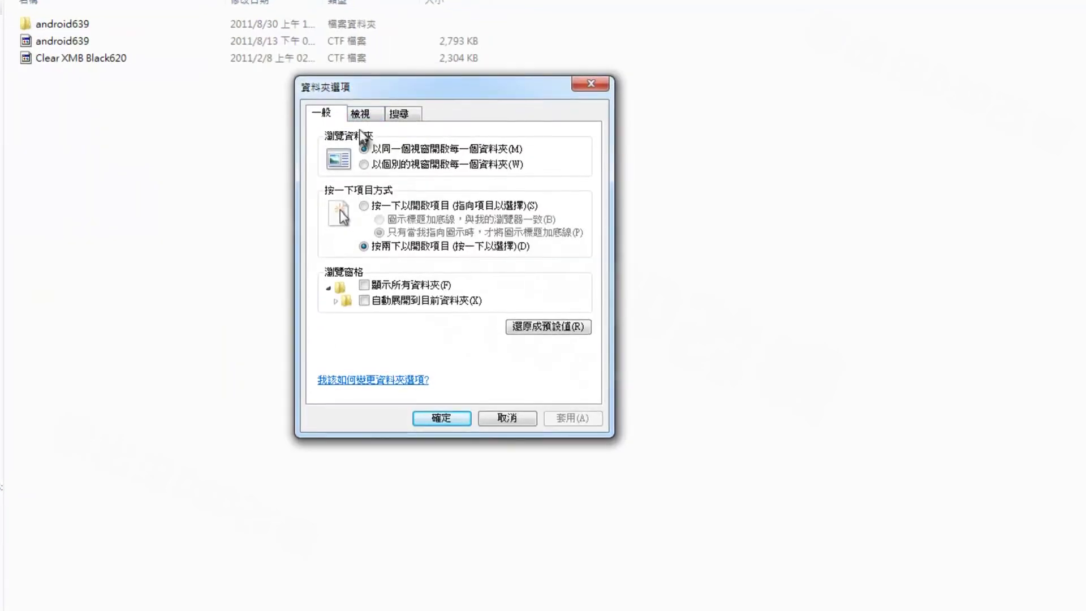
{"action": "left_click", "coordinate": [360, 115]}
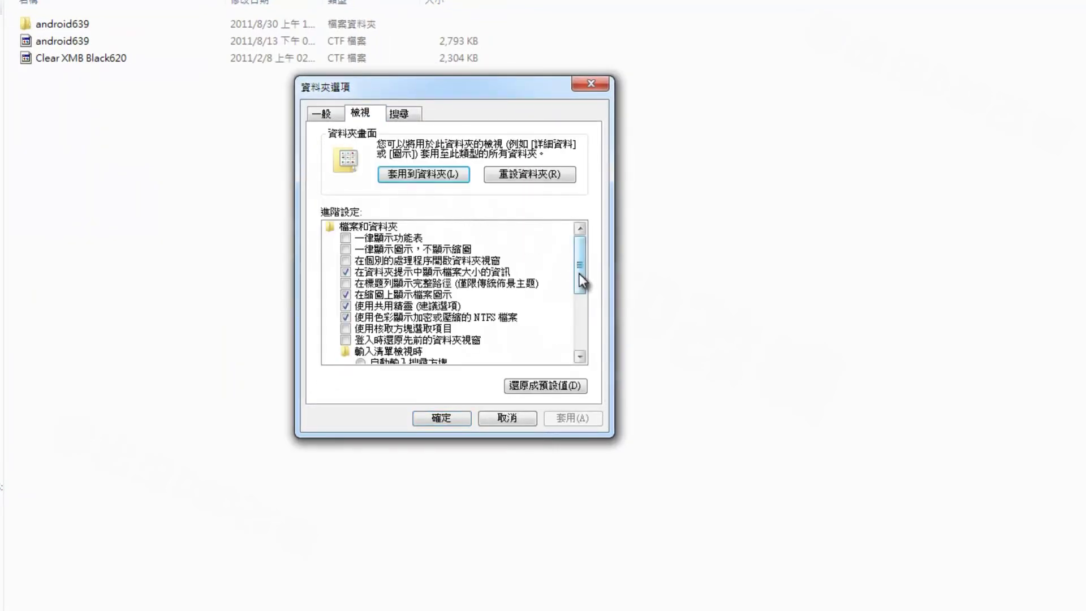
{"action": "left_click_drag", "start_coordinate": [579, 273], "coordinate": [580, 338]}
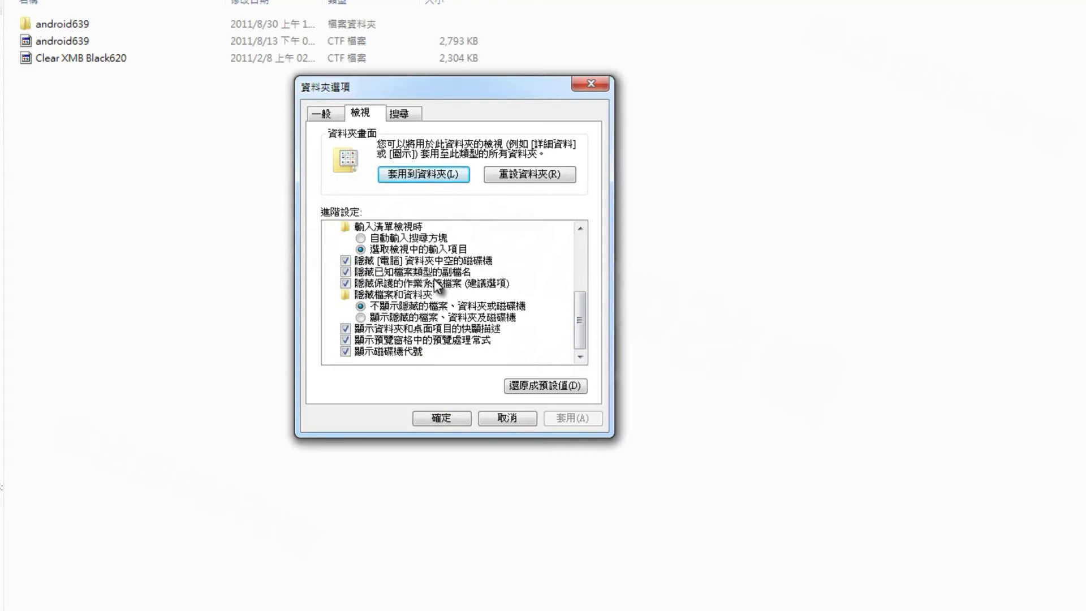
{"action": "left_click", "coordinate": [346, 273]}
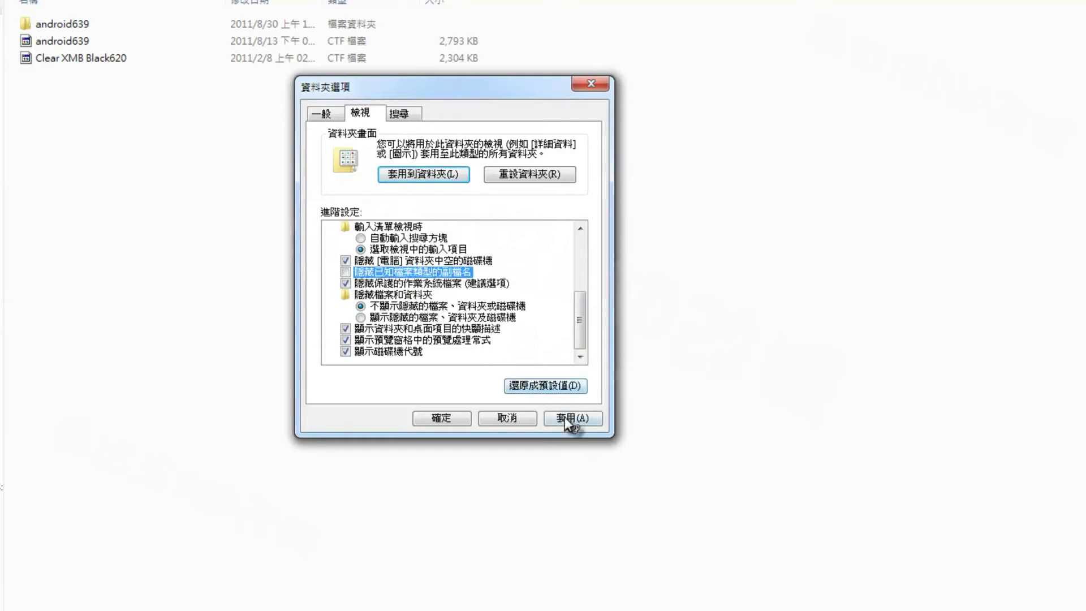
{"action": "left_click", "coordinate": [566, 418]}
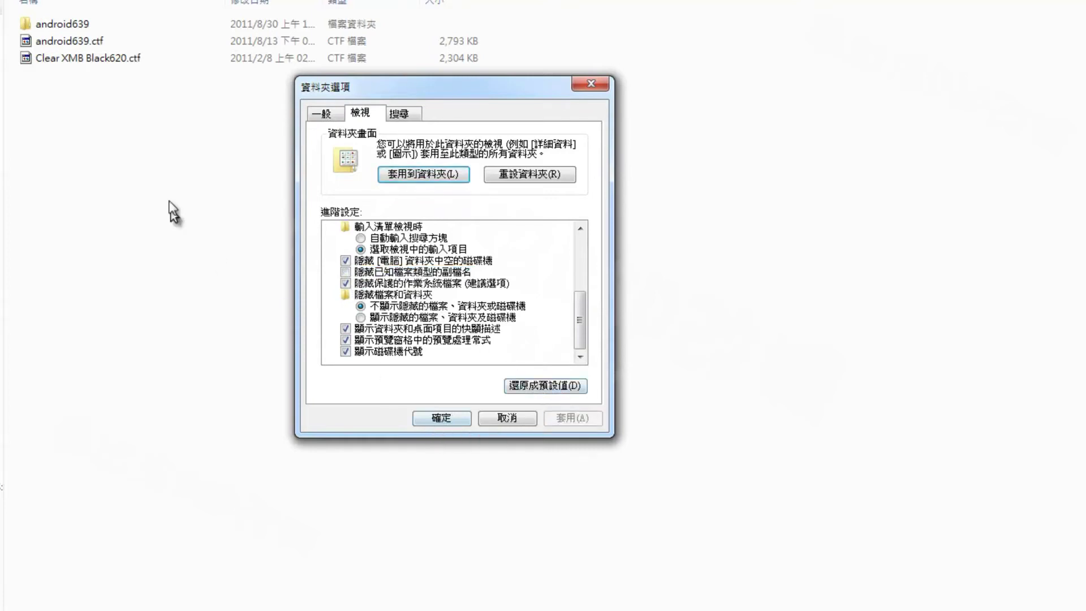
{"action": "left_click", "coordinate": [456, 421]}
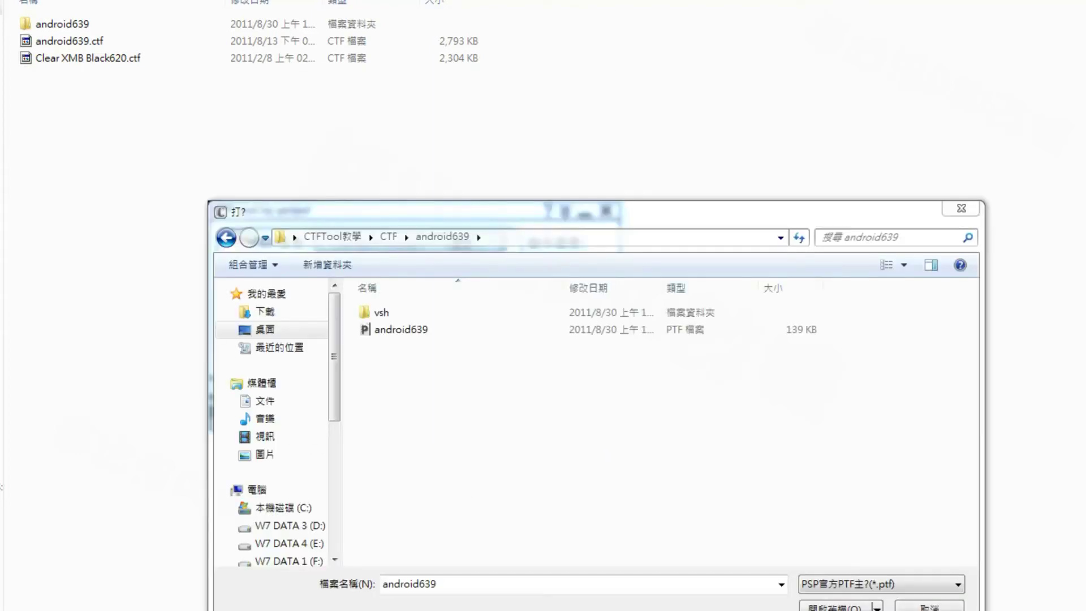
Step: Load android639.ptf as the PTF file and set the CTF save path to android660.ctf in the CTF folder
{"action": "left_click", "coordinate": [406, 336]}
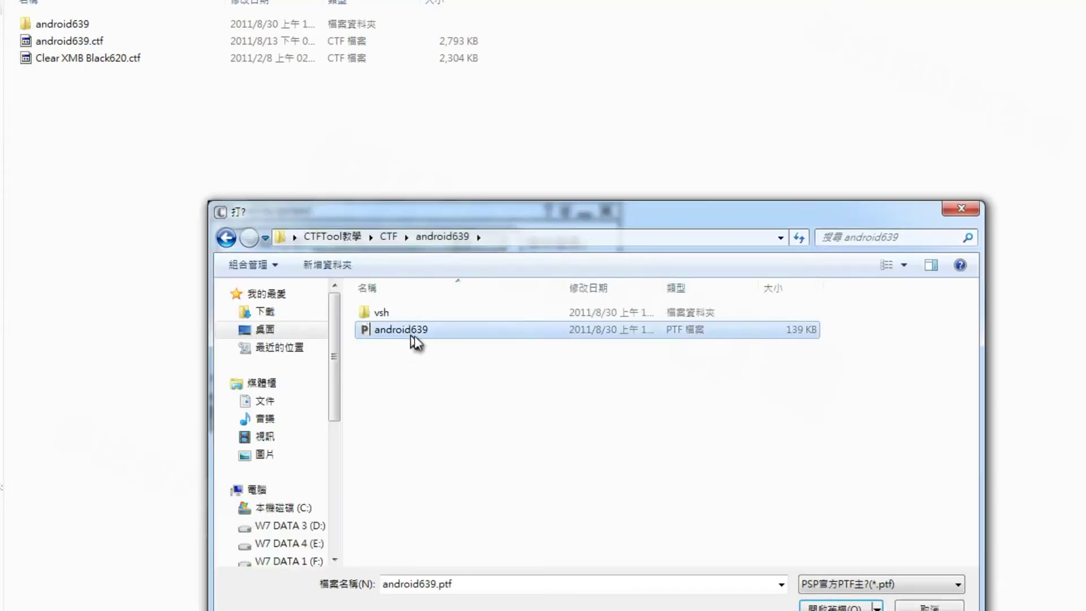
{"action": "left_click", "coordinate": [840, 608]}
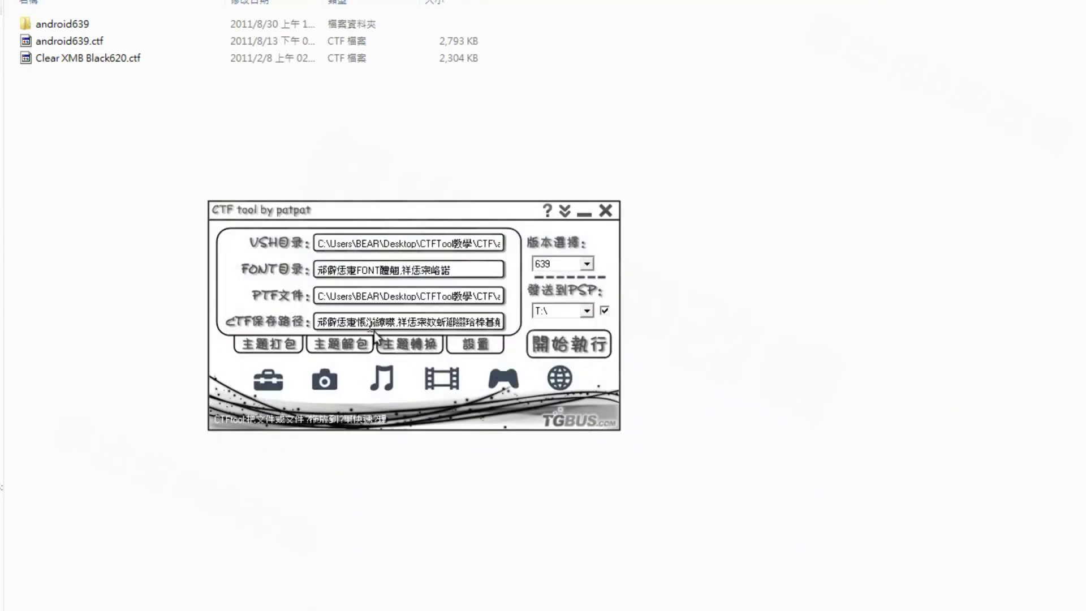
{"action": "left_click", "coordinate": [335, 324]}
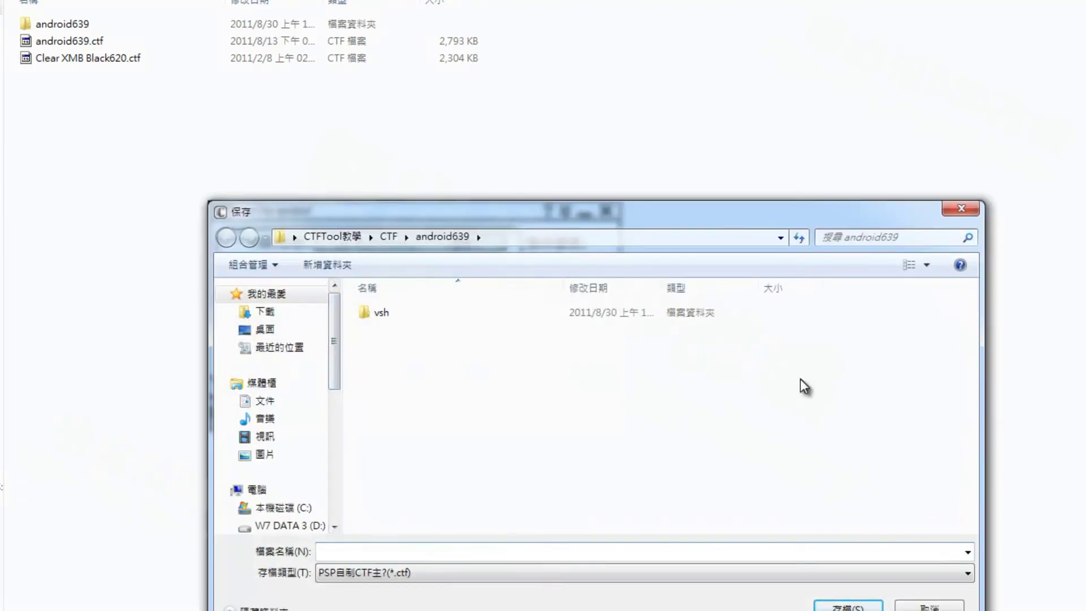
{"action": "key", "text": "alt+Up"}
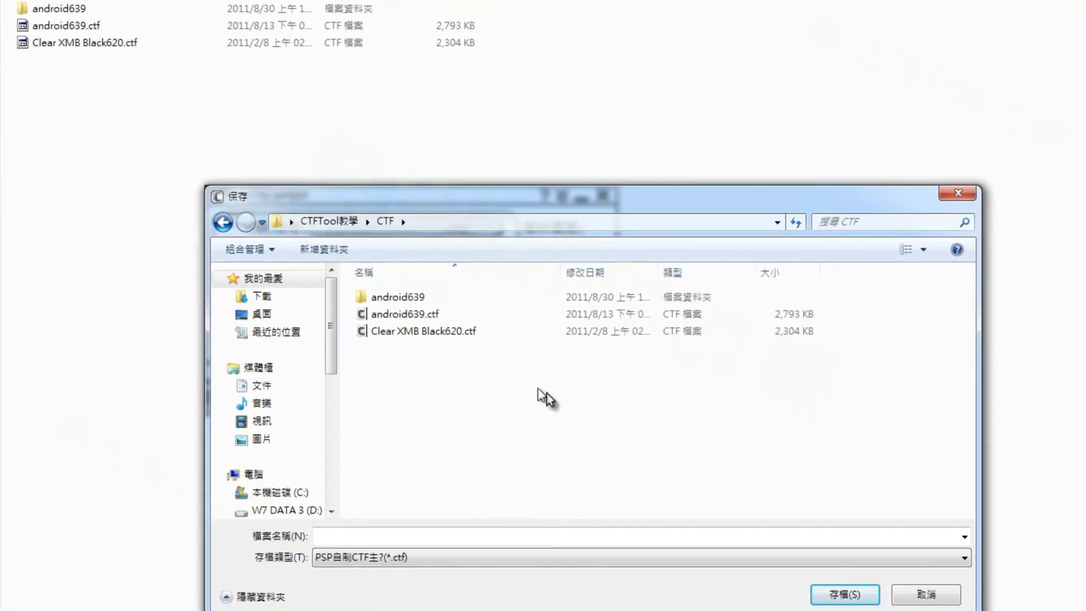
{"action": "left_click", "coordinate": [409, 314]}
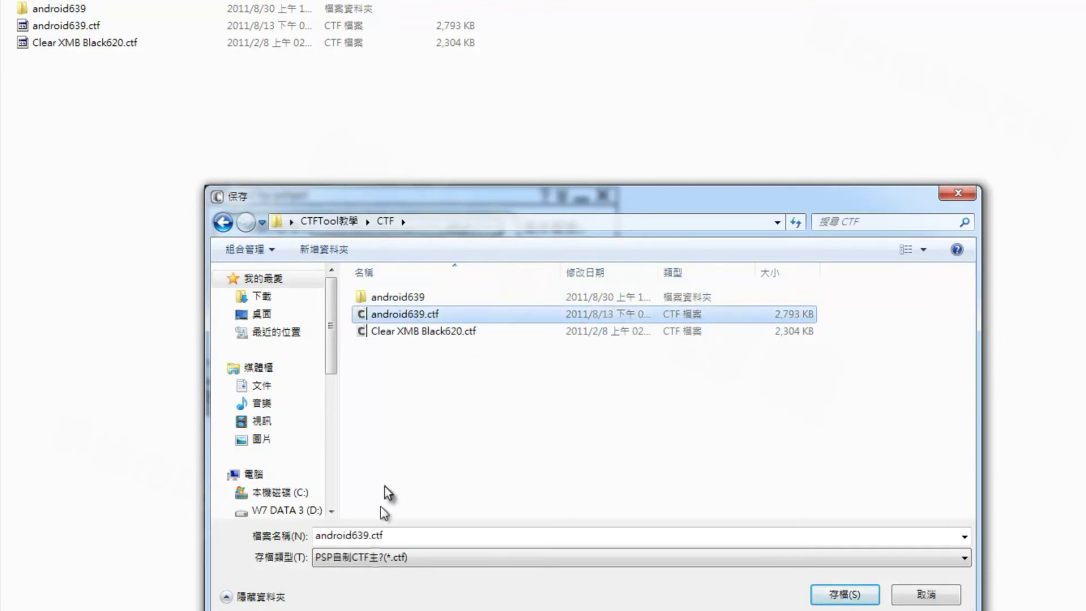
{"action": "left_click", "coordinate": [368, 540]}
{"action": "left_click", "coordinate": [371, 536]}
{"action": "key", "text": "BackSpace"}
{"action": "key", "text": "BackSpace"}
{"action": "type", "text": "60"}
{"action": "left_click", "coordinate": [843, 594]}
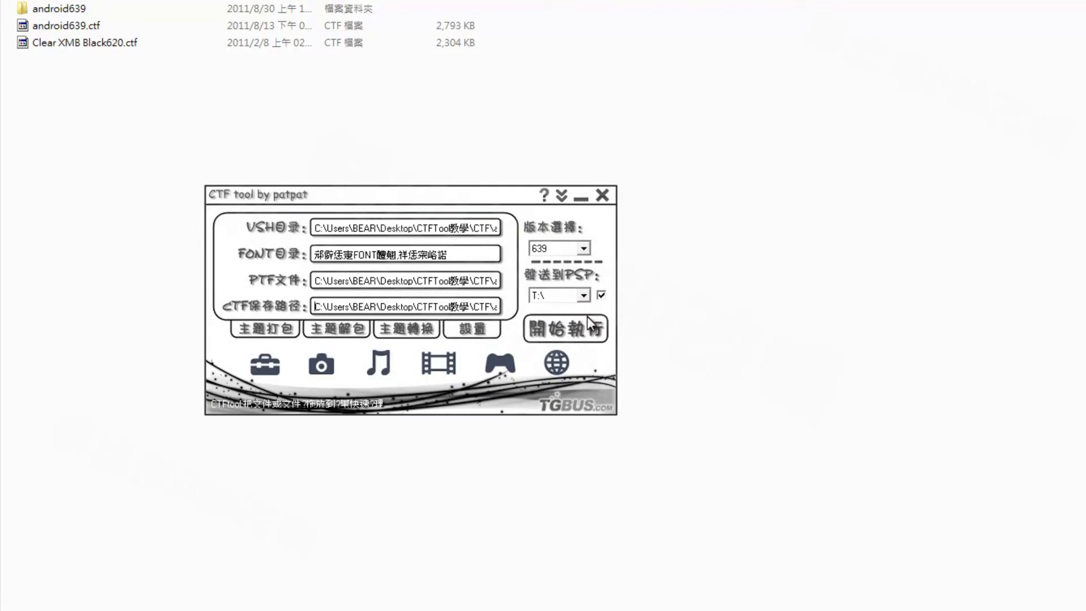
Step: Set the version selection to 660 and pack the theme into android660.ctf
{"action": "left_click", "coordinate": [574, 331]}
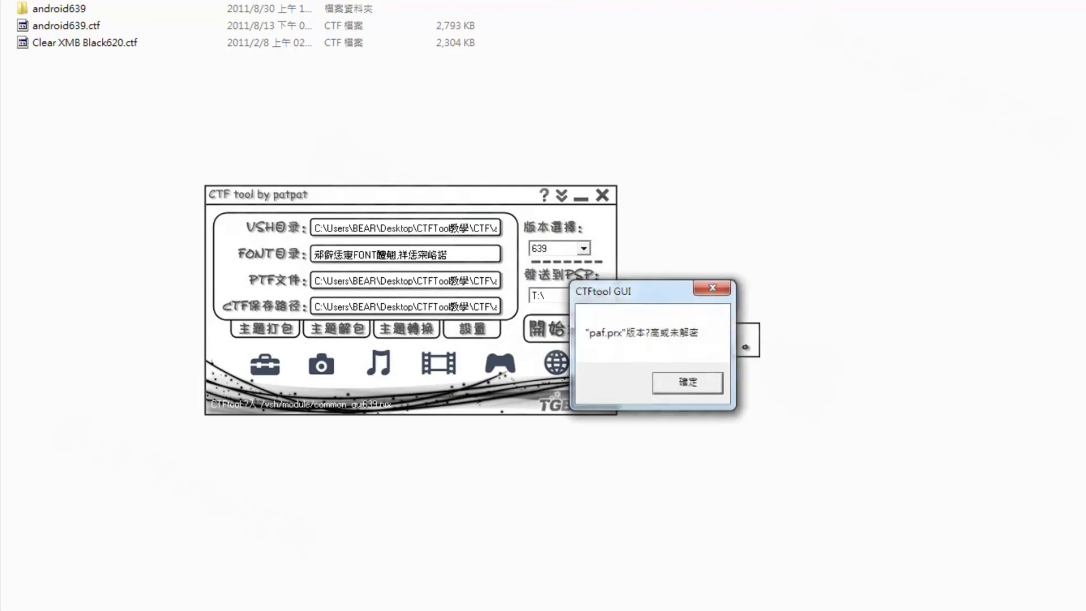
{"action": "left_click", "coordinate": [689, 382]}
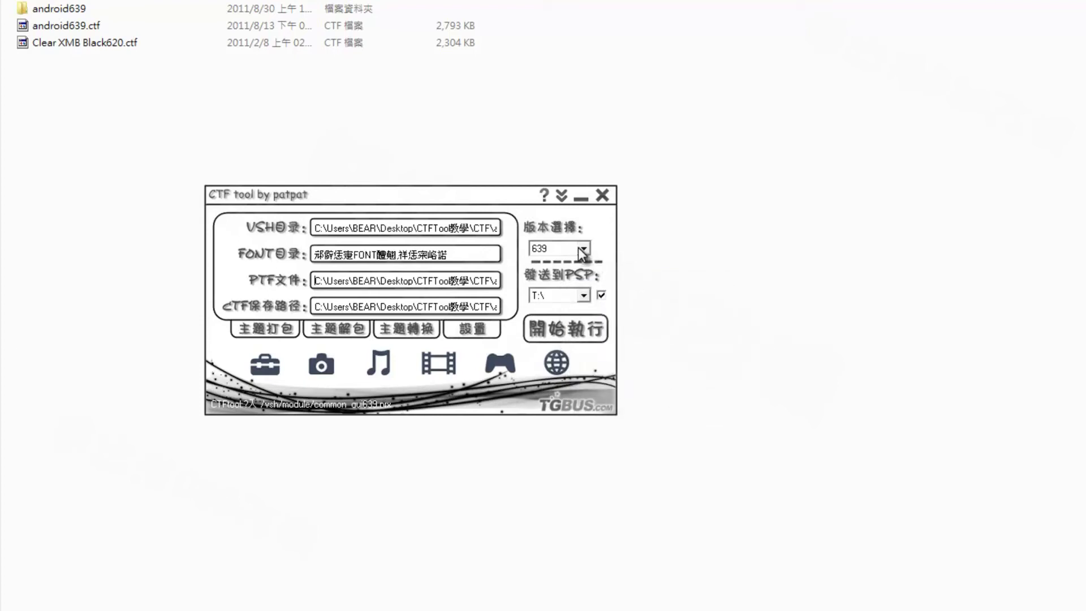
{"action": "left_click", "coordinate": [583, 250]}
{"action": "left_click", "coordinate": [544, 342]}
{"action": "left_click", "coordinate": [542, 250]}
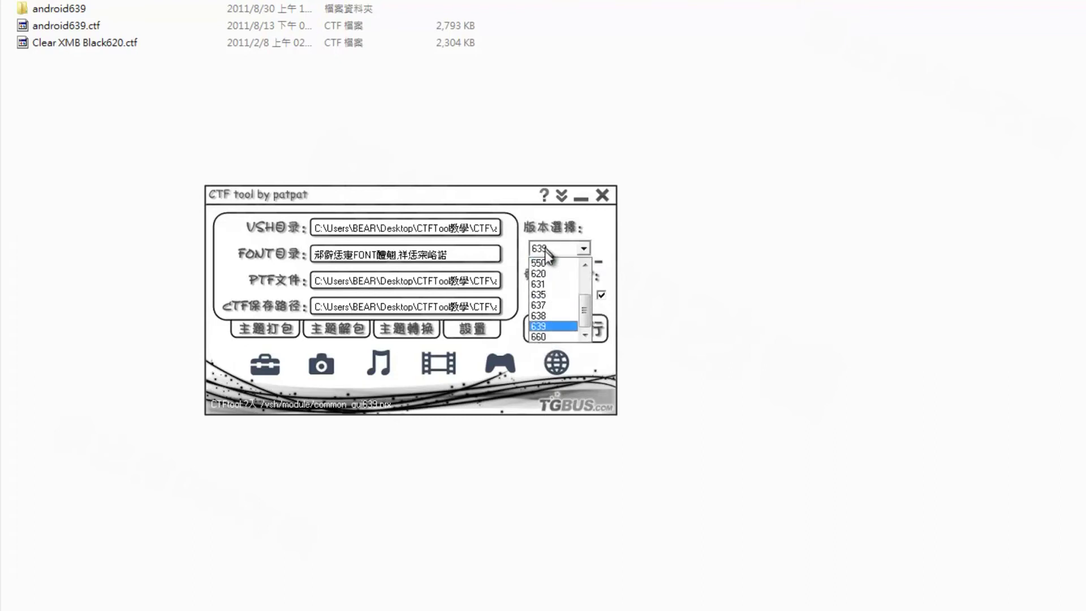
{"action": "left_click", "coordinate": [545, 335]}
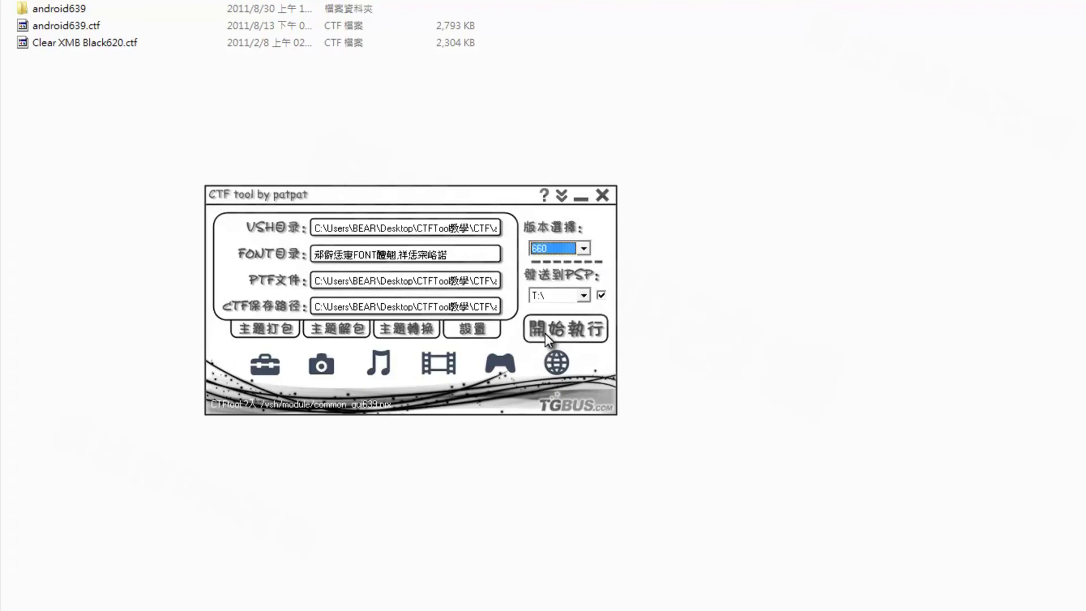
{"action": "left_click", "coordinate": [579, 334]}
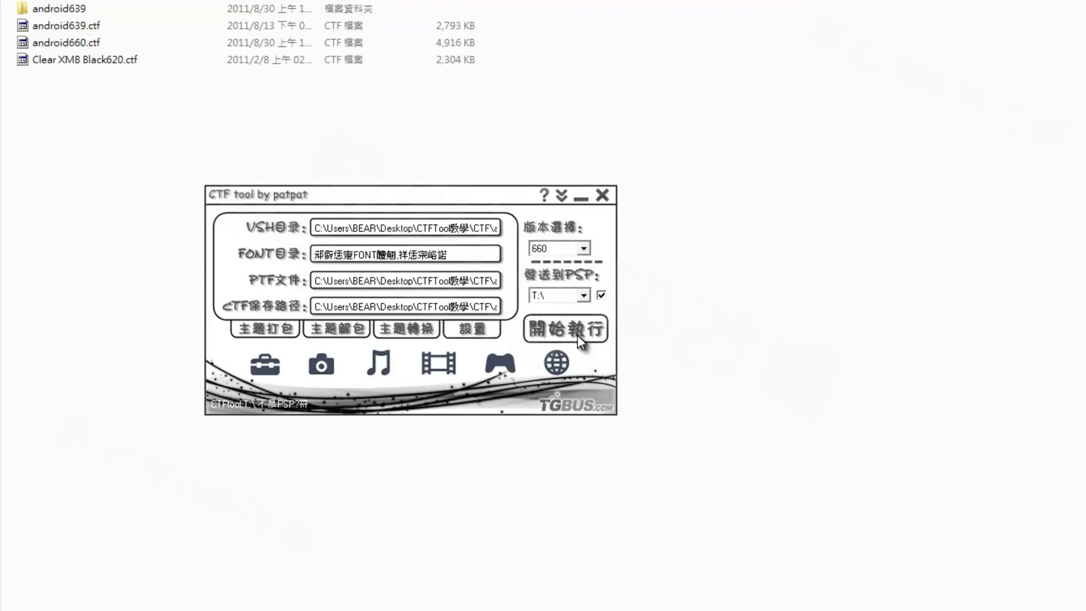
{"action": "left_click", "coordinate": [79, 49]}
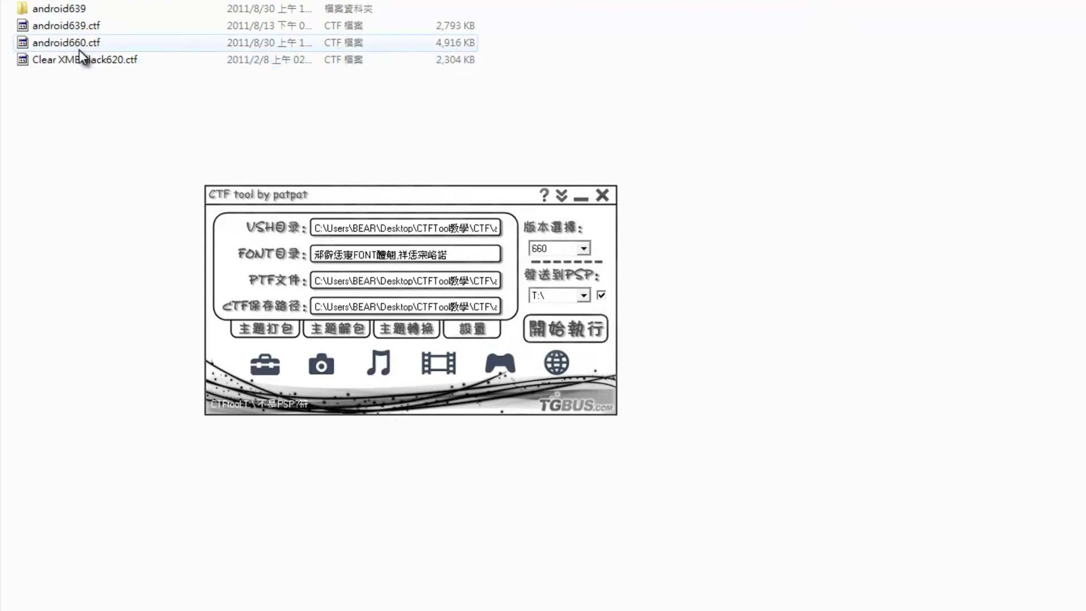
{"action": "left_click", "coordinate": [86, 106]}
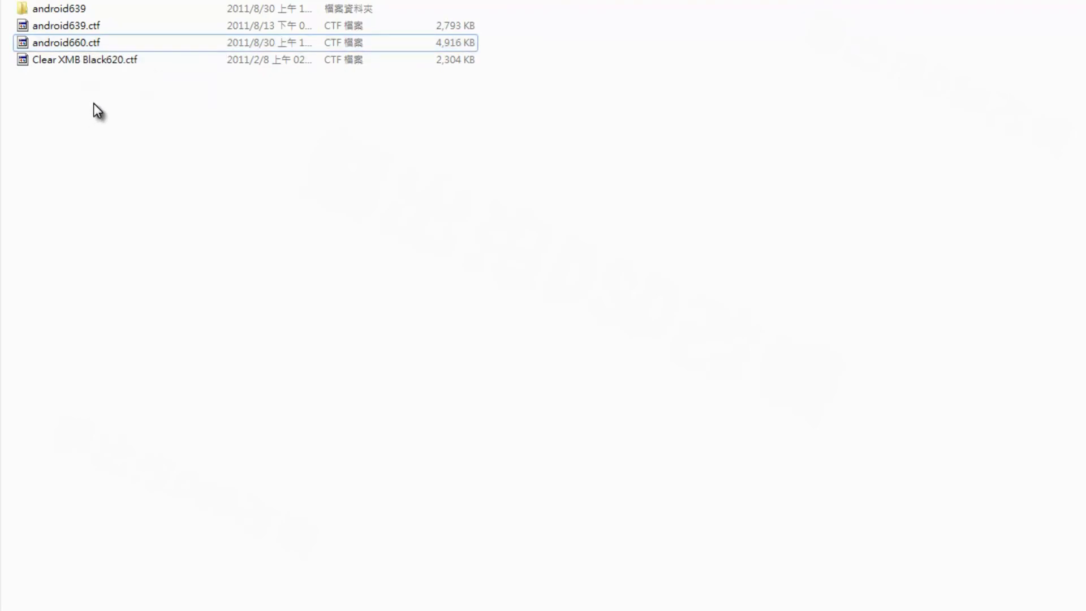
{"action": "left_click", "coordinate": [94, 66]}
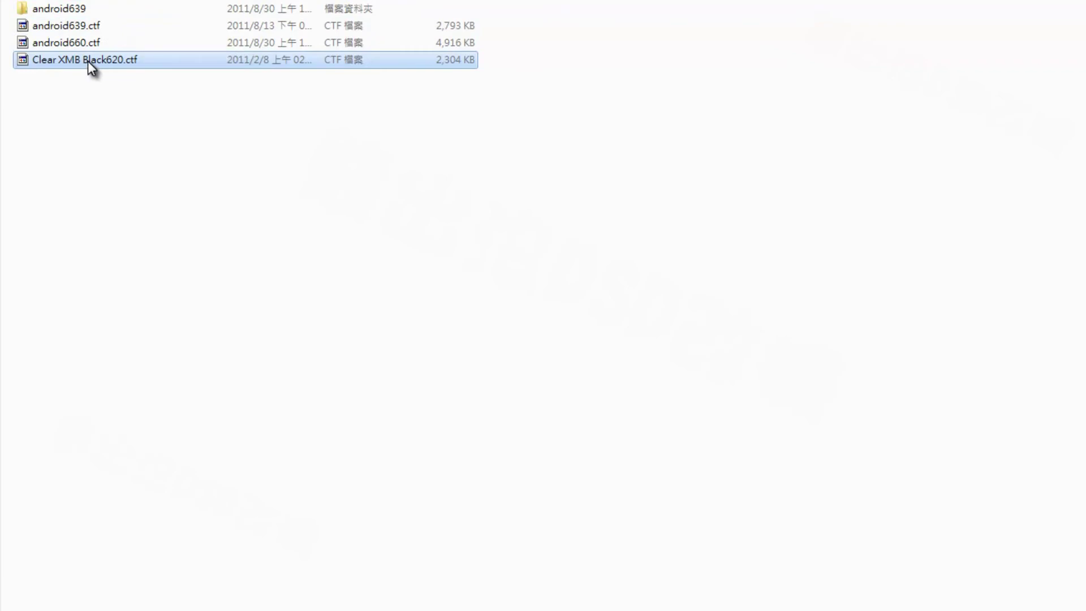
{"action": "left_click_drag", "start_coordinate": [74, 62], "coordinate": [421, 379]}
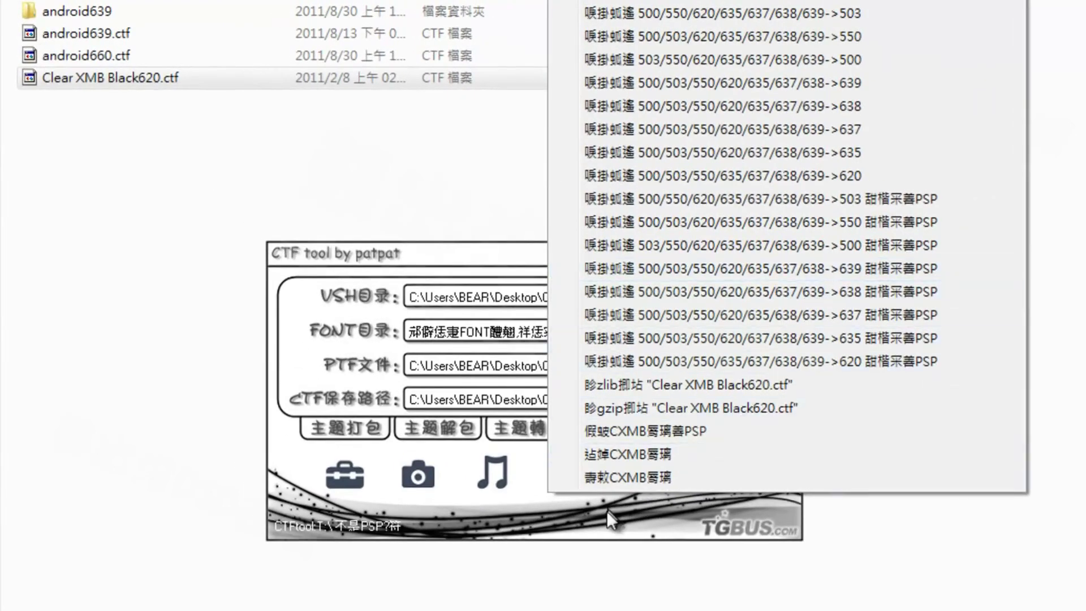
{"action": "left_click", "coordinate": [600, 525]}
Step: Set the interface language to English and convert Clear XMB Black620.ctf with Convert CTF 500/503/550/620/635/637/638->639
{"action": "left_click", "coordinate": [610, 430]}
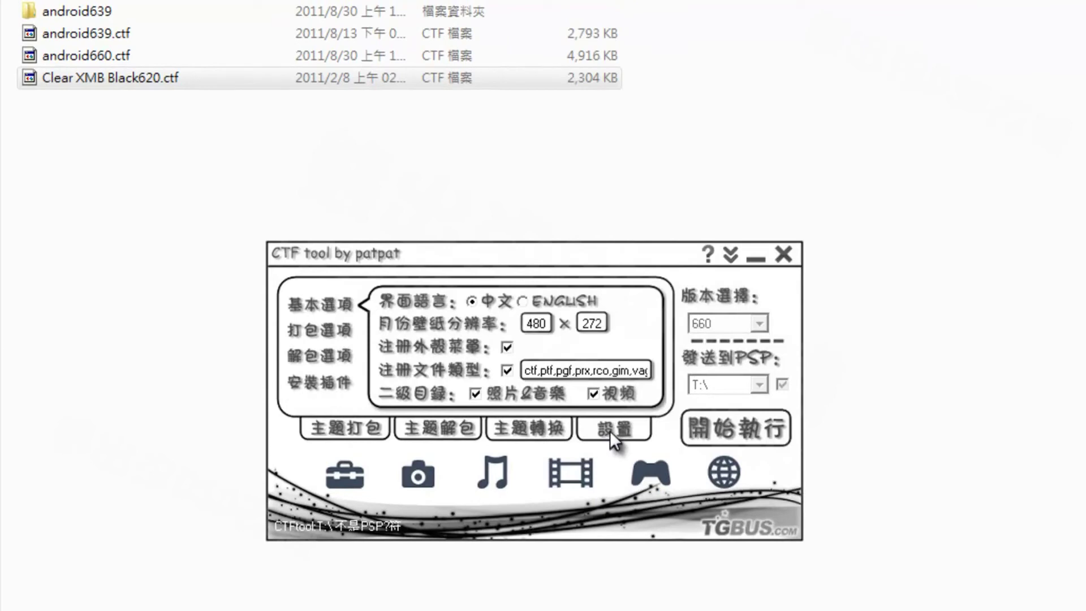
{"action": "left_click", "coordinate": [521, 301]}
{"action": "left_click_drag", "start_coordinate": [78, 81], "coordinate": [319, 503]}
{"action": "left_click_drag", "start_coordinate": [506, 498], "coordinate": [596, 504]}
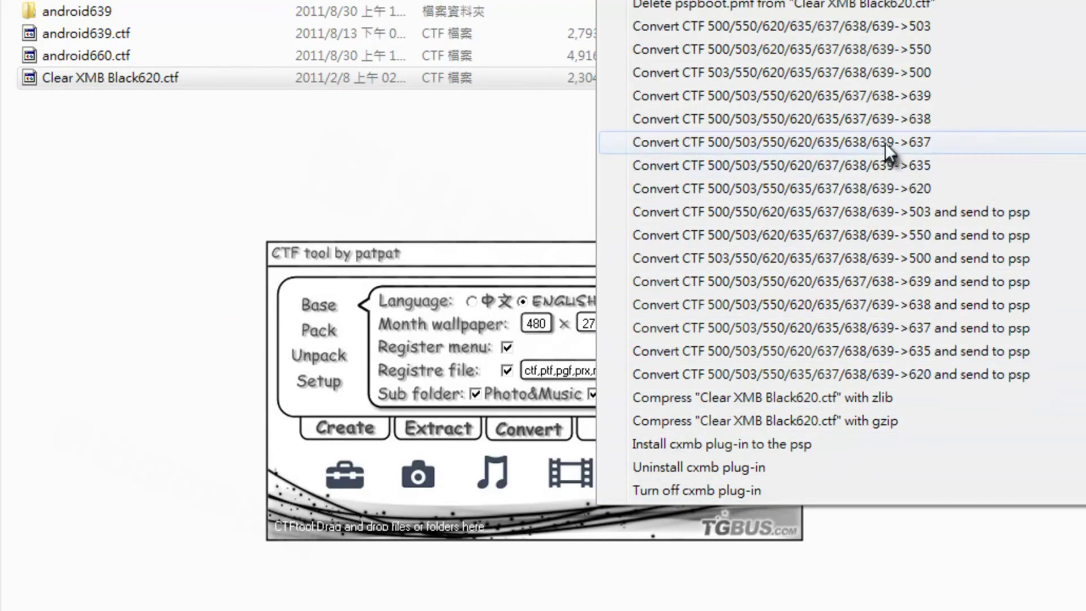
{"action": "left_click", "coordinate": [896, 97]}
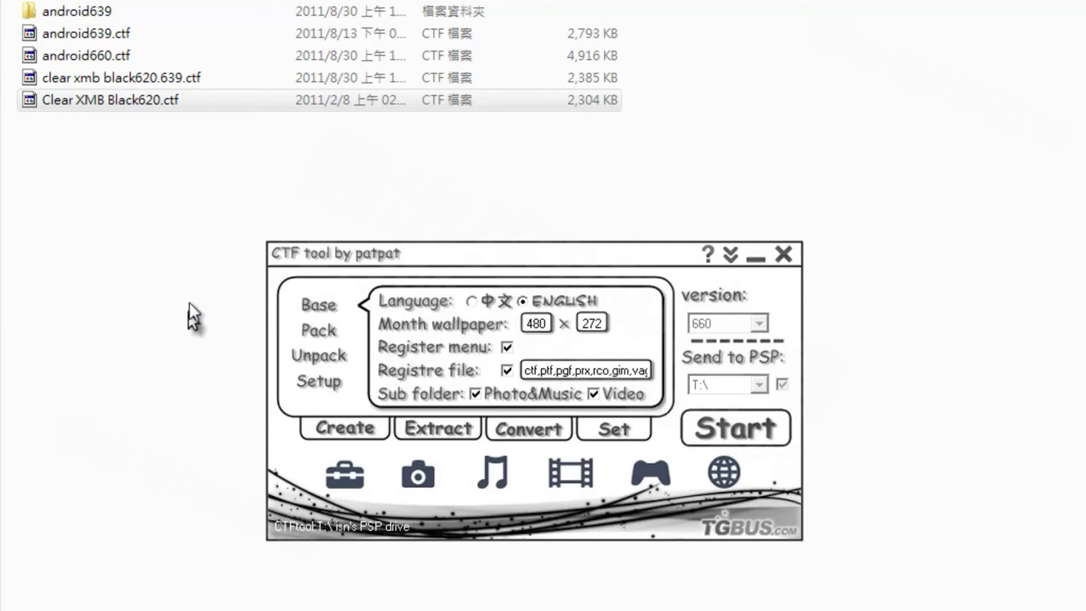
Step: Rename the converted theme file clear xmb black620.639.ctf as clear xmb black639.ctf
{"action": "left_click", "coordinate": [168, 87]}
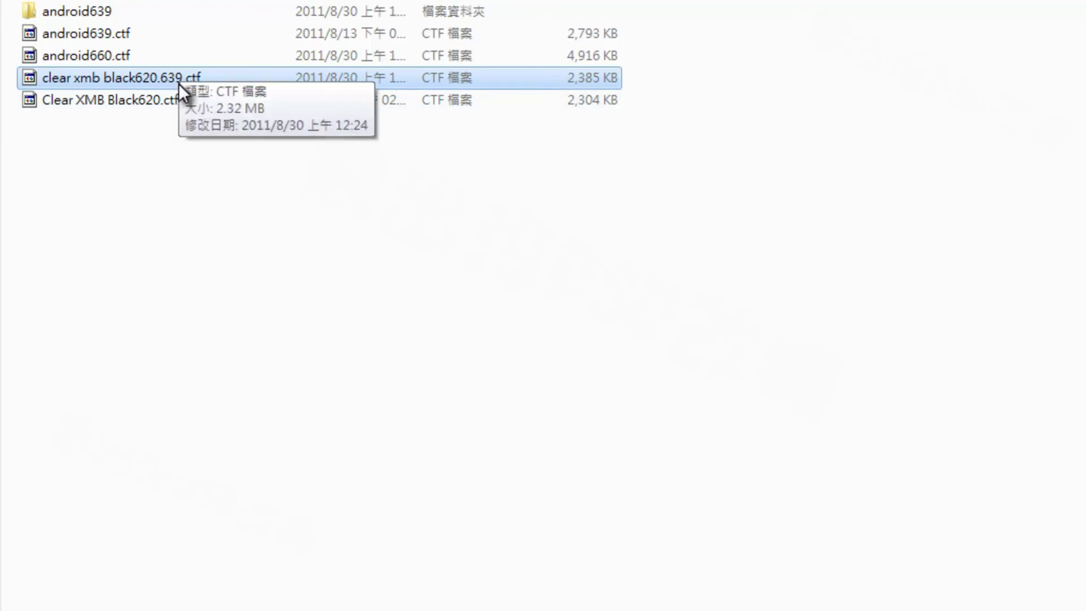
{"action": "key", "text": "F2"}
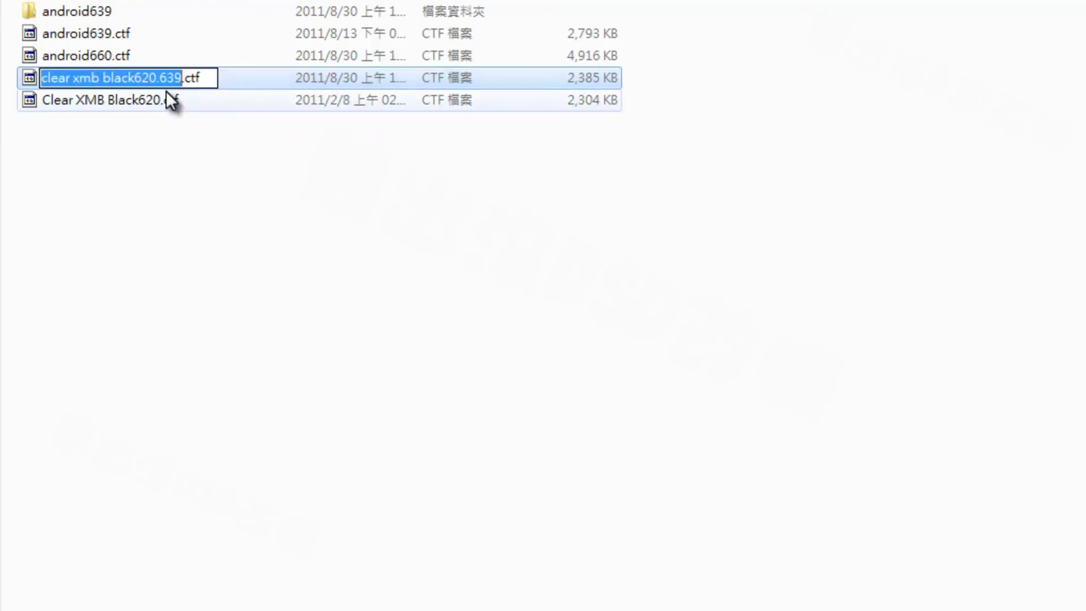
{"action": "left_click", "coordinate": [162, 81]}
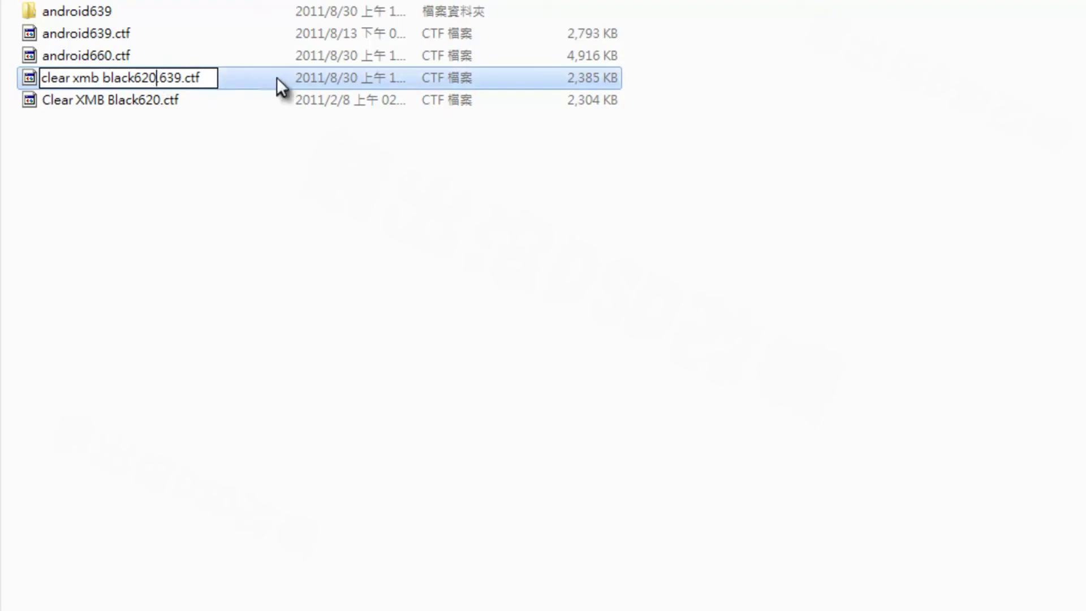
{"action": "key", "text": "BackSpace"}
{"action": "key", "text": "BackSpace"}
{"action": "key", "text": "BackSpace"}
{"action": "key", "text": "BackSpace"}
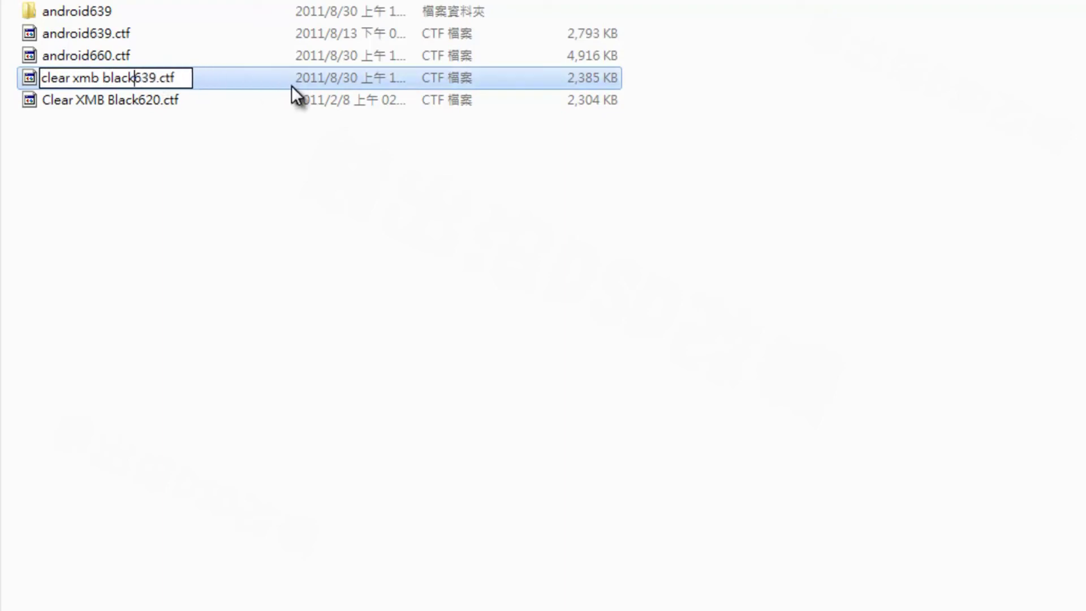
{"action": "key", "text": "Return"}
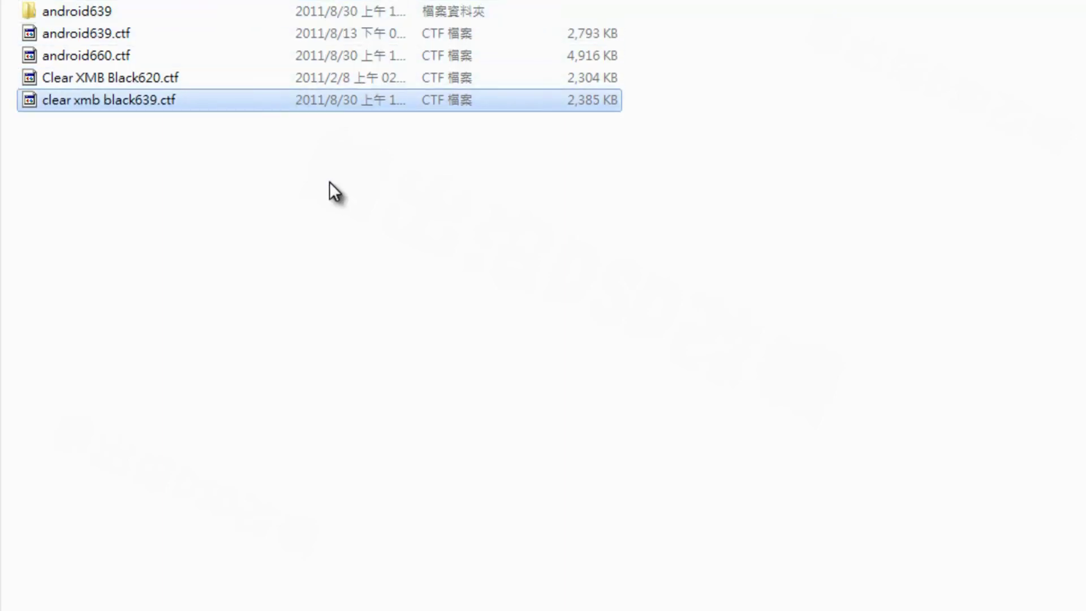
Step: Load clear xmb black639.ctf into CTF tool and extract its contents
{"action": "left_click", "coordinate": [146, 117]}
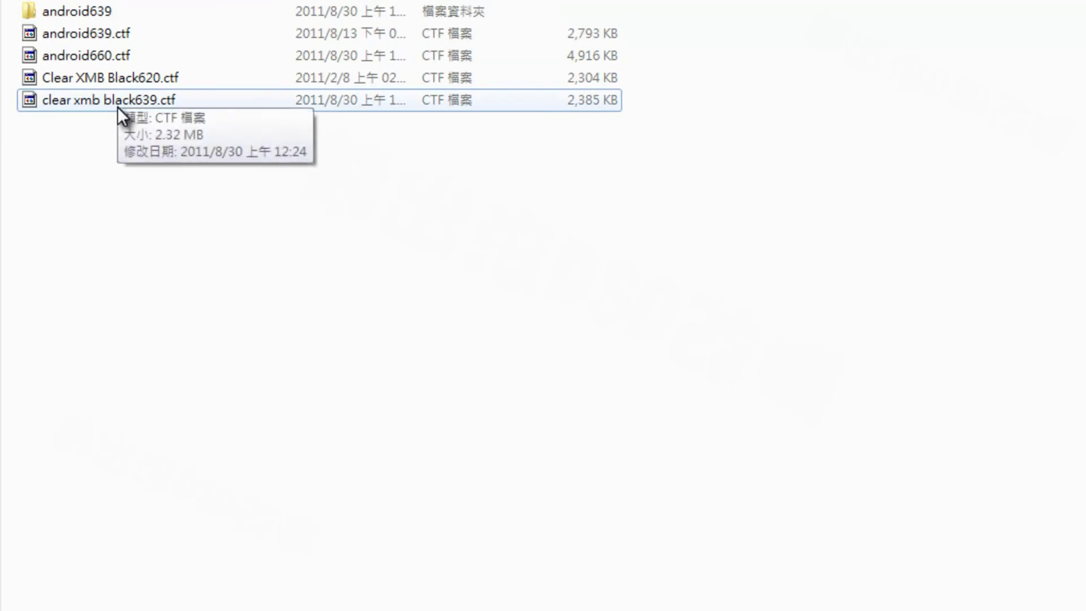
{"action": "left_click_drag", "start_coordinate": [117, 106], "coordinate": [639, 608]}
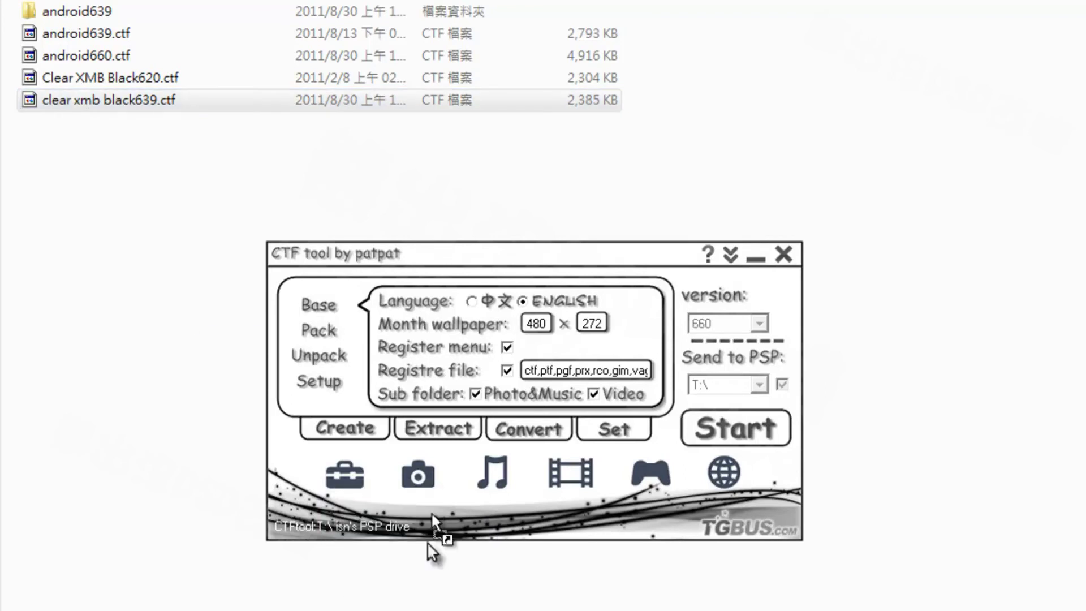
{"action": "left_click", "coordinate": [433, 464]}
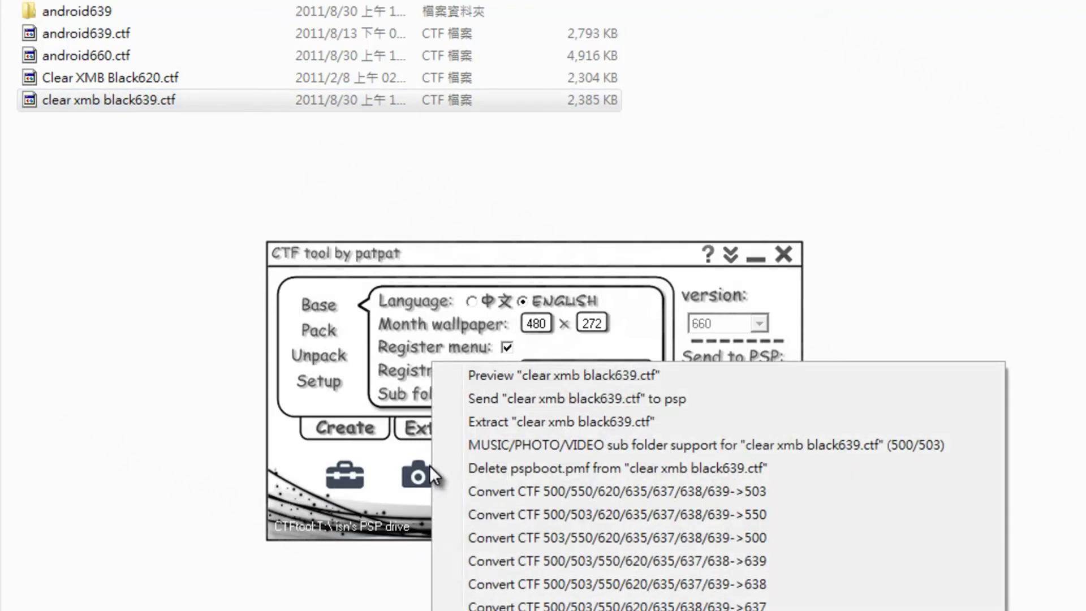
{"action": "left_click", "coordinate": [491, 426]}
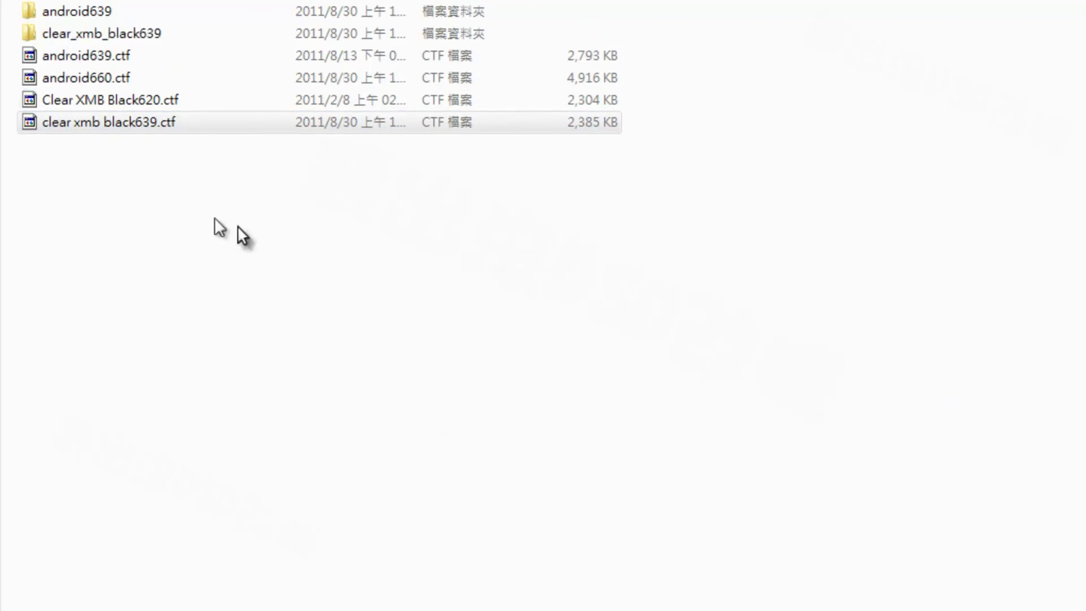
{"action": "left_click", "coordinate": [115, 36]}
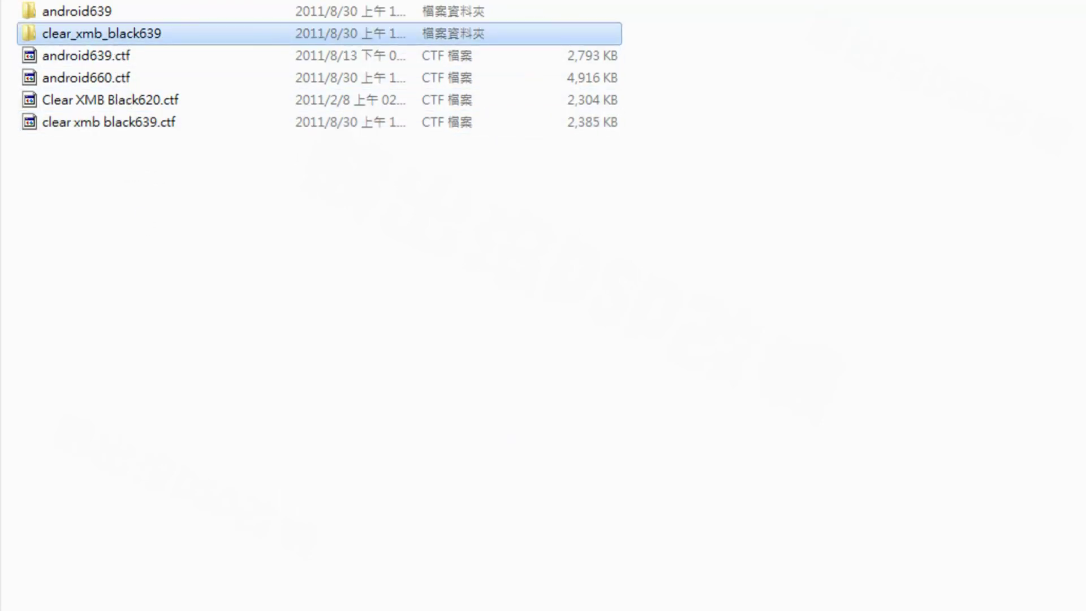
{"action": "key", "text": "Return"}
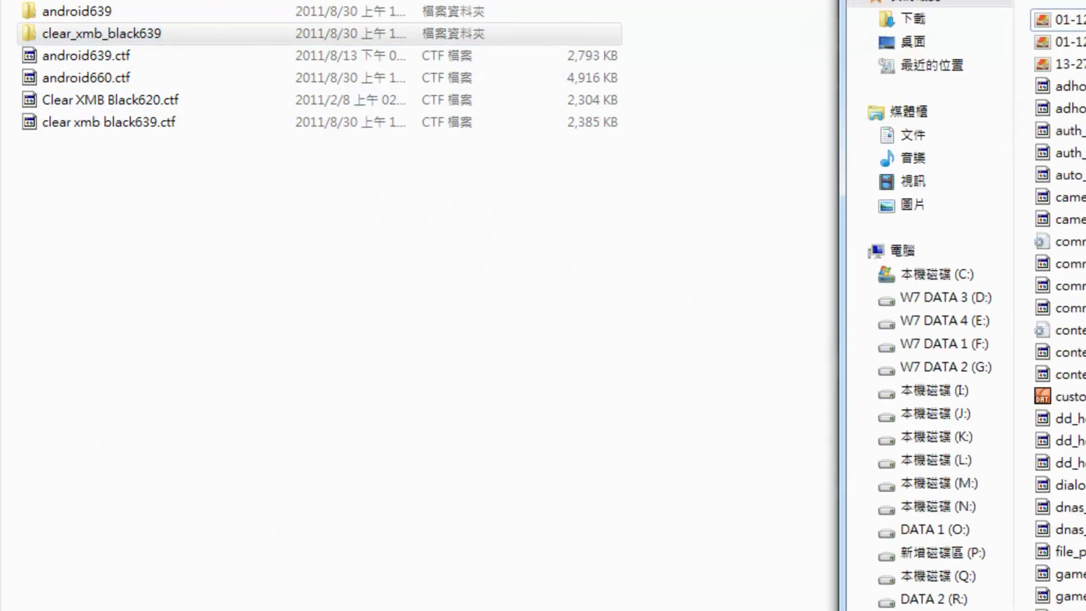
{"action": "key", "text": "super+Down"}
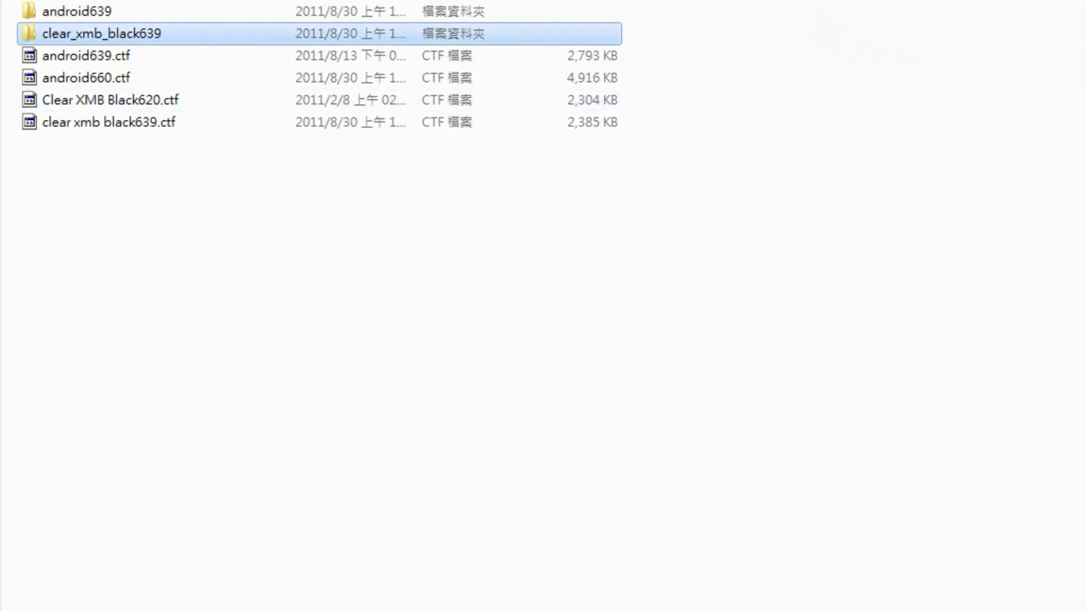
Step: Copy all four files in the scramble folder, including convert-639to660.bat and scramble.exe
{"action": "key", "text": "BackSpace"}
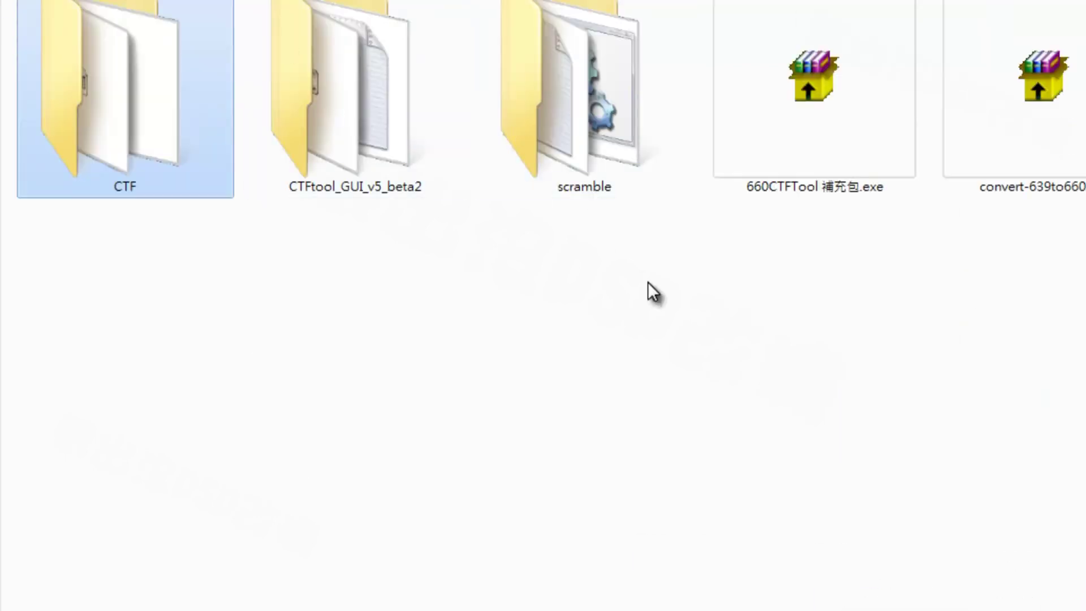
{"action": "left_click", "coordinate": [561, 137]}
{"action": "key", "text": "Return"}
{"action": "left_click_drag", "start_coordinate": [131, 103], "coordinate": [46, 18]}
{"action": "right_click", "coordinate": [48, 19]}
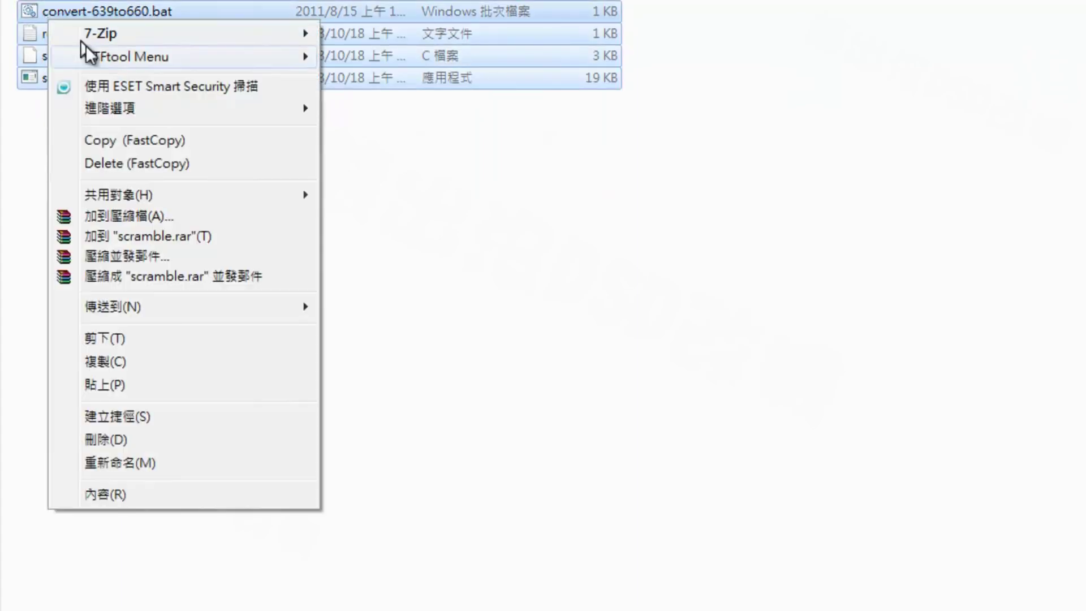
{"action": "left_click", "coordinate": [123, 357]}
Step: Paste the copied scramble files into the module folder inside the extracted clear_xmb_black639 folder
{"action": "key", "text": "BackSpace"}
{"action": "left_click", "coordinate": [142, 117]}
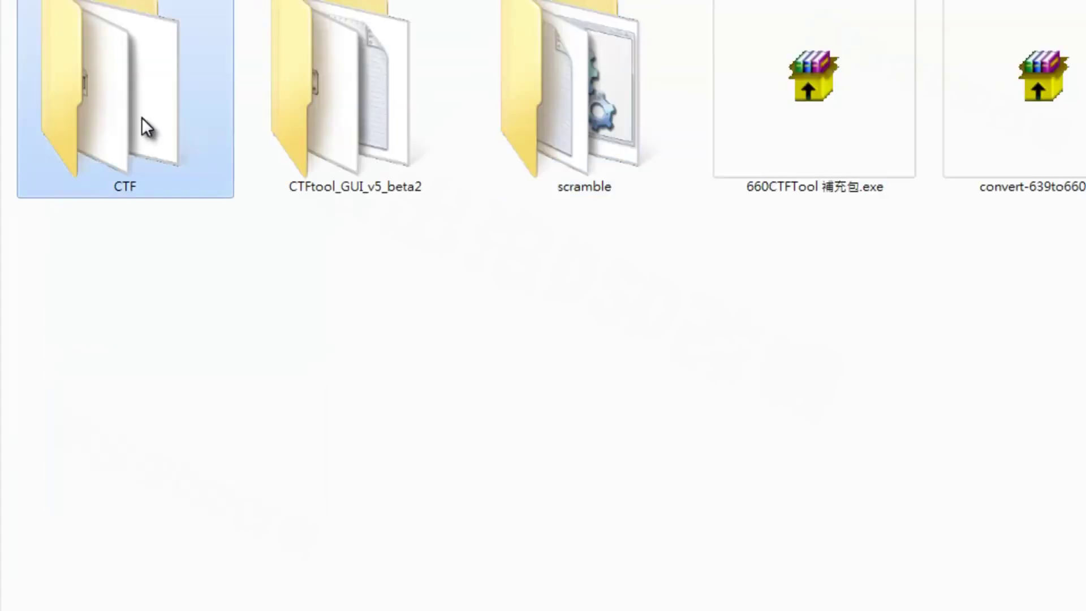
{"action": "key", "text": "Return"}
{"action": "left_click", "coordinate": [137, 35]}
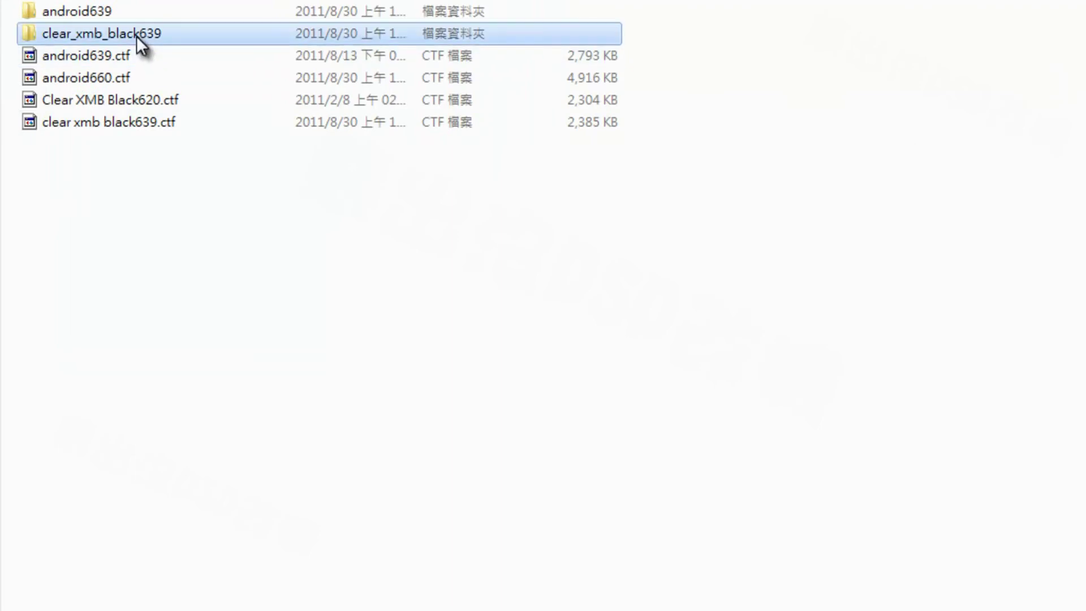
{"action": "double_click", "coordinate": [93, 31]}
{"action": "left_click", "coordinate": [50, 12]}
{"action": "double_click", "coordinate": [50, 12]}
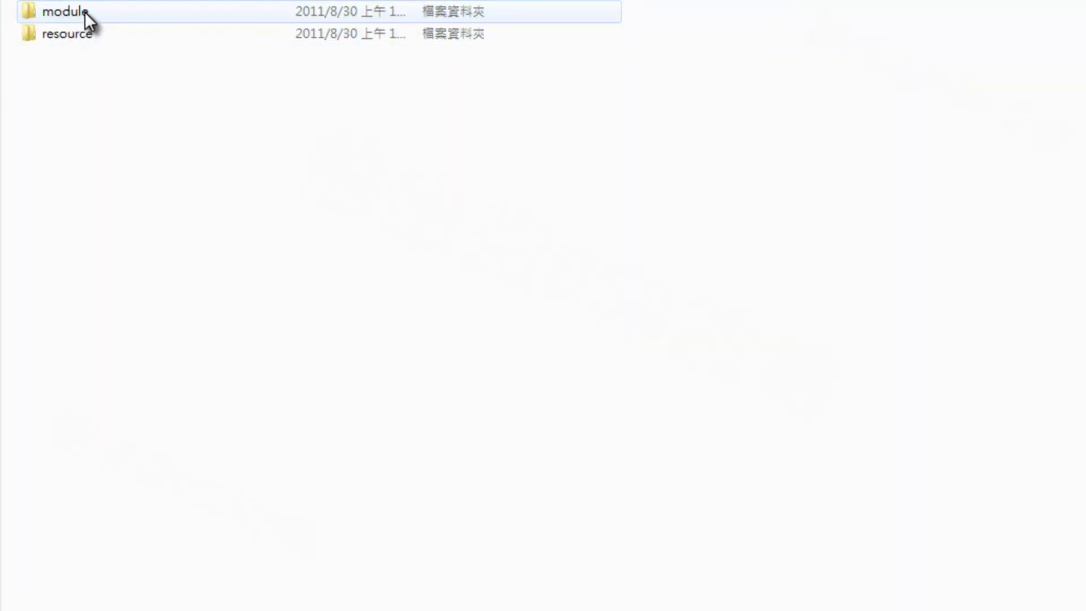
{"action": "double_click", "coordinate": [85, 11]}
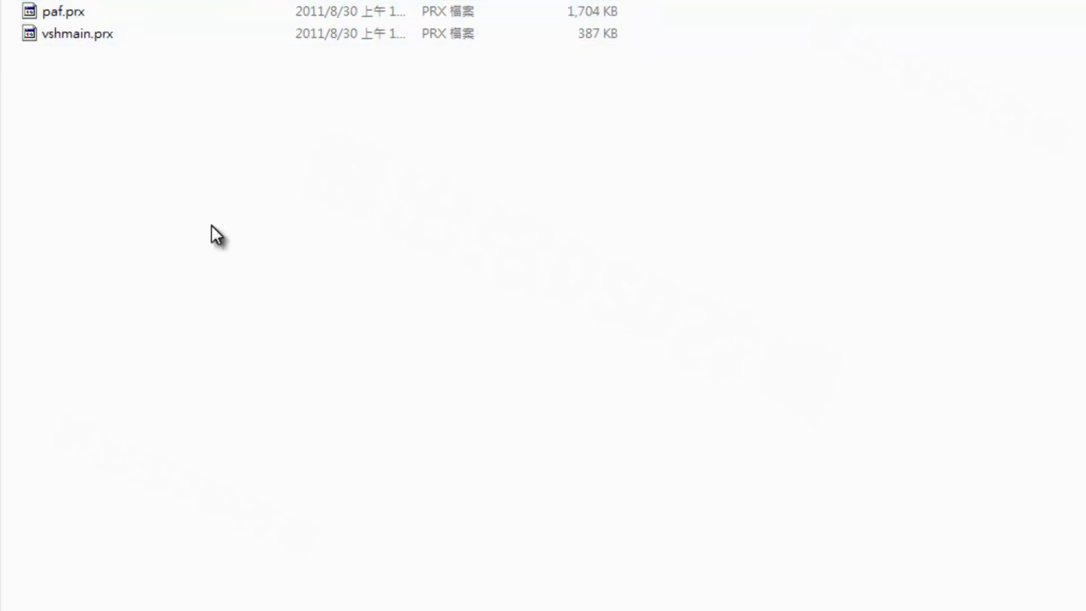
{"action": "right_click", "coordinate": [212, 227]}
{"action": "left_click", "coordinate": [299, 410]}
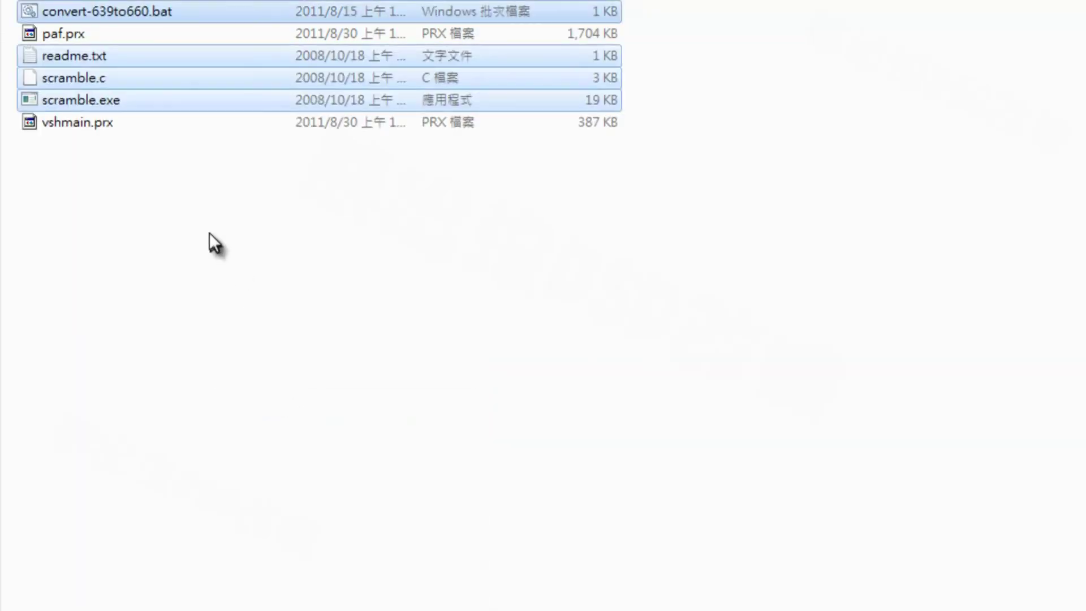
Step: Rename paf.prx in the module folder as paf639.prx
{"action": "left_click", "coordinate": [89, 128]}
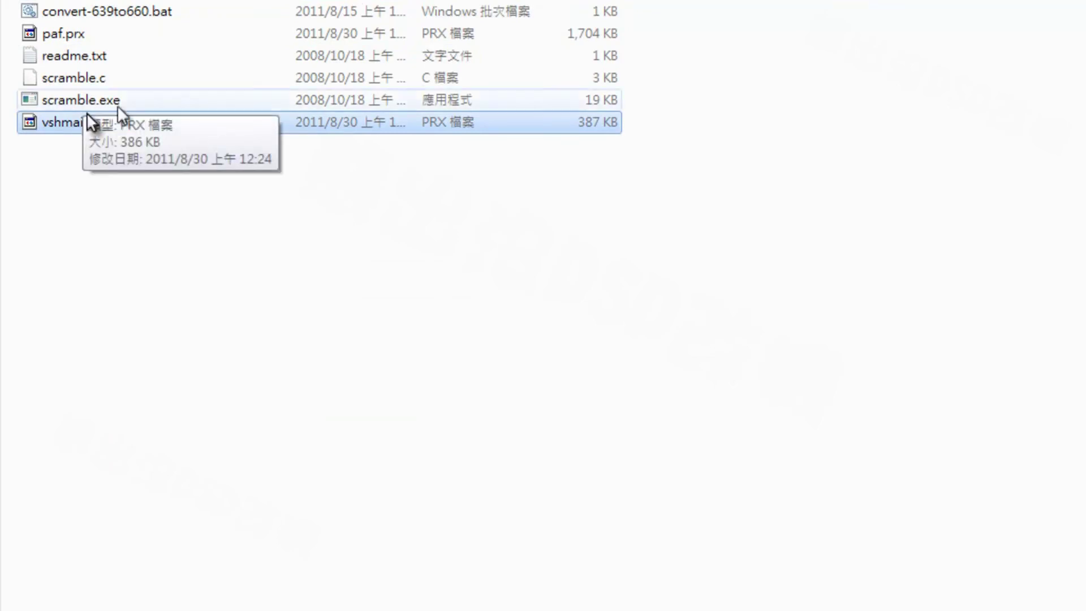
{"action": "left_click", "coordinate": [71, 35]}
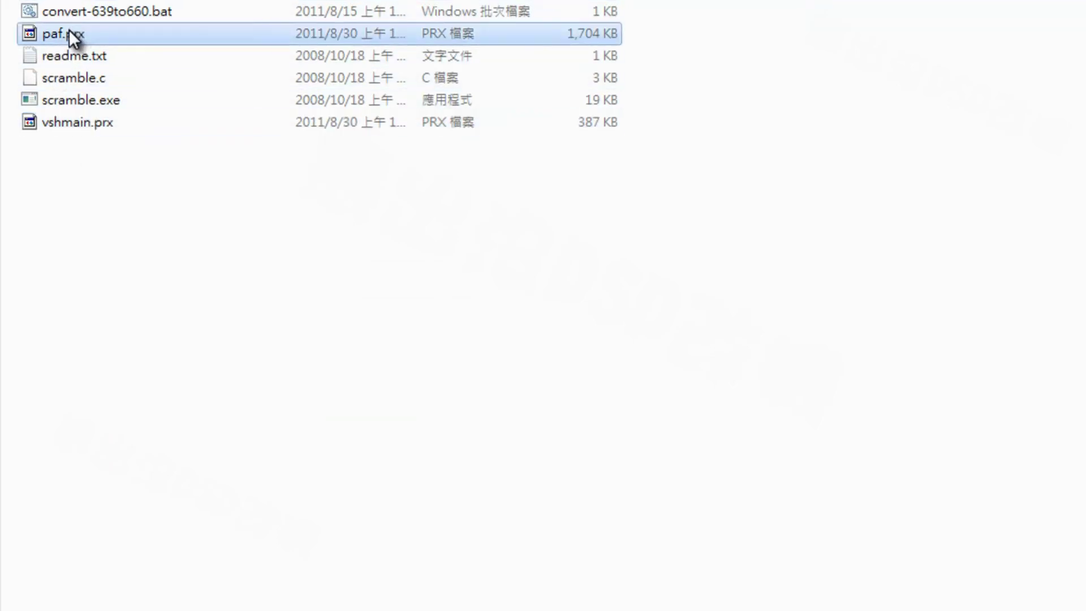
{"action": "left_click", "coordinate": [68, 35]}
{"action": "key", "text": "Right"}
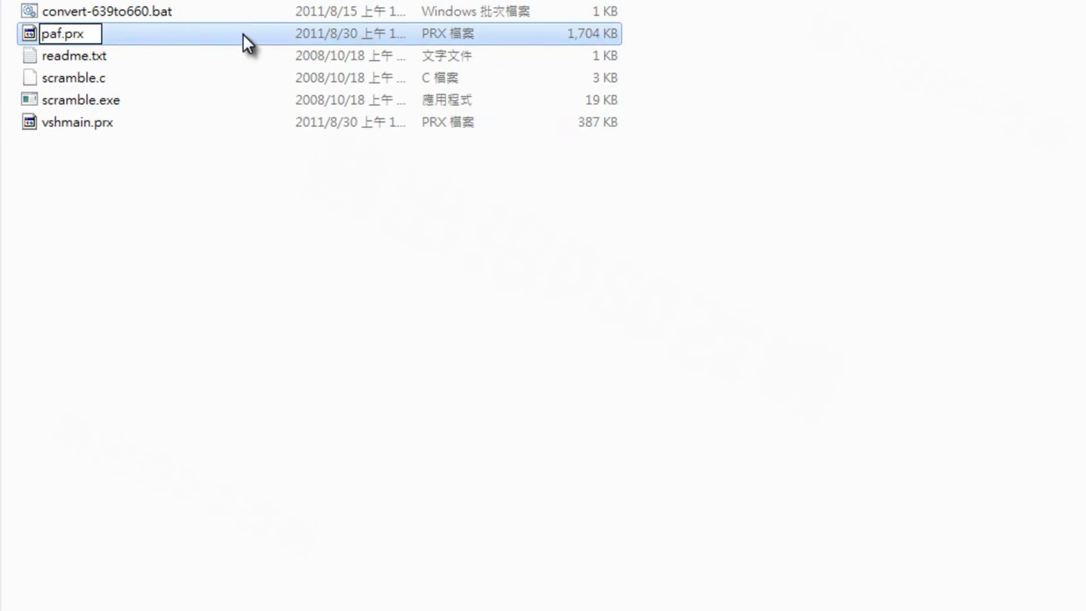
{"action": "type", "text": "639"}
{"action": "key", "text": "Return"}
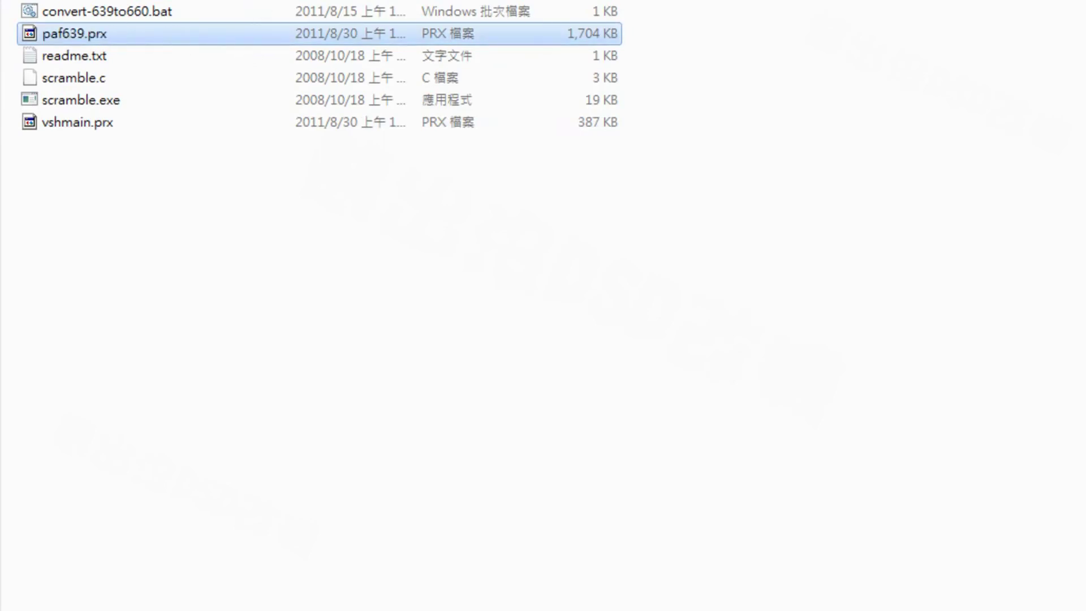
Step: Rename vshmain.prx in the module folder as vshmain639.prx
{"action": "left_click", "coordinate": [81, 126]}
{"action": "left_click", "coordinate": [84, 128]}
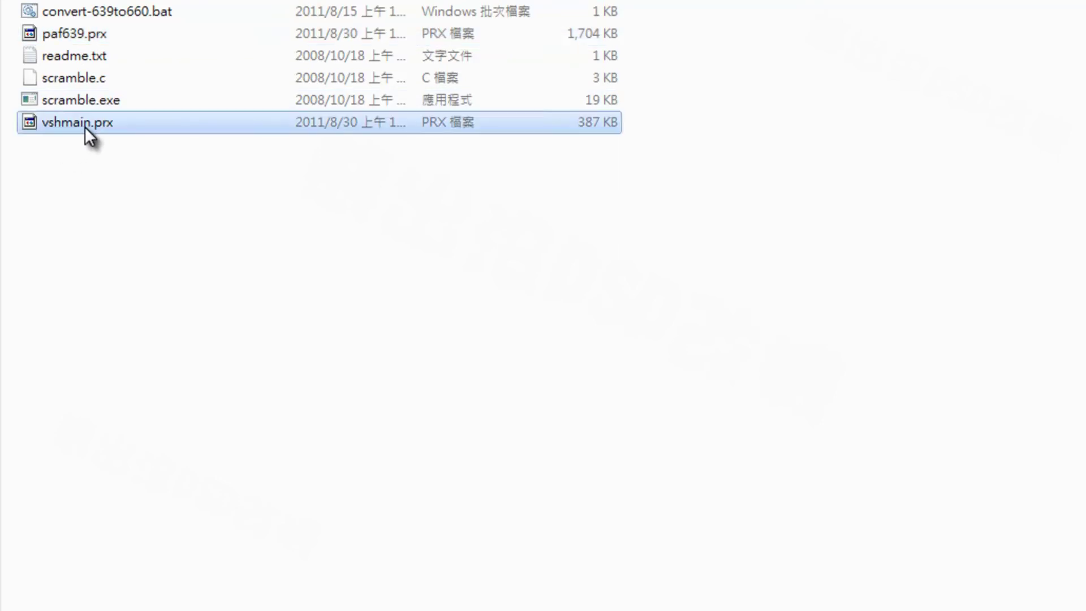
{"action": "key", "text": "Right"}
{"action": "type", "text": "639"}
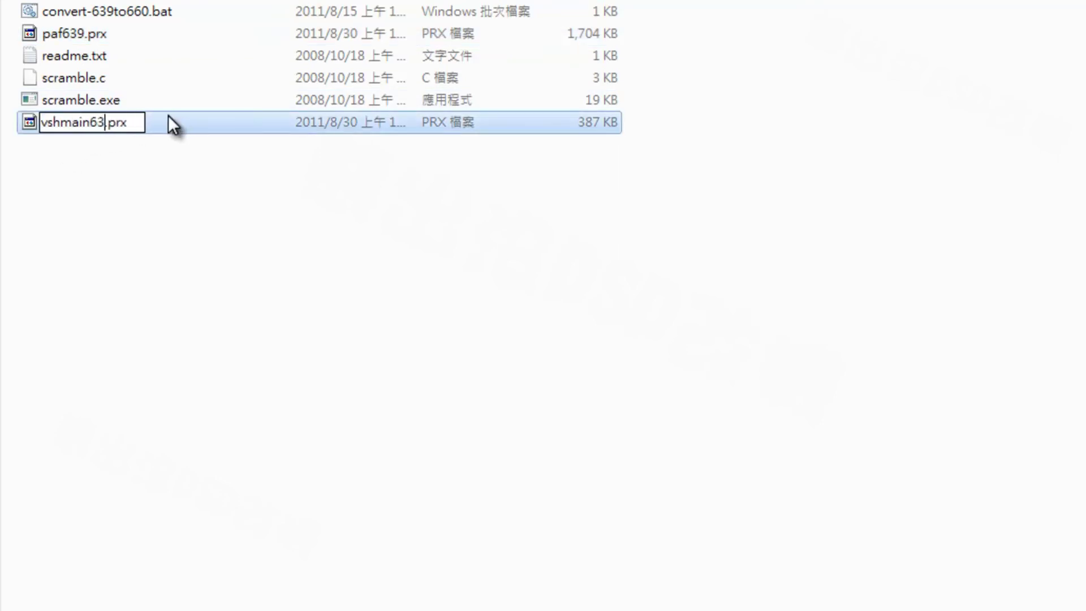
{"action": "key", "text": "Return"}
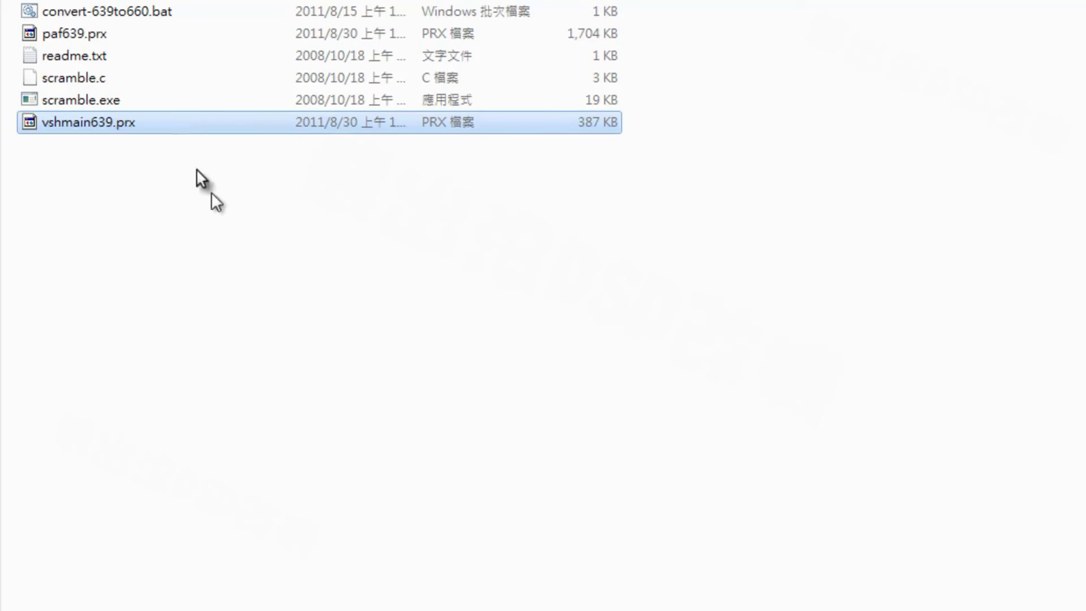
Step: Copy paf.prx and vshmain.prx from the 660 firmware module files
{"action": "key", "text": "alt+Tab"}
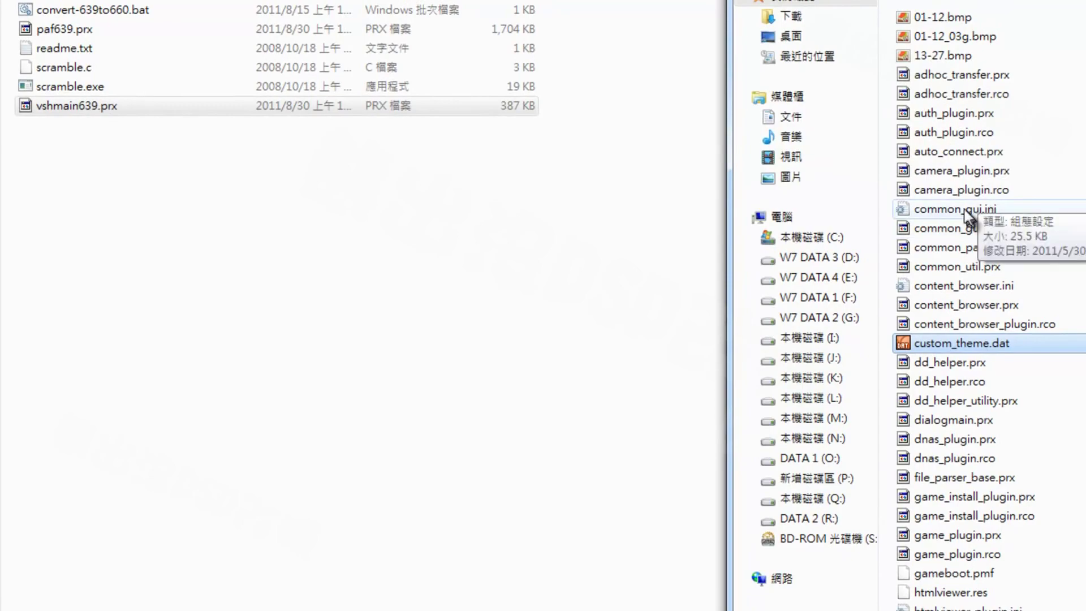
{"action": "scroll", "coordinate": [962, 583], "scroll_direction": "down", "scroll_amount": 1}
{"action": "scroll", "coordinate": [1024, 542], "scroll_direction": "down", "scroll_amount": 20}
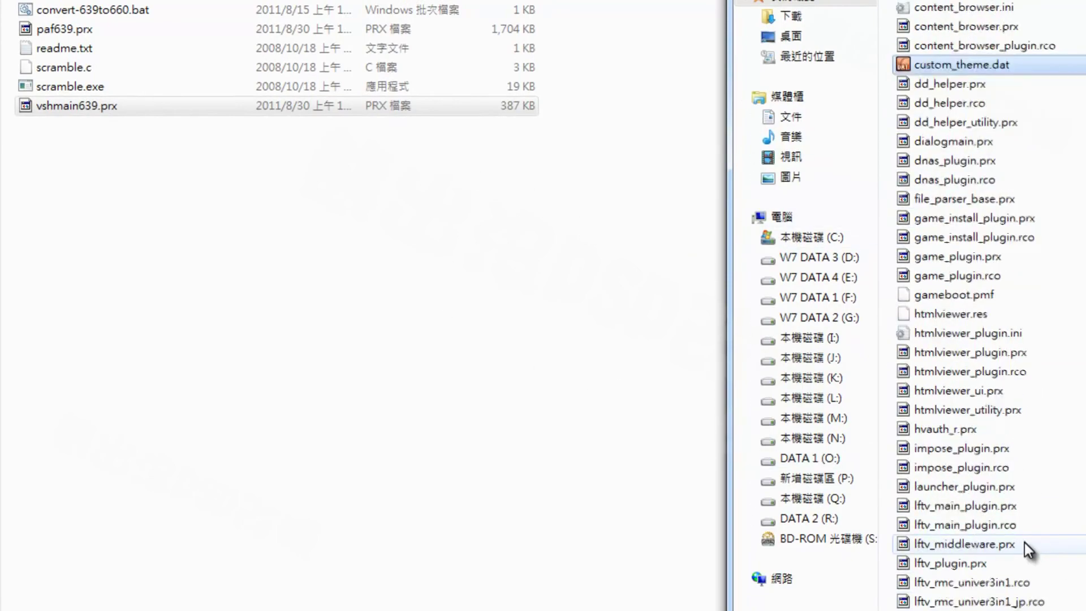
{"action": "scroll", "coordinate": [1030, 538], "scroll_direction": "down", "scroll_amount": 8}
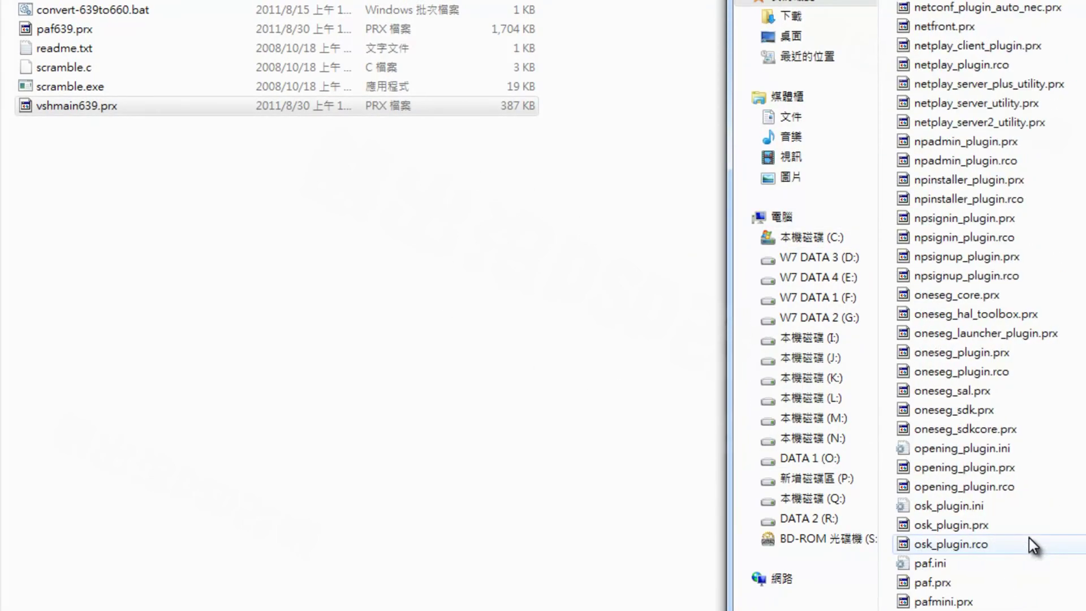
{"action": "left_click", "coordinate": [929, 409]}
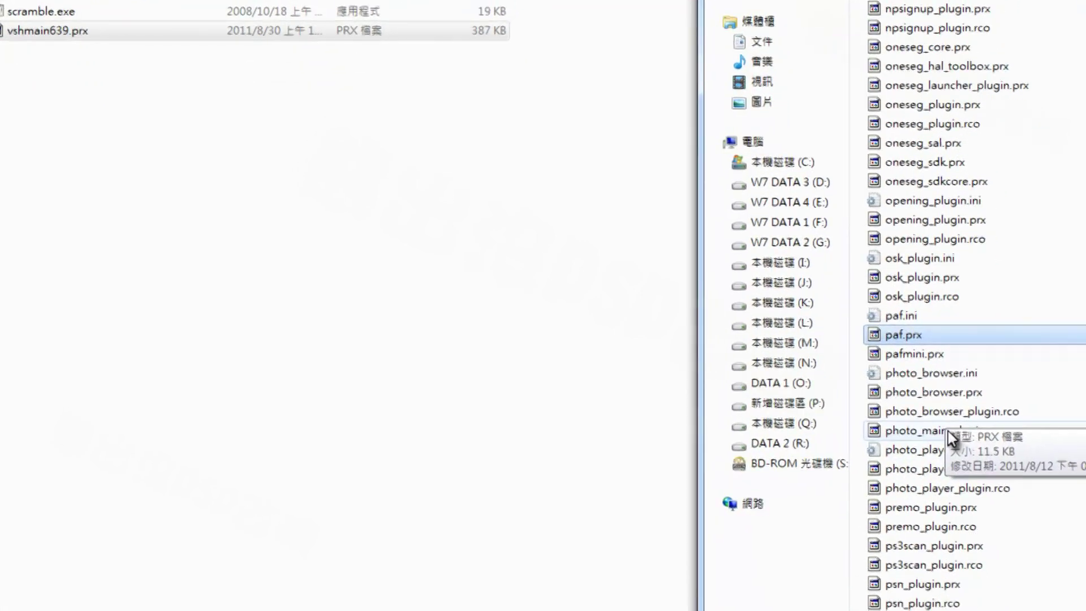
{"action": "scroll", "coordinate": [939, 481], "scroll_direction": "down", "scroll_amount": 6}
{"action": "scroll", "coordinate": [884, 322], "scroll_direction": "down", "scroll_amount": 11}
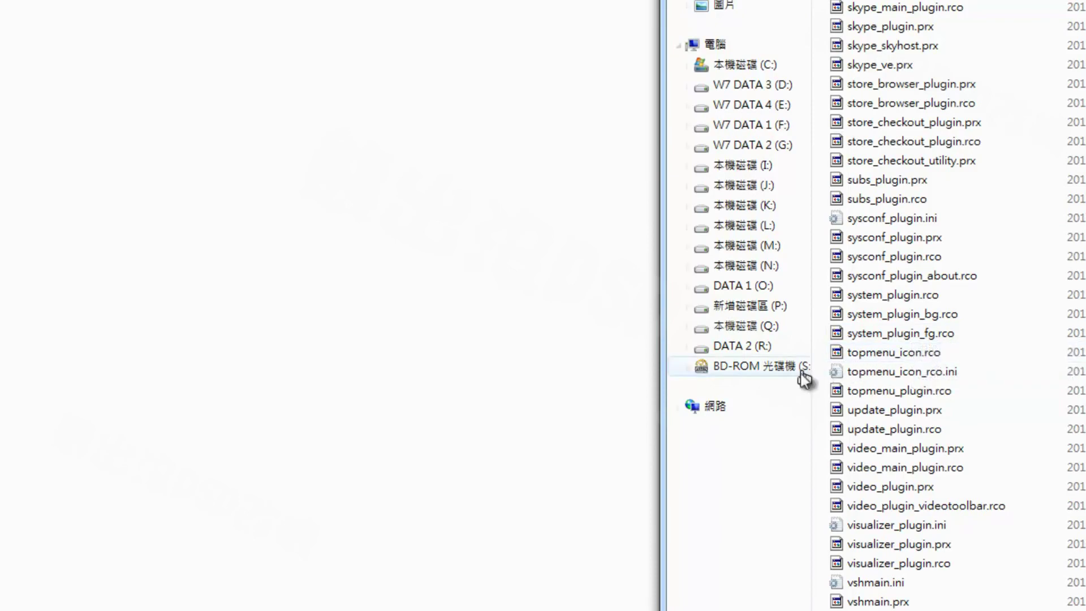
{"action": "left_click", "coordinate": [901, 603]}
{"action": "scroll", "coordinate": [905, 583], "scroll_direction": "up", "scroll_amount": 17}
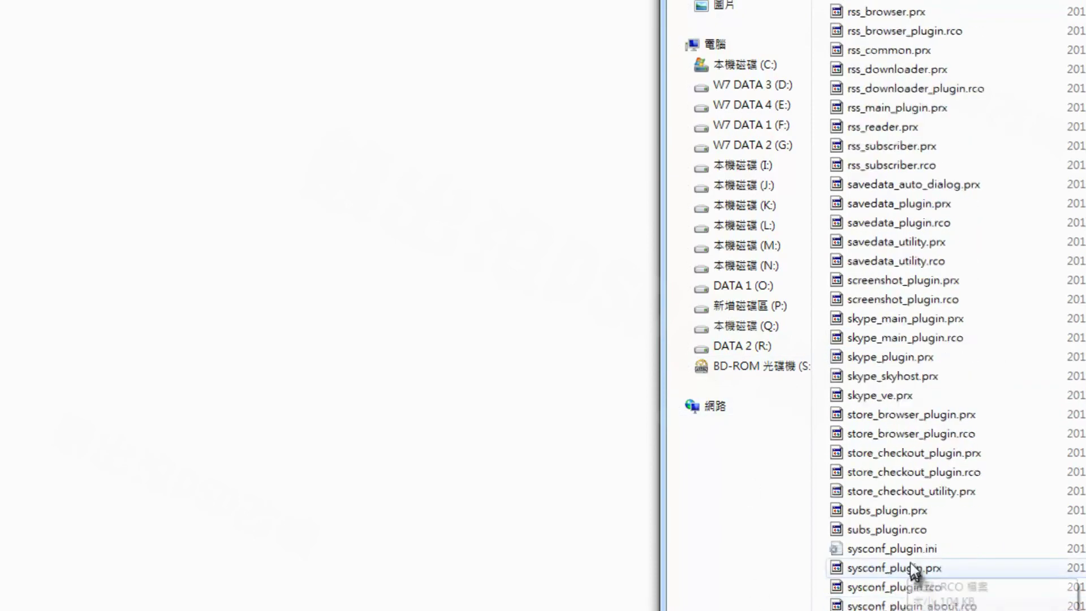
{"action": "left_click", "coordinate": [896, 279]}
{"action": "right_click", "coordinate": [906, 280]}
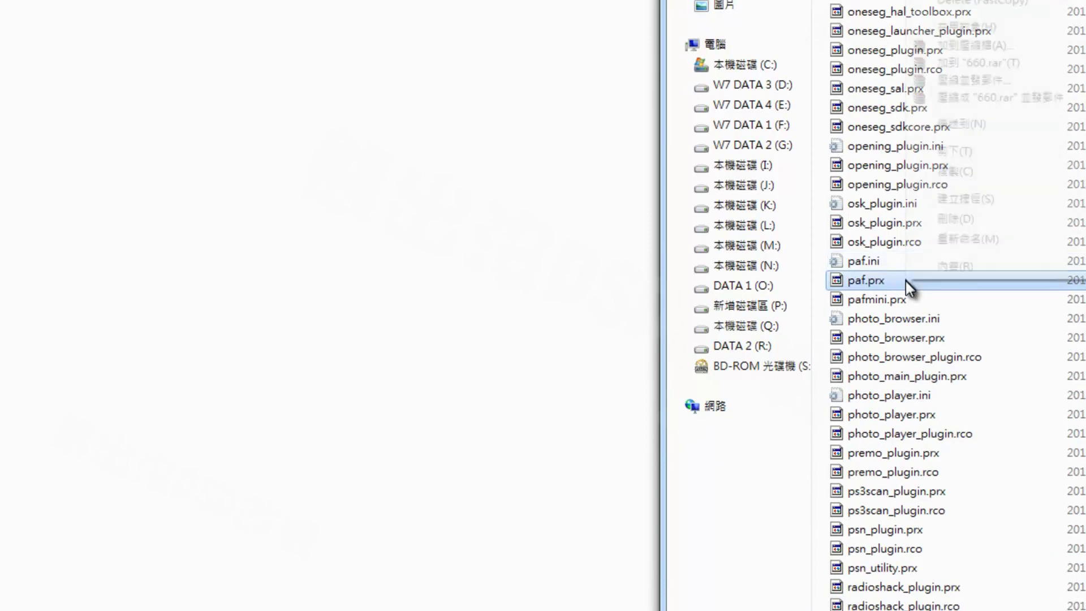
{"action": "left_click", "coordinate": [965, 173]}
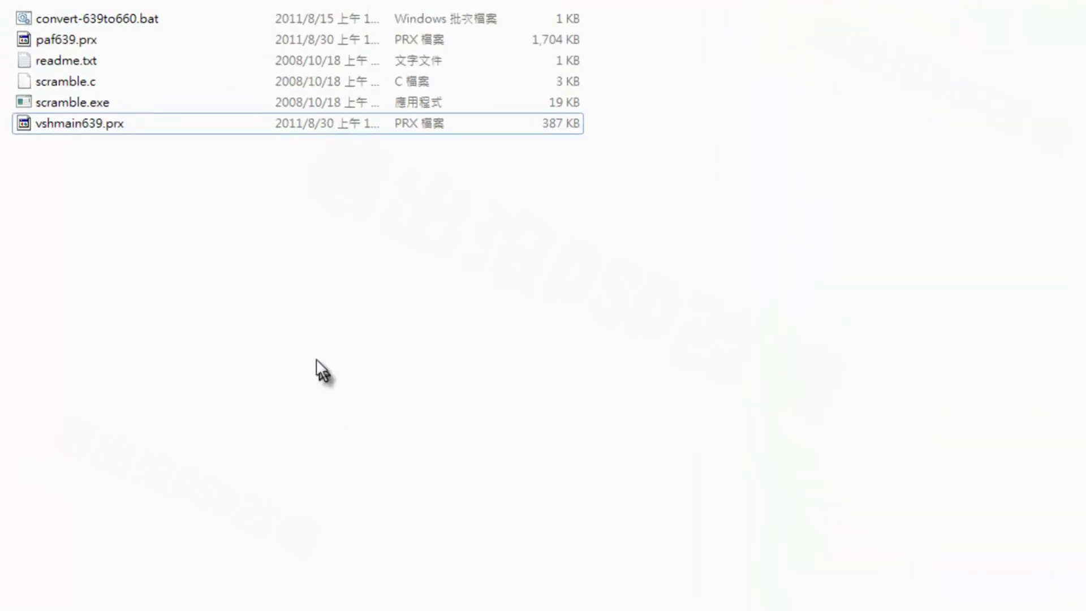
Step: Paste the 660 versions of paf.prx and vshmain.prx alongside paf639.prx and vshmain639.prx in the theme's module folder
{"action": "right_click", "coordinate": [308, 339]}
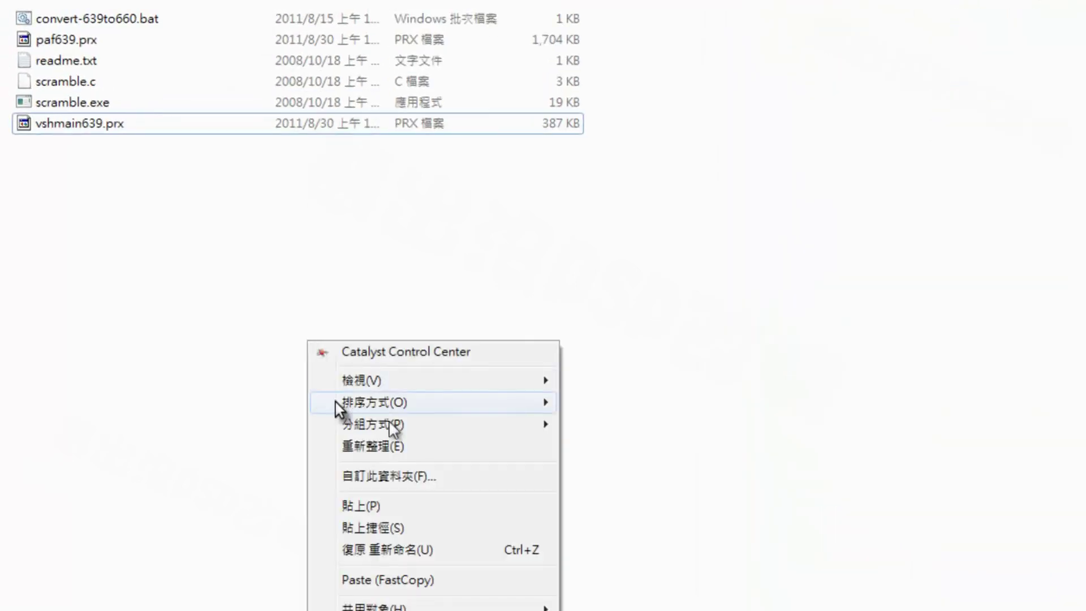
{"action": "left_click", "coordinate": [421, 504]}
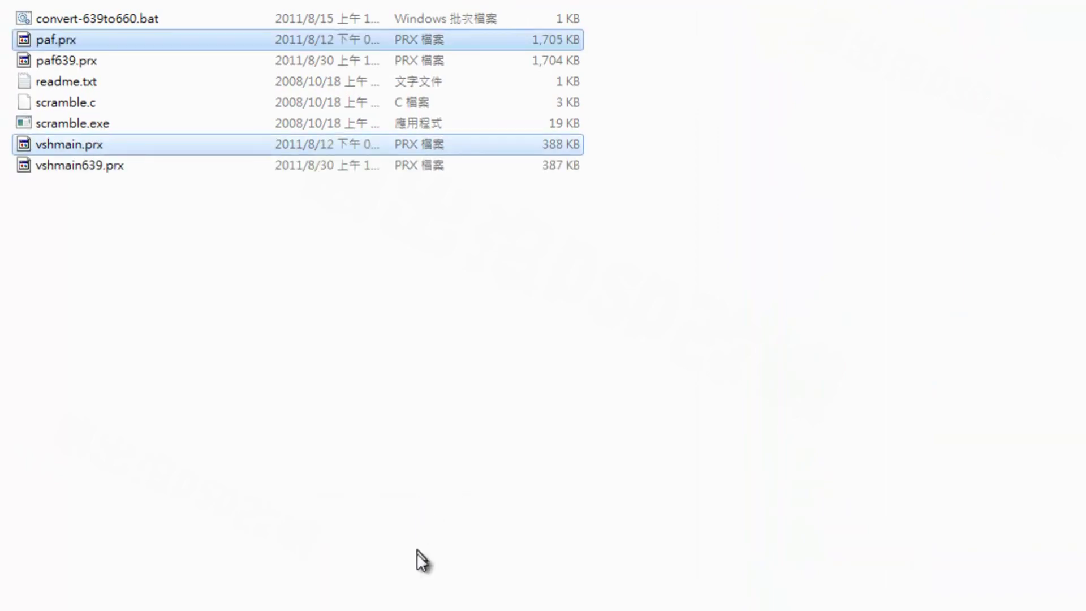
{"action": "left_click", "coordinate": [377, 512]}
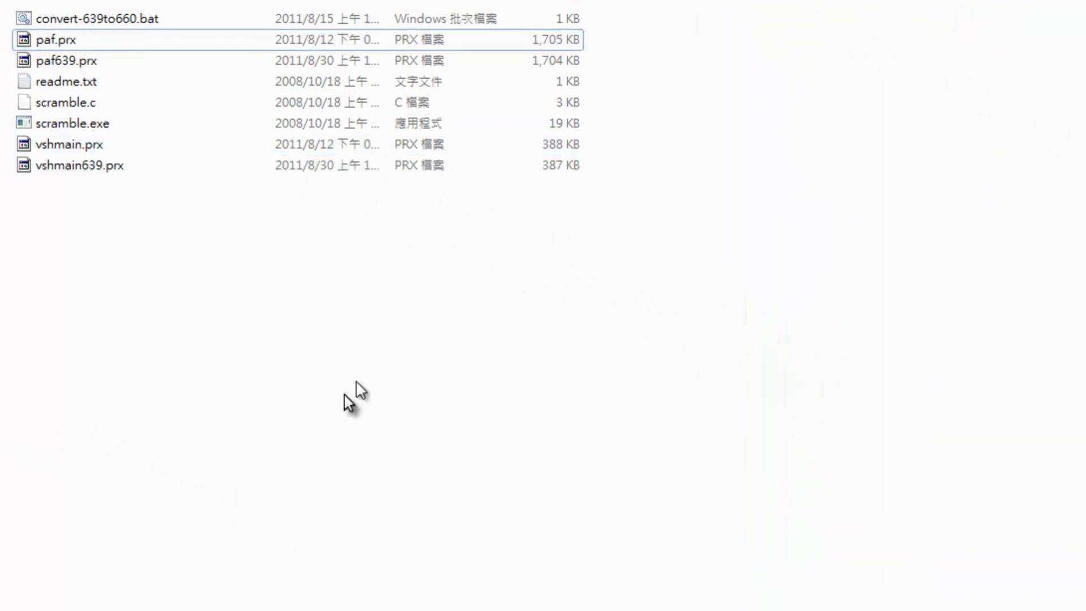
Step: Run convert-639to660.bat on the module paf to convert it to 660, and close the console when it finishes
{"action": "double_click", "coordinate": [116, 17]}
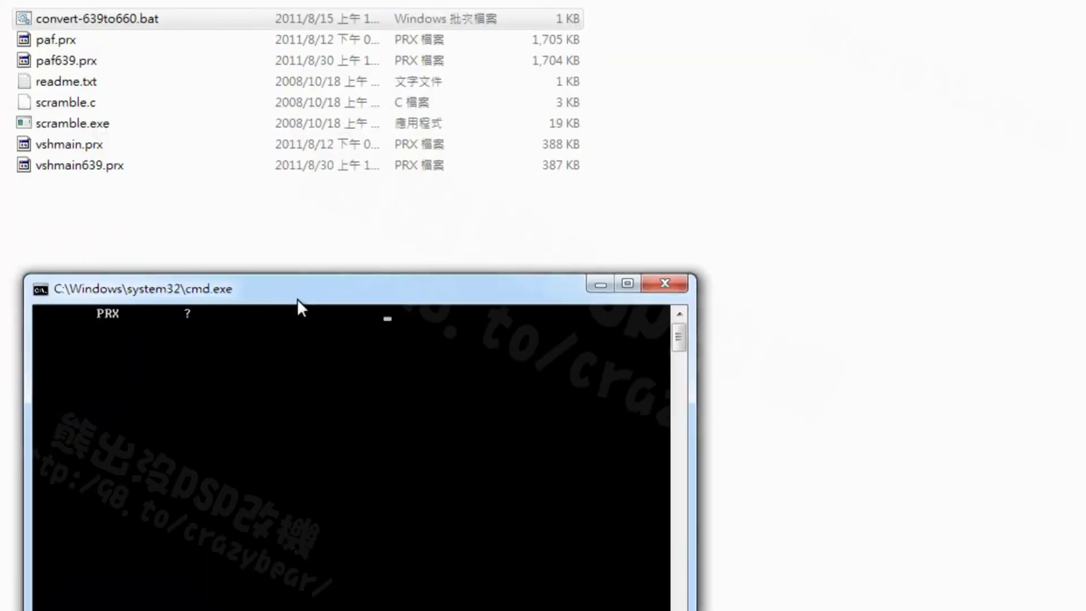
{"action": "type", "text": "pa"}
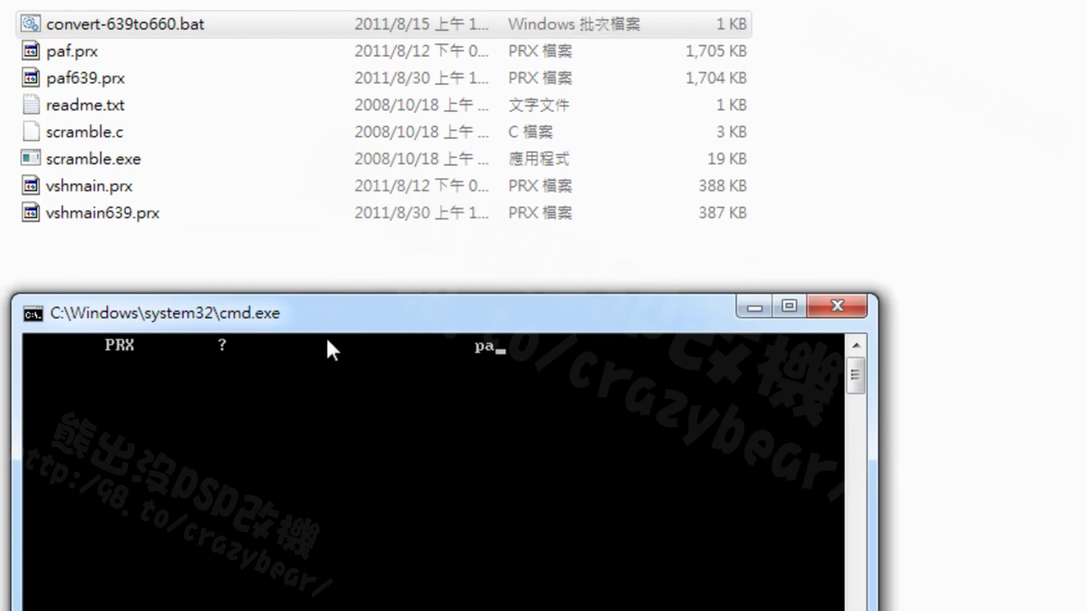
{"action": "key", "text": "Return"}
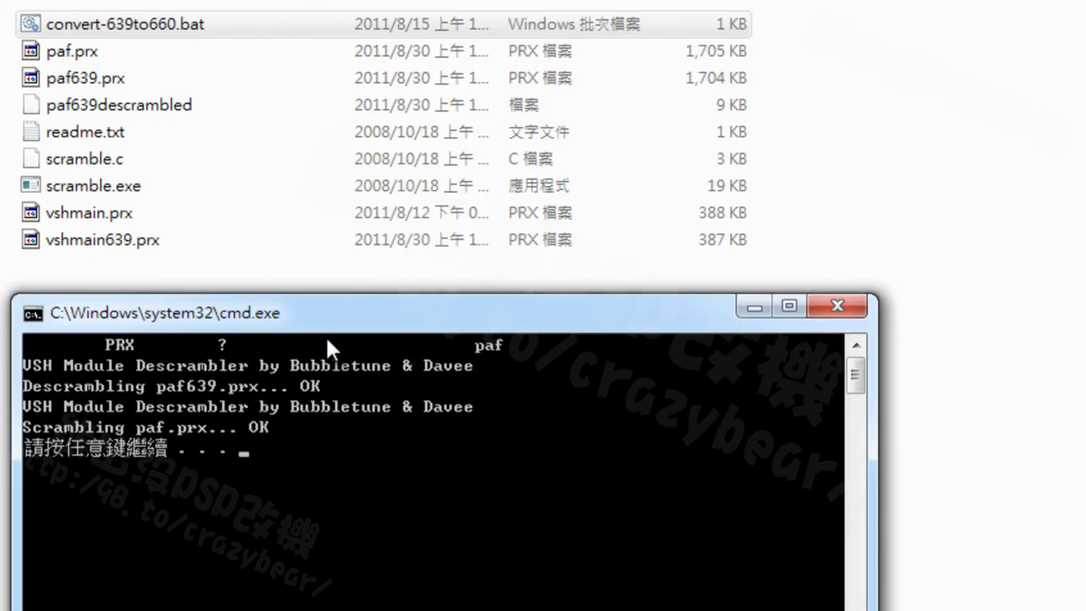
{"action": "key", "text": "Return"}
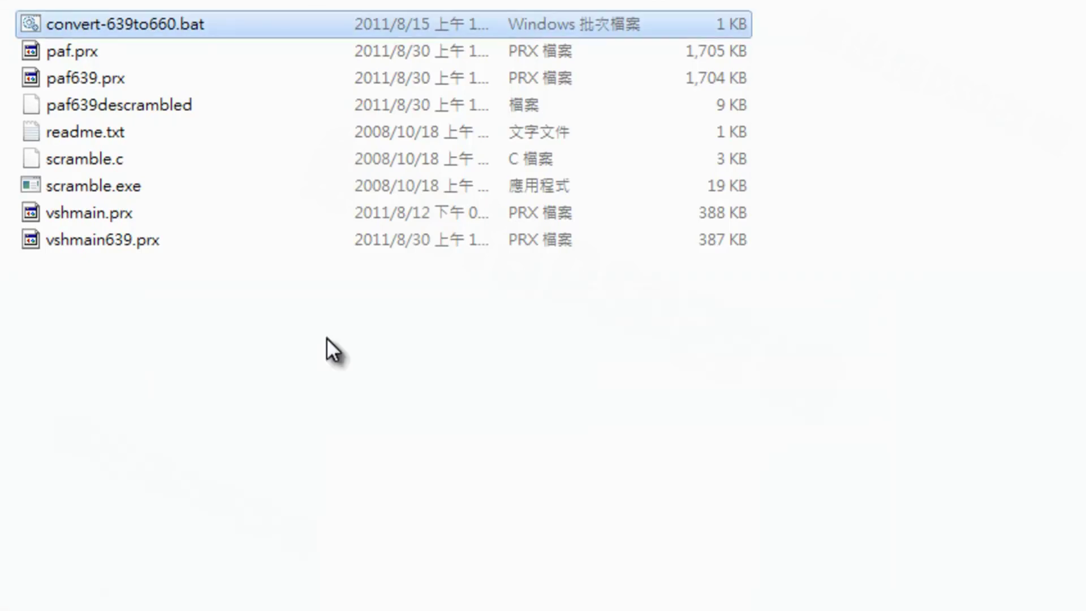
Step: Run convert-639to660.bat again for the module vshmain, and close the console when it finishes
{"action": "double_click", "coordinate": [154, 30]}
{"action": "left_click_drag", "start_coordinate": [242, 2], "coordinate": [331, 321]}
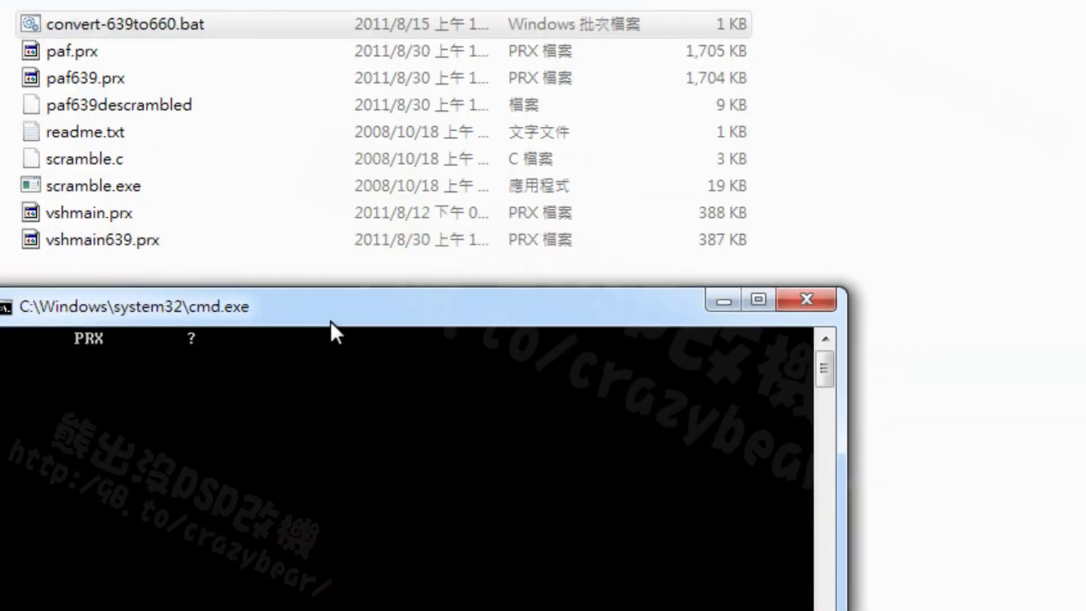
{"action": "type", "text": "vsh"}
{"action": "key", "text": "BackSpace"}
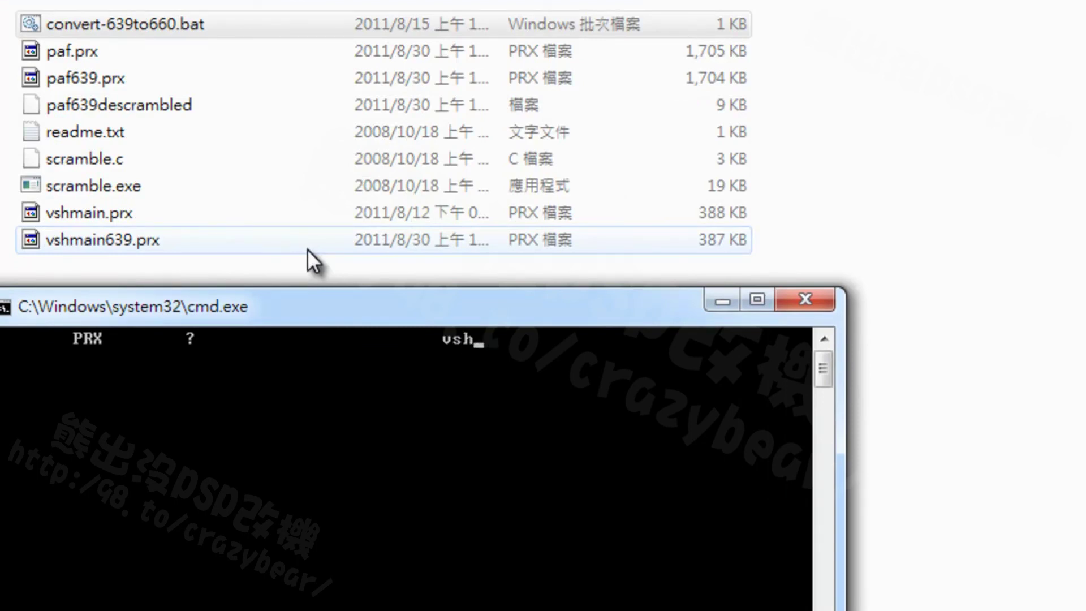
{"action": "type", "text": "main"}
{"action": "key", "text": "Return"}
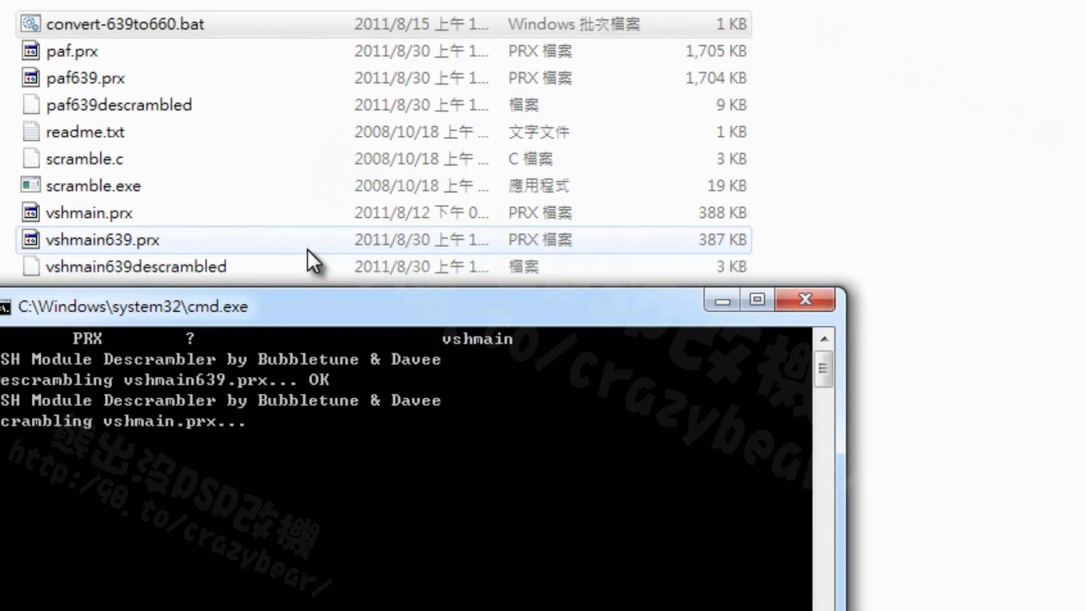
{"action": "key", "text": "Return"}
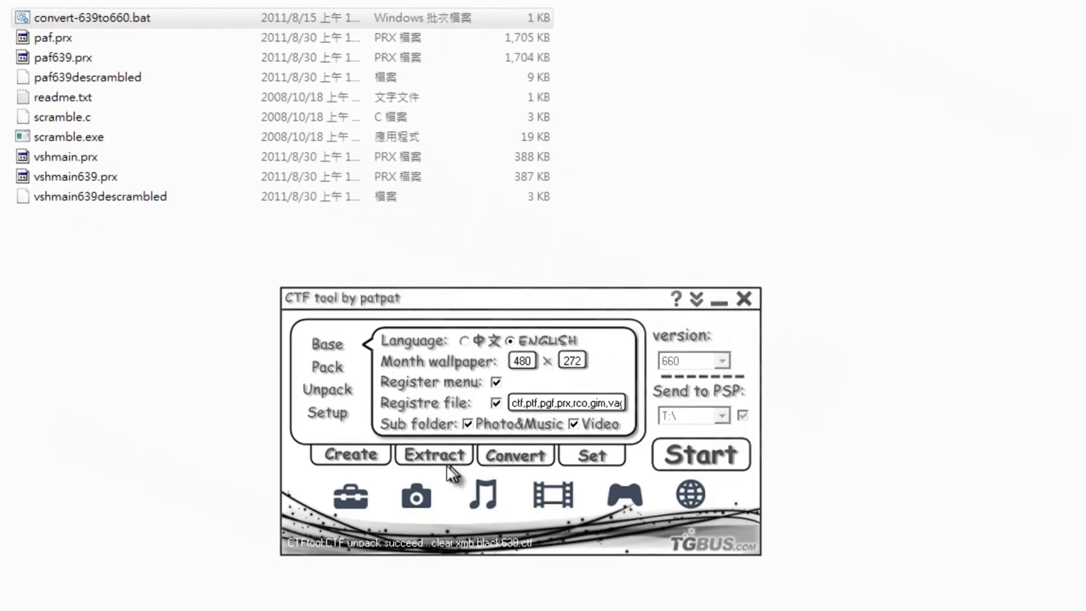
Step: Switch to CTF tool's Create mode and set the VSH directory to the vsh folder inside clear_xmb_black639
{"action": "left_click", "coordinate": [349, 456]}
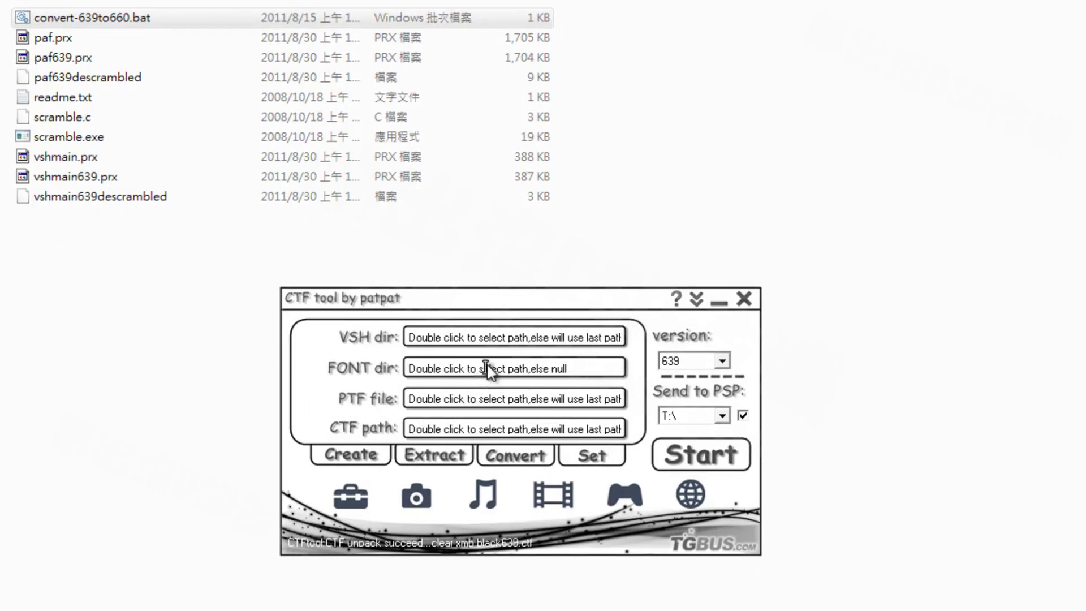
{"action": "double_click", "coordinate": [527, 339]}
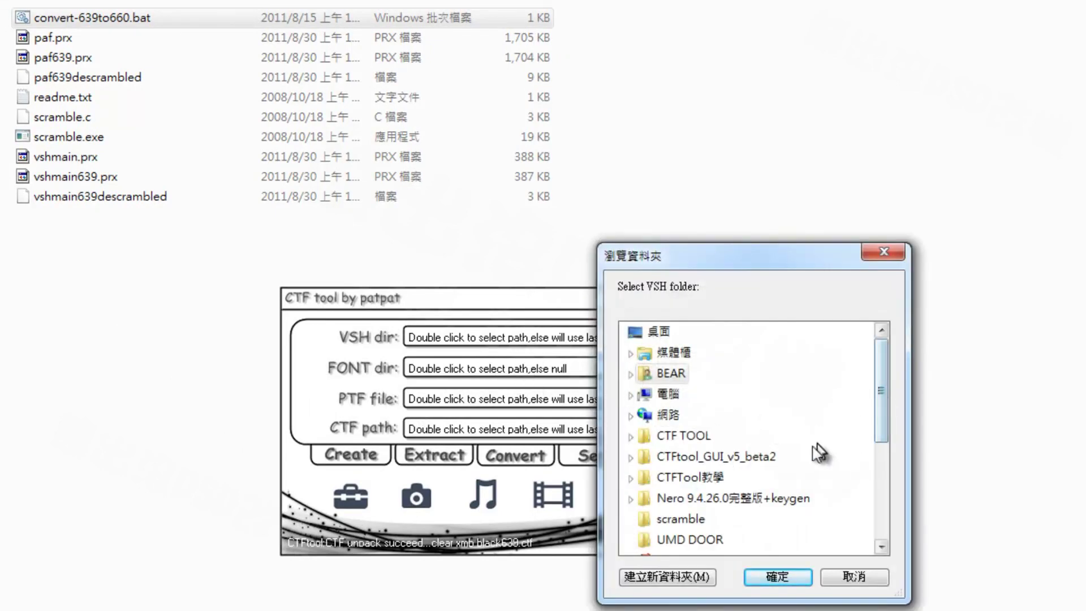
{"action": "left_click", "coordinate": [628, 476]}
{"action": "left_click", "coordinate": [643, 499]}
{"action": "left_click_drag", "start_coordinate": [877, 392], "coordinate": [884, 432]}
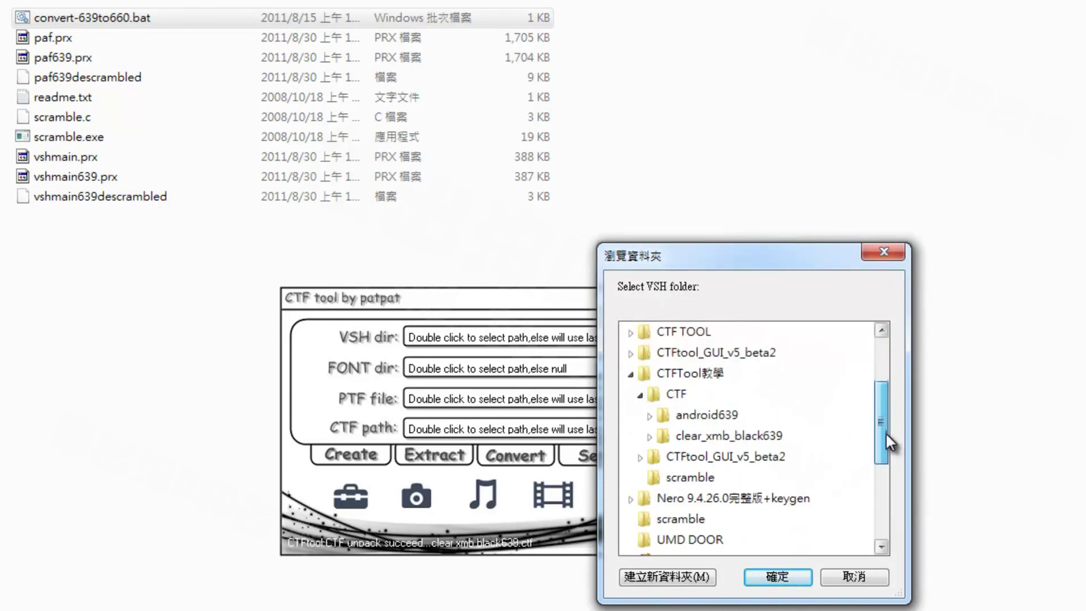
{"action": "left_click", "coordinate": [664, 436]}
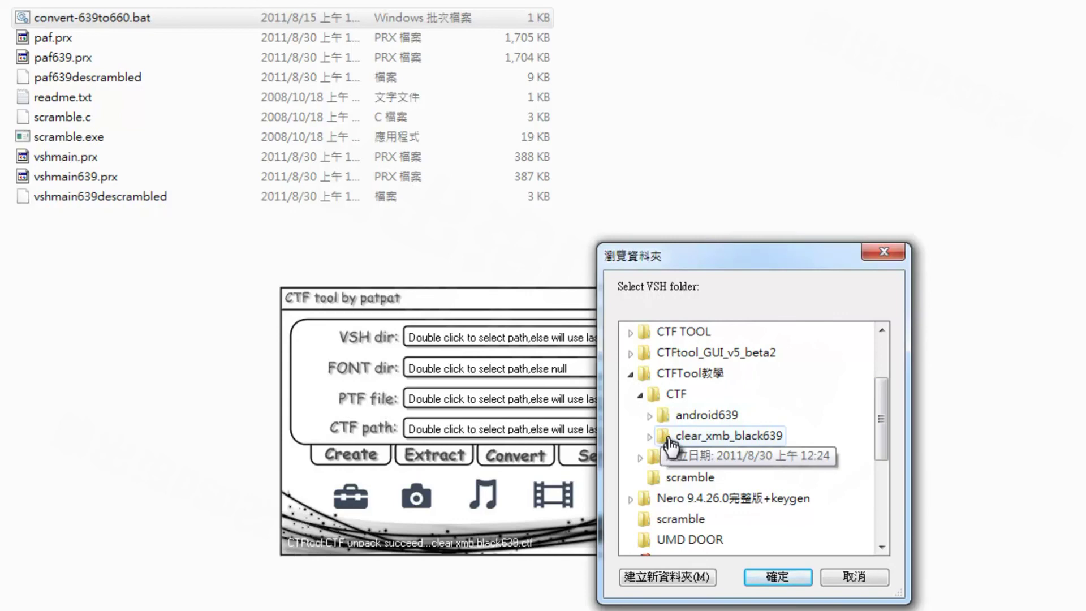
{"action": "scroll", "coordinate": [661, 459], "scroll_direction": "up", "scroll_amount": 2}
{"action": "scroll", "coordinate": [661, 459], "scroll_direction": "down", "scroll_amount": 2}
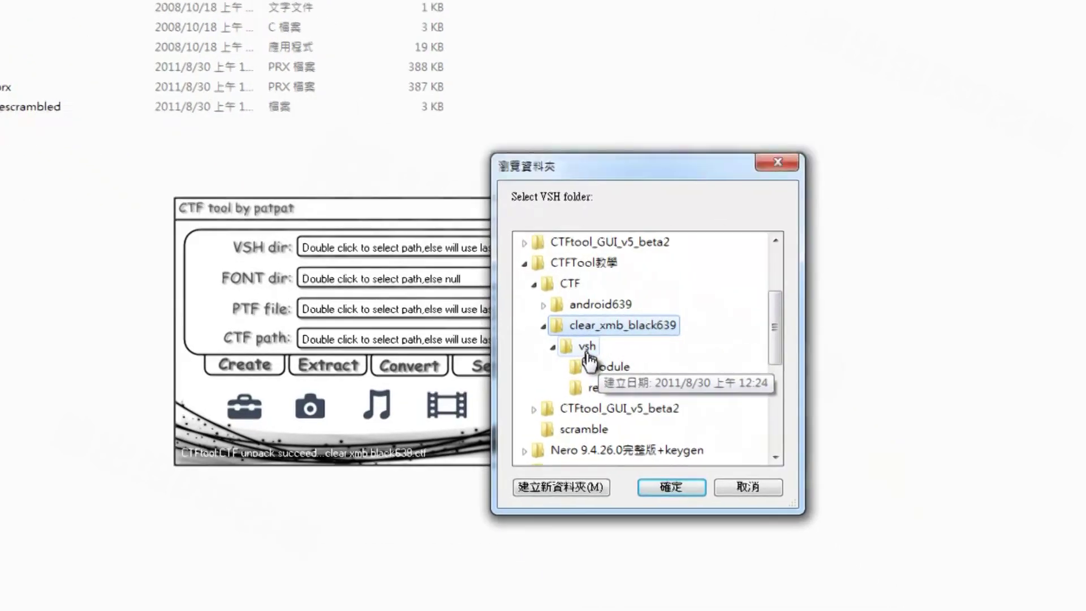
{"action": "left_click", "coordinate": [587, 353]}
{"action": "left_click", "coordinate": [662, 490]}
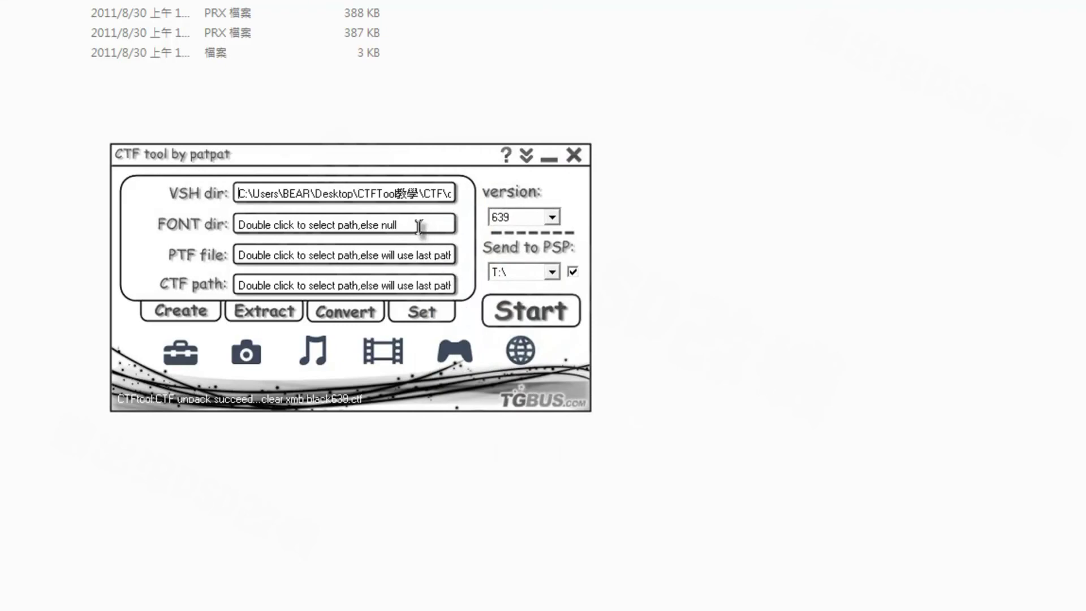
Step: Set the PTF file to clear xmb black639.ptf from the clear_xmb_black639 folder
{"action": "double_click", "coordinate": [395, 261]}
{"action": "double_click", "coordinate": [399, 294]}
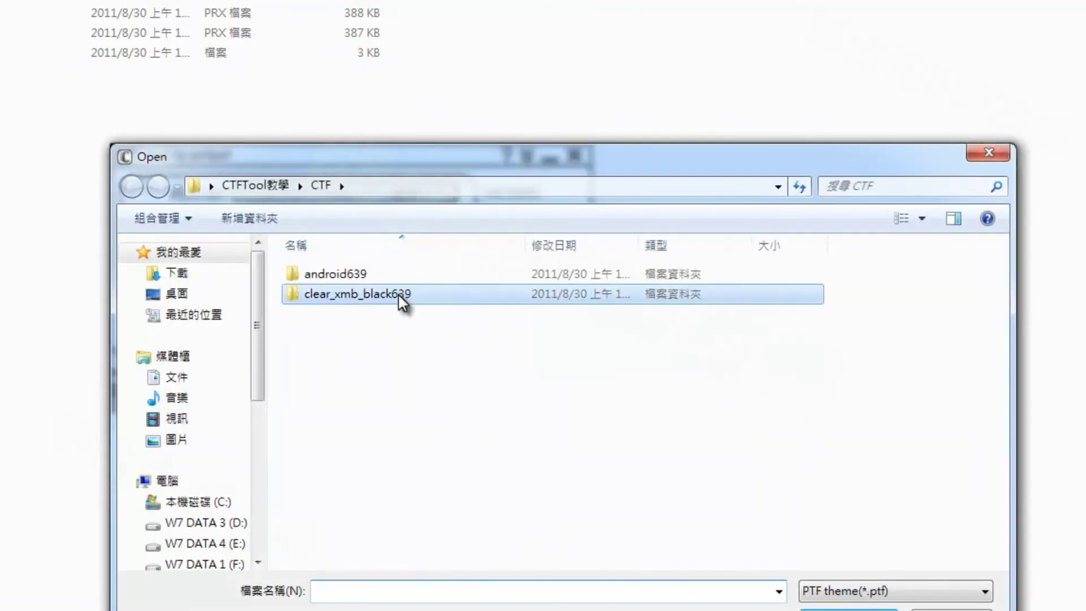
{"action": "left_click", "coordinate": [399, 293]}
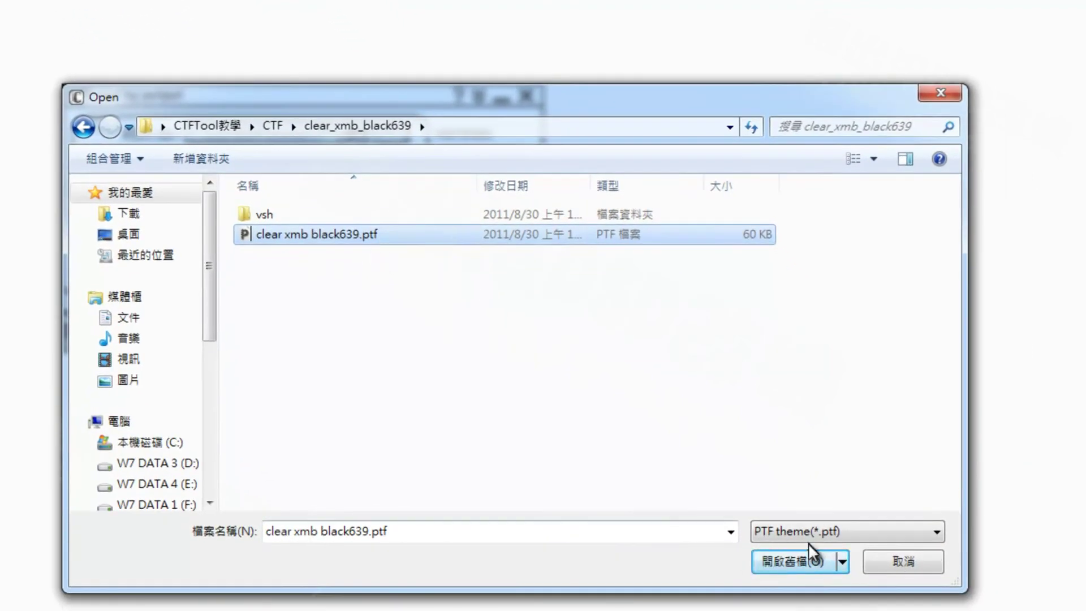
{"action": "left_click", "coordinate": [811, 547]}
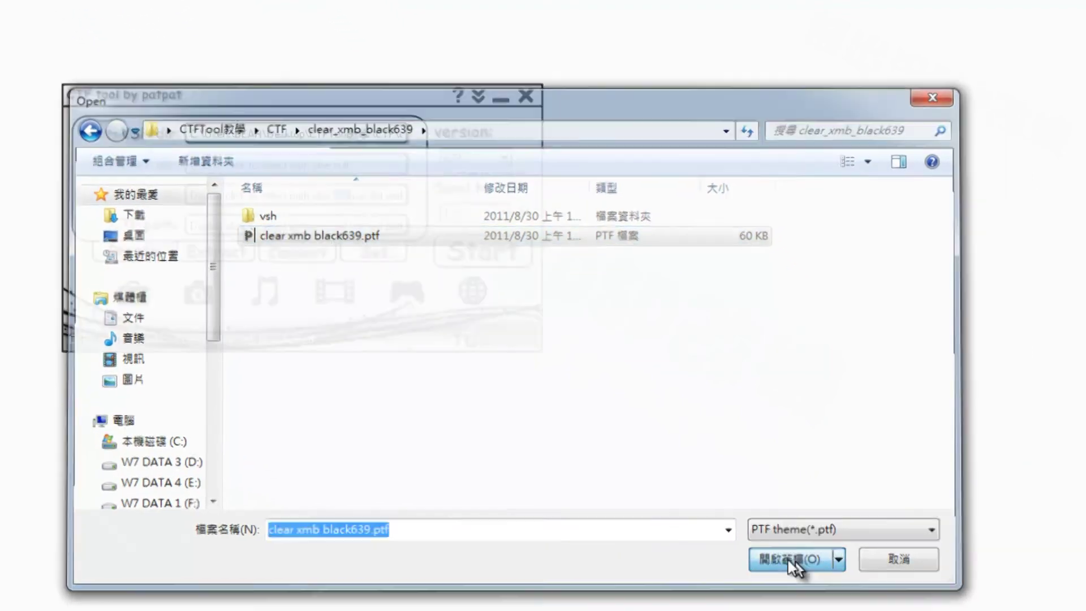